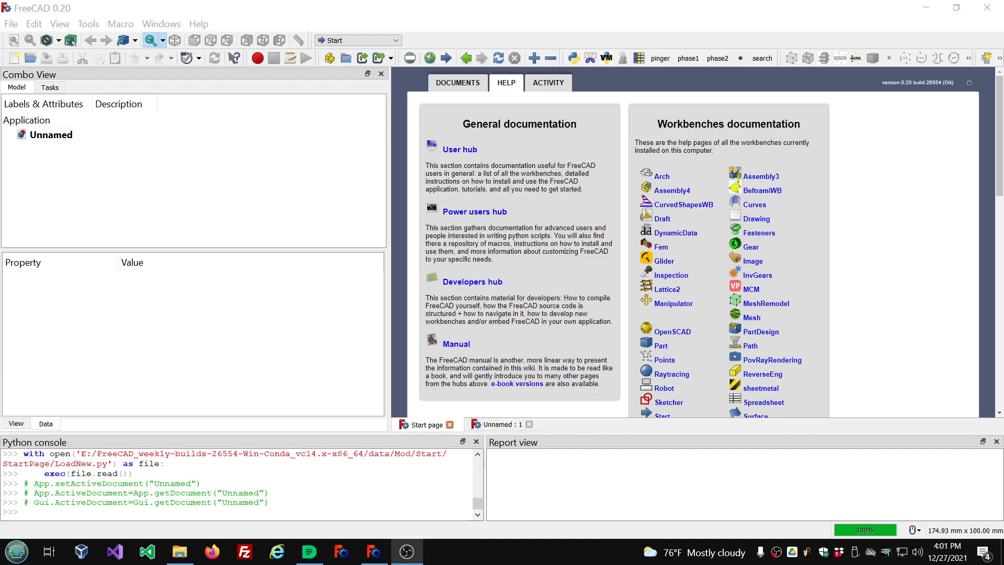
Check the program version and build details in the About dialog, then close it.
left_click(198, 25)
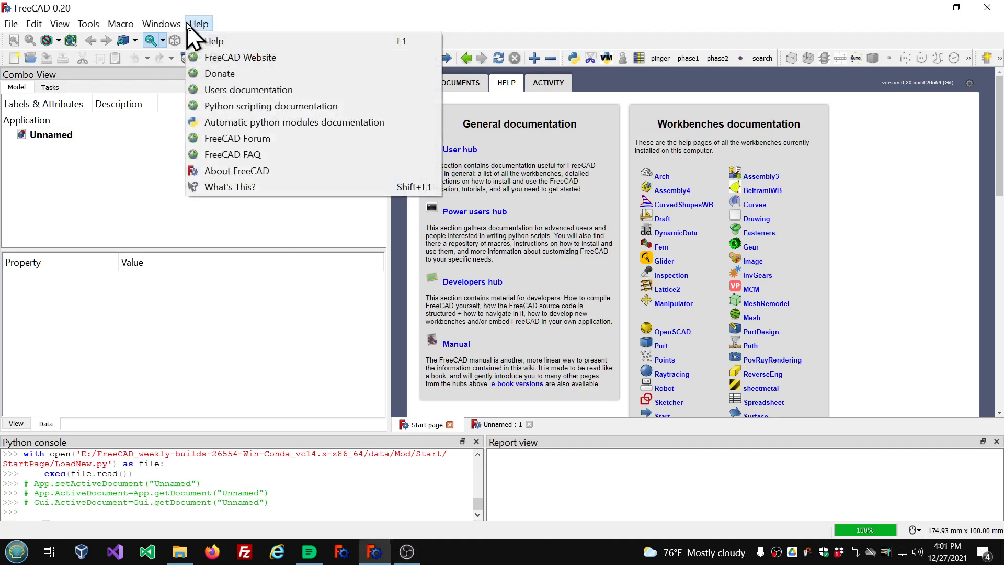
left_click(240, 171)
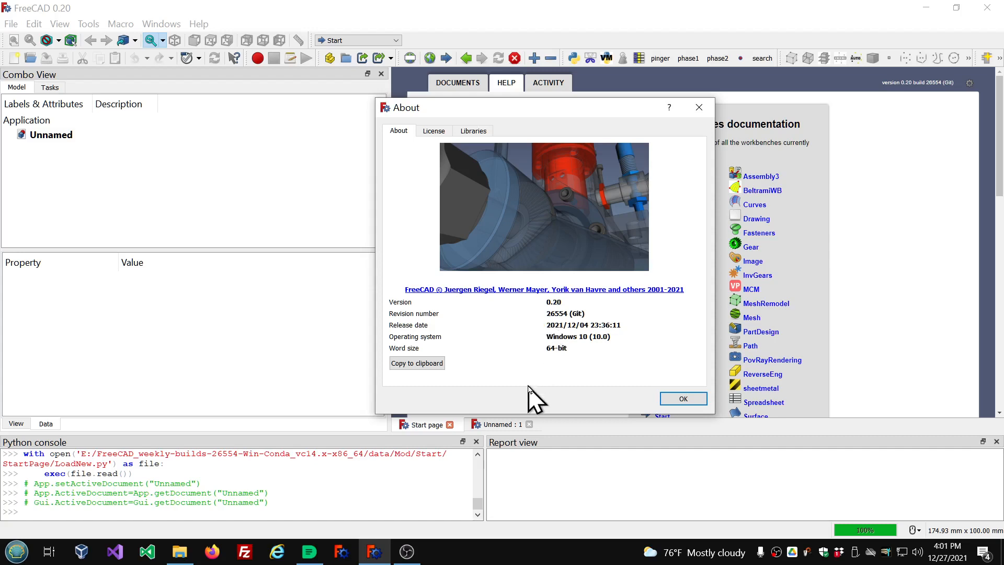
left_click(685, 399)
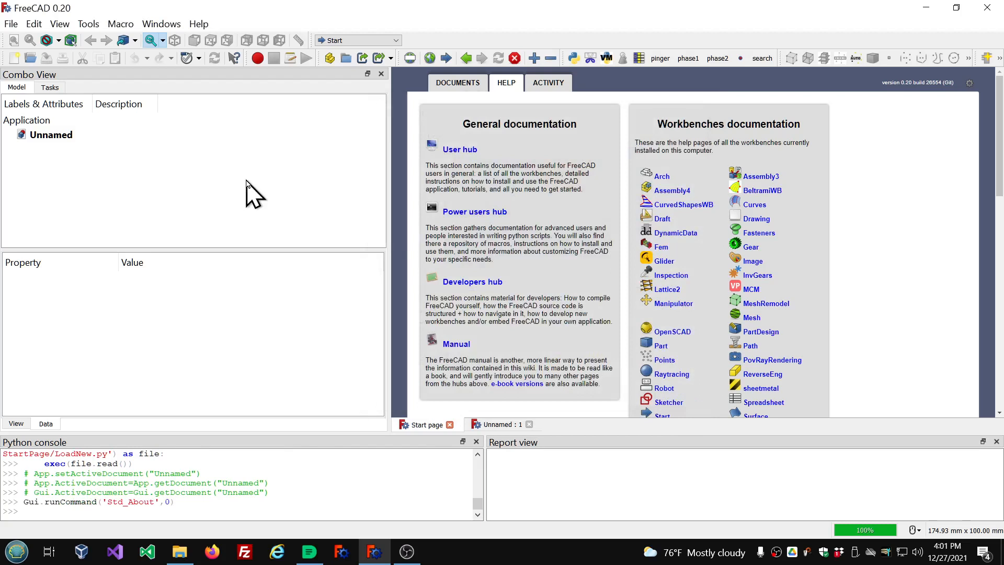
Open the Addon Manager and install or update the Animator macro from the macros list.
left_click(99, 29)
left_click(110, 227)
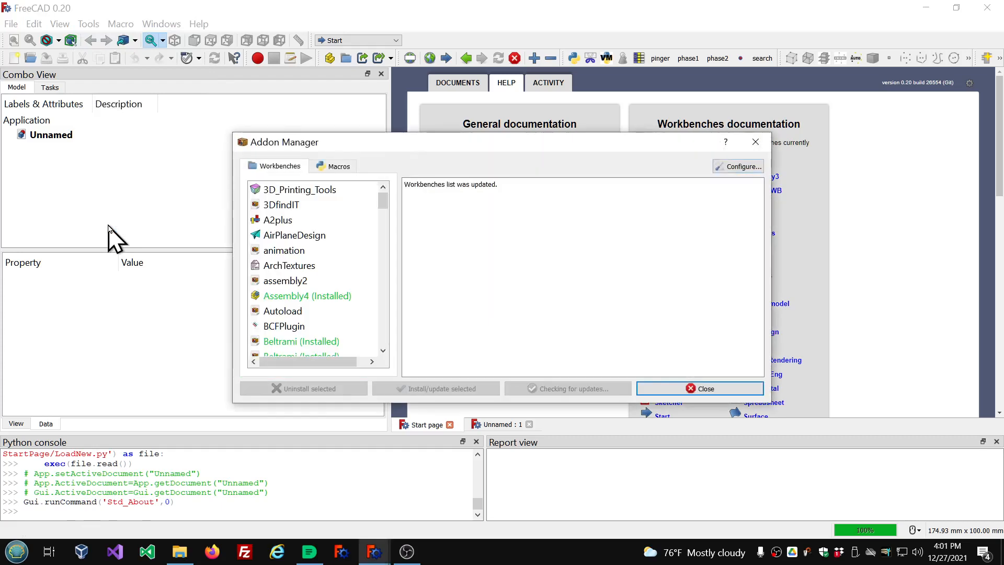
left_click(334, 166)
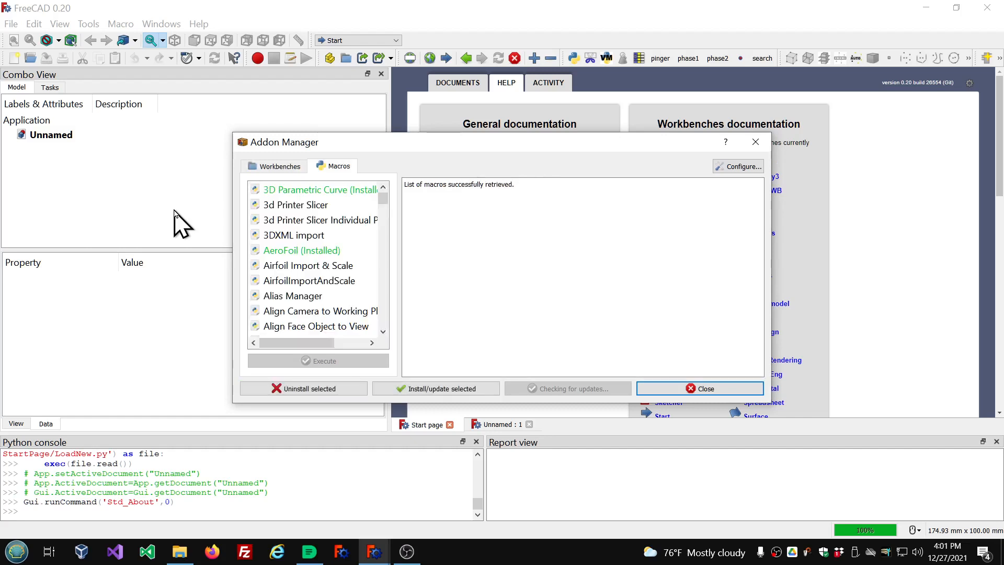
scroll(328, 238, "down", 1)
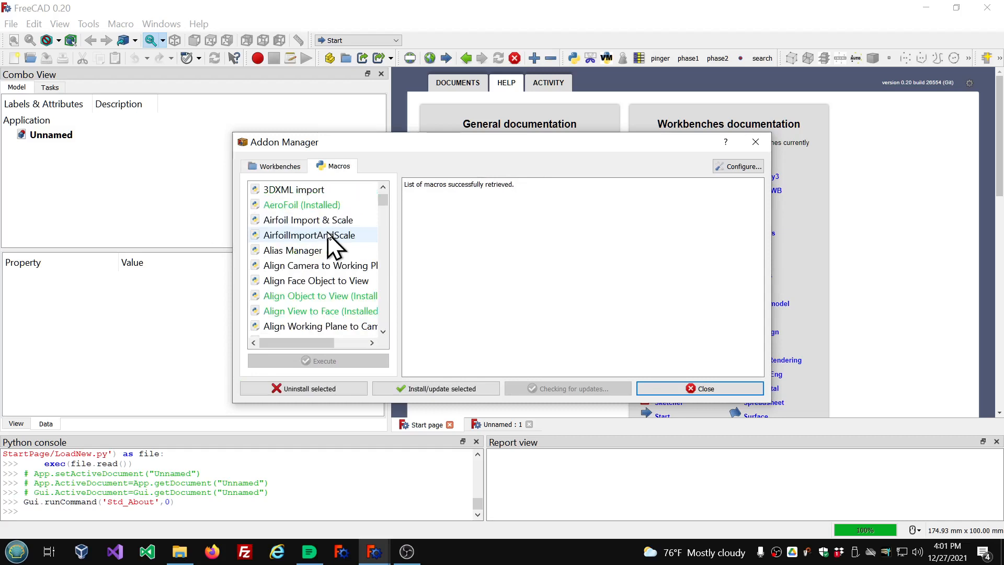
scroll(327, 233, "down", 3)
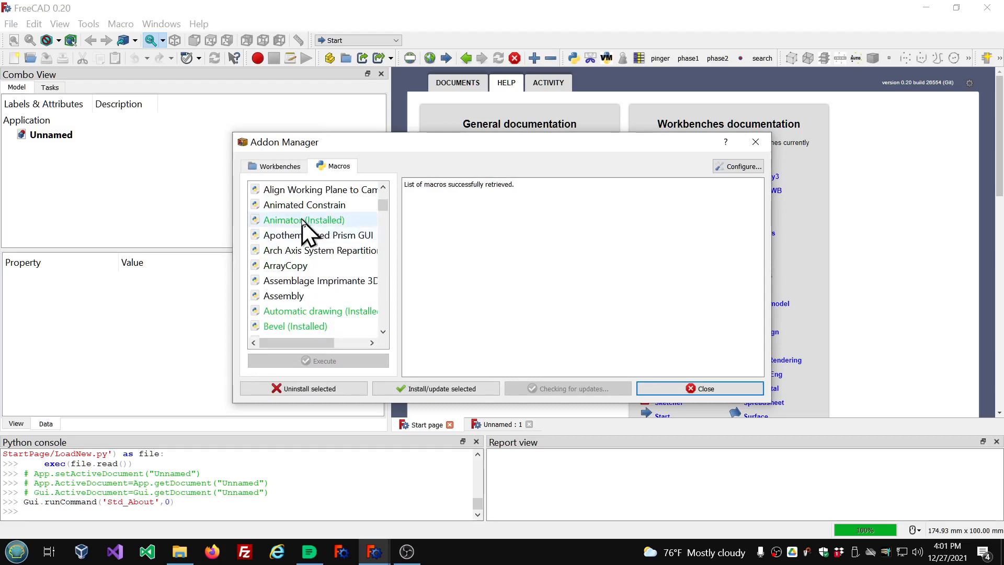
left_click(303, 220)
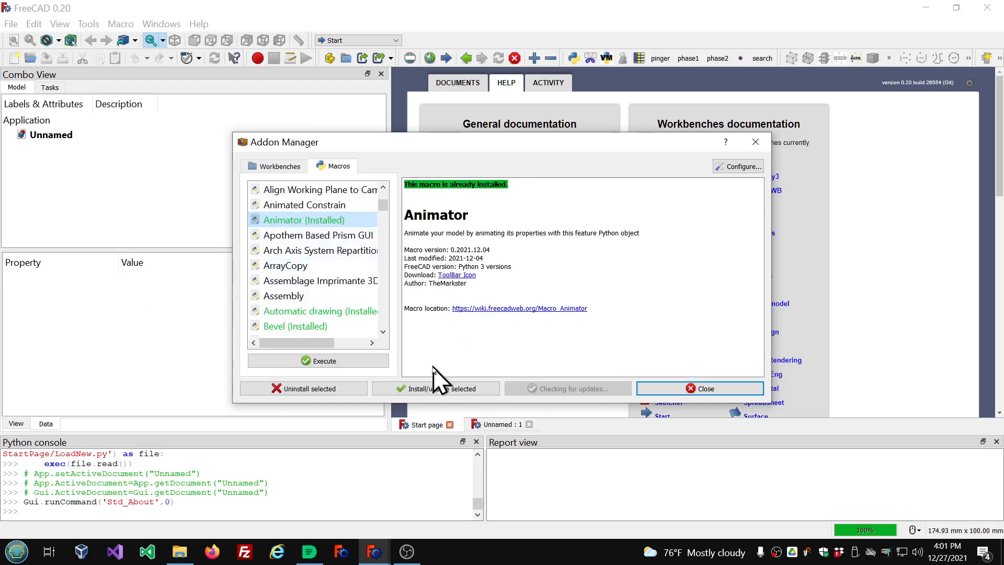
left_click(454, 393)
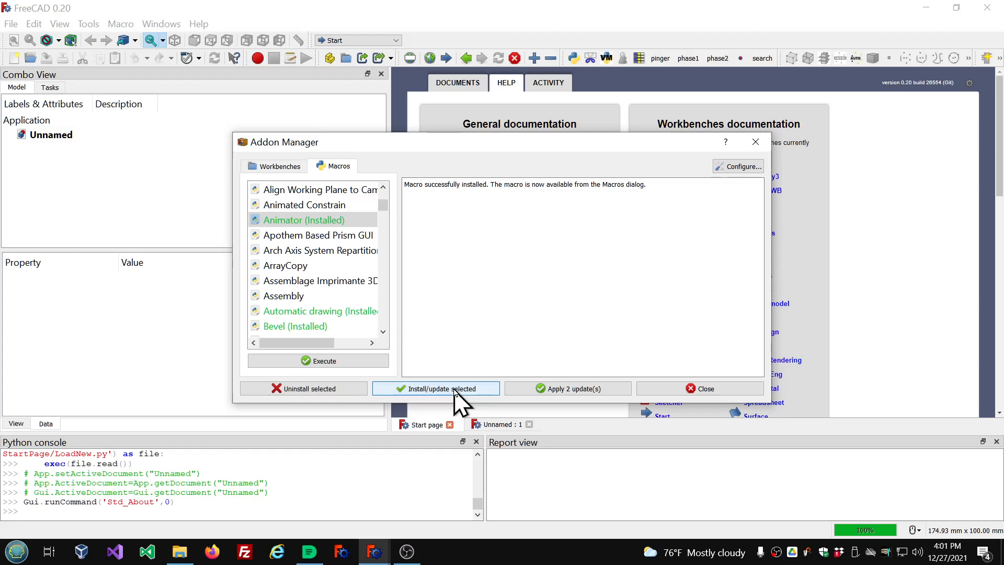
left_click(703, 389)
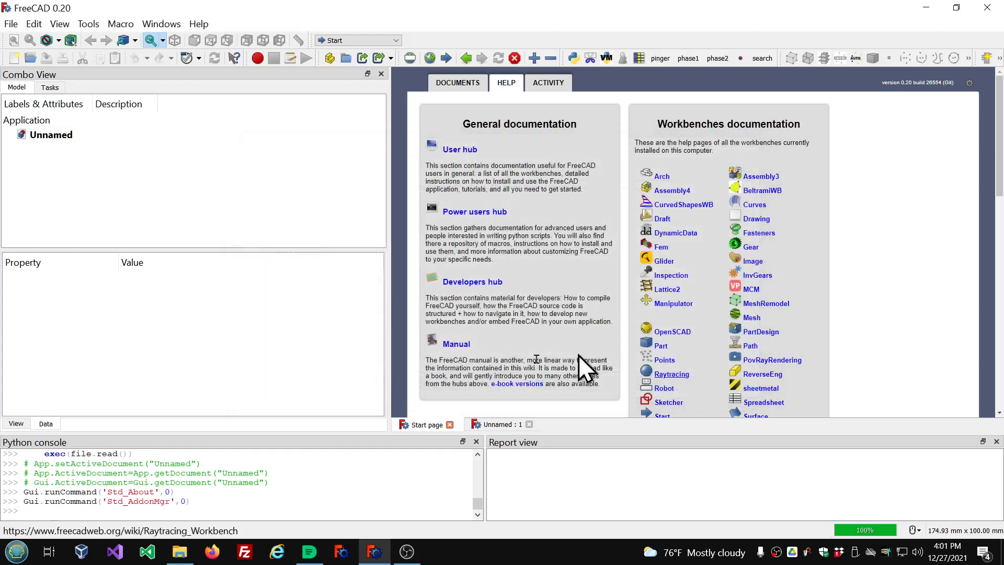
left_click(120, 25)
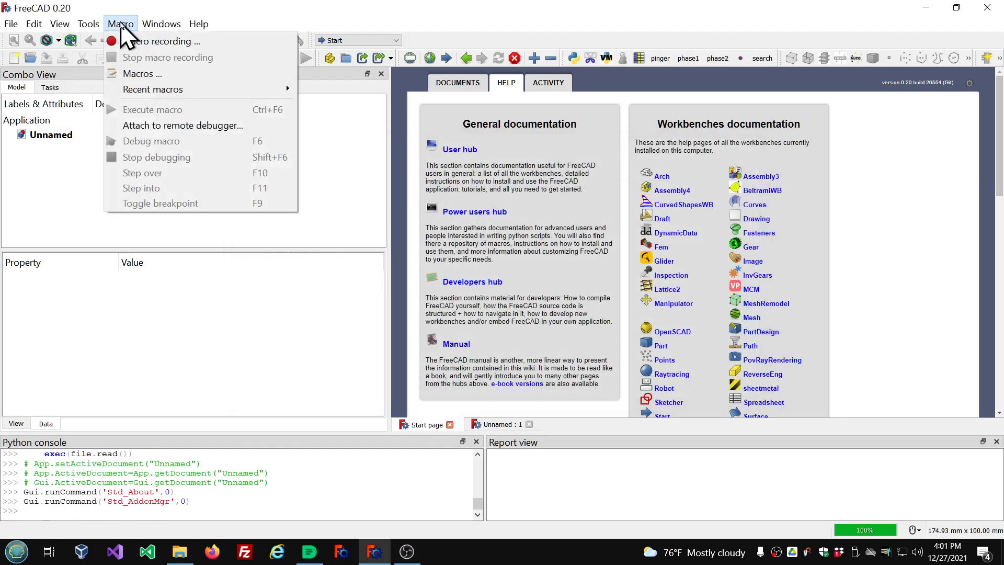
left_click(137, 73)
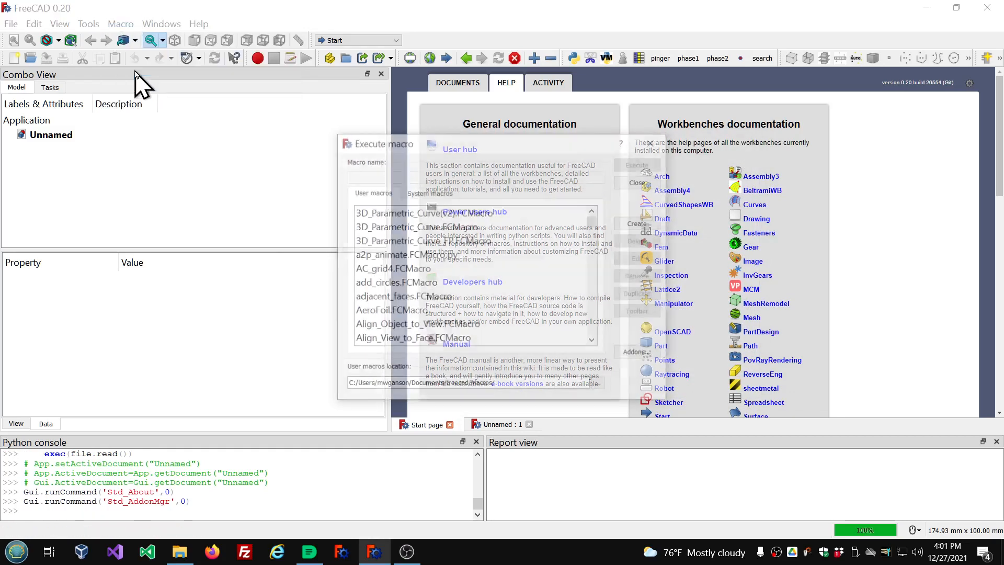
scroll(467, 254, "down", 2)
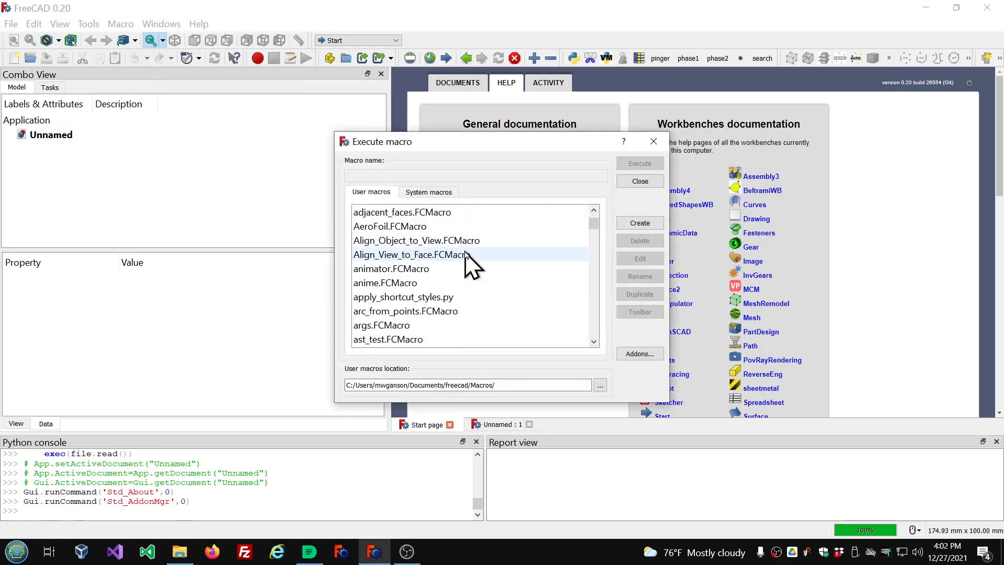
left_click(373, 273)
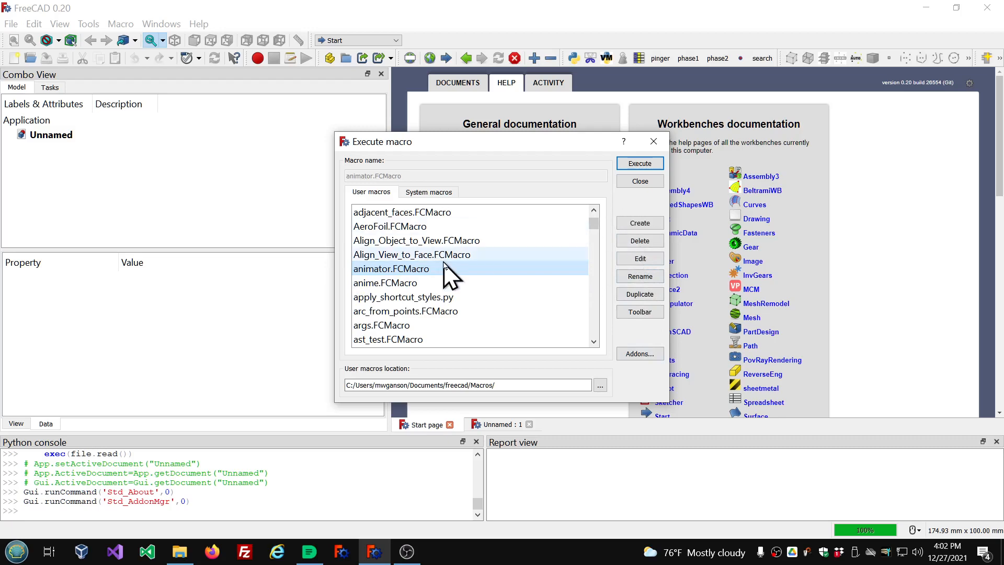
left_click(626, 182)
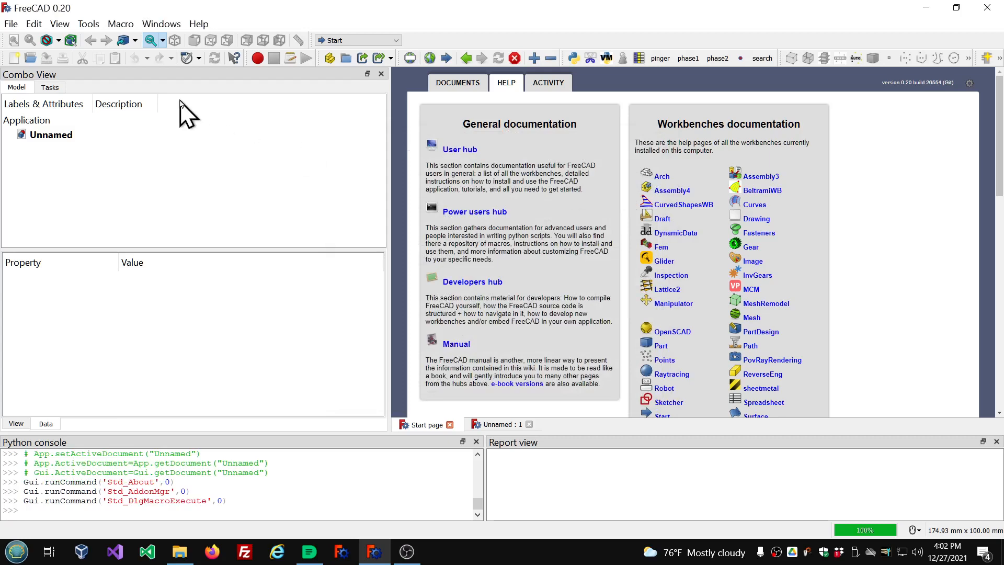
Execute the animator.FCMacro user macro and let it create its animator.py setup file.
left_click(128, 24)
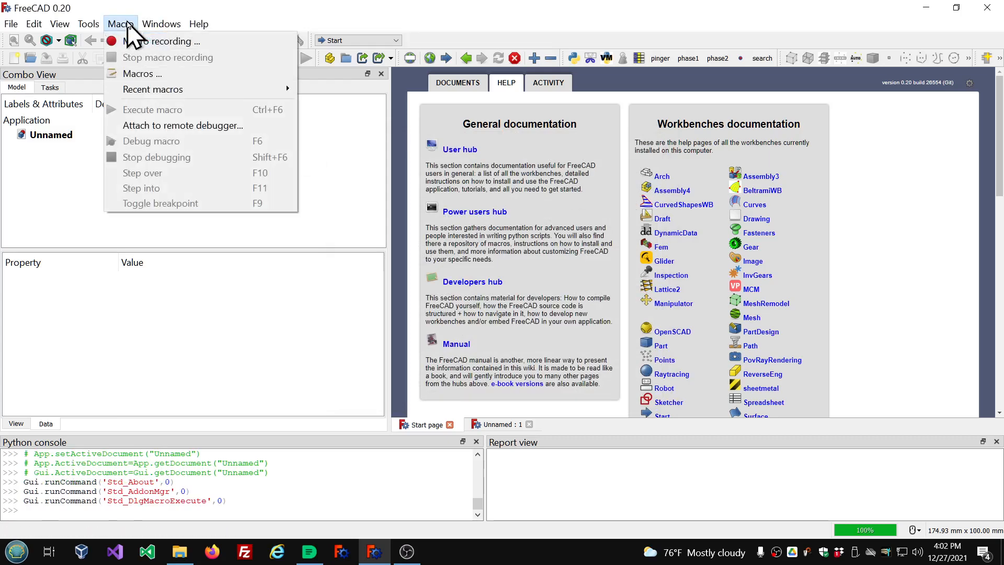
left_click(141, 76)
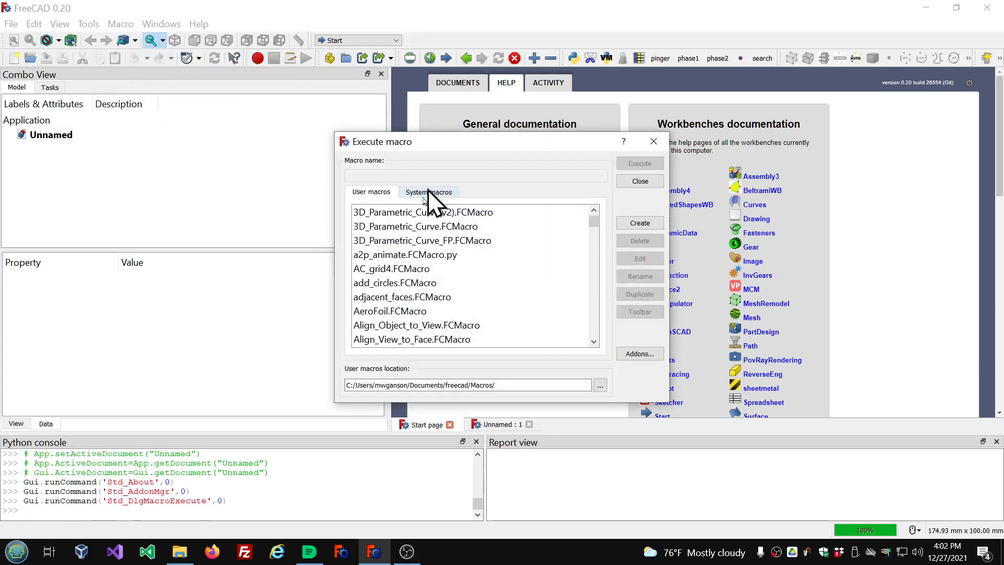
scroll(396, 313, "down", 2)
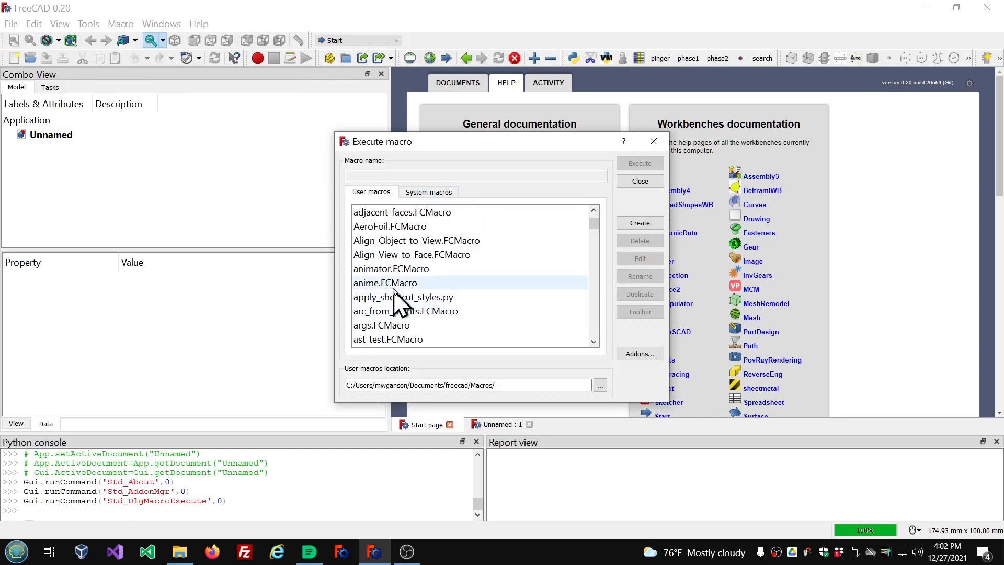
left_click(398, 269)
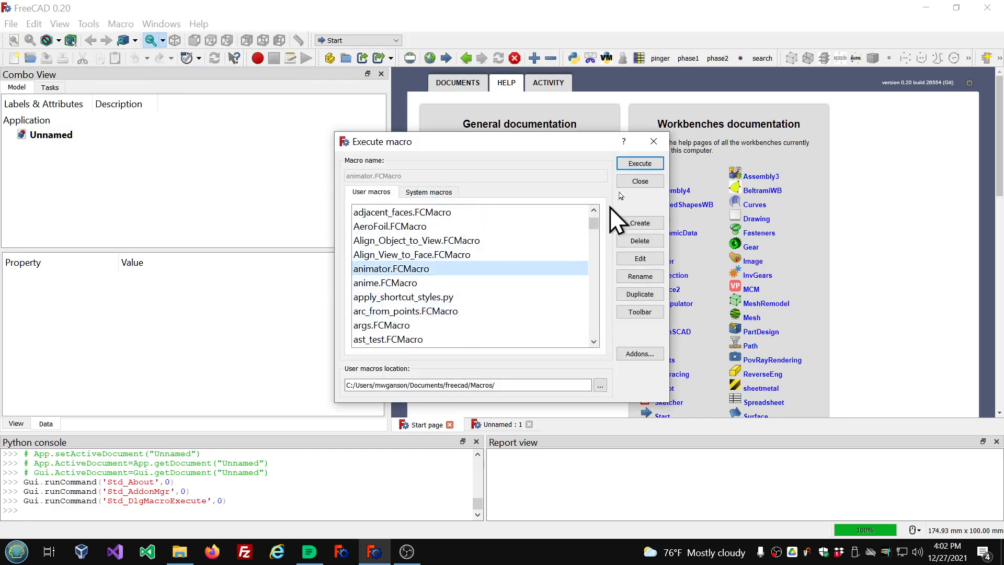
left_click(640, 164)
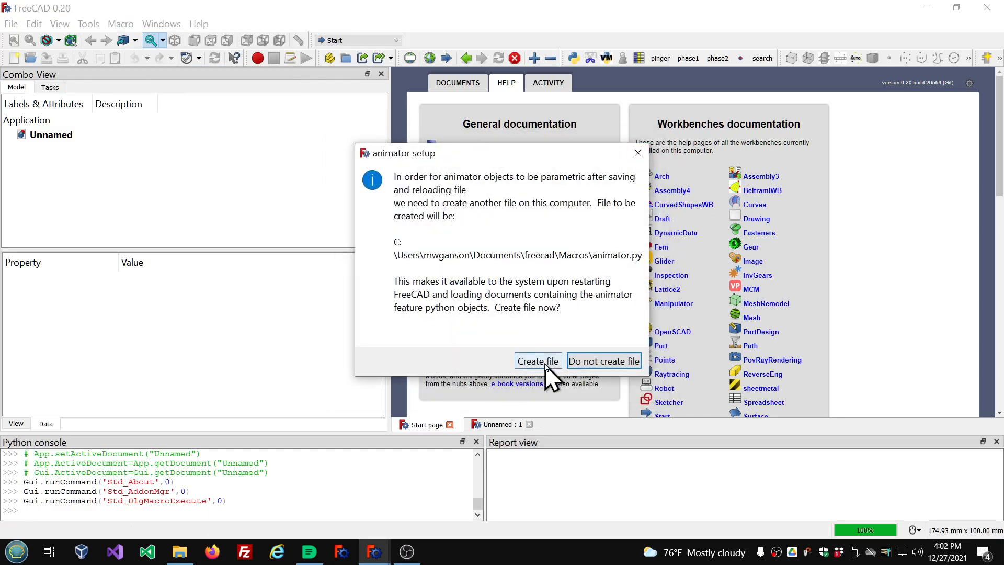
left_click(538, 360)
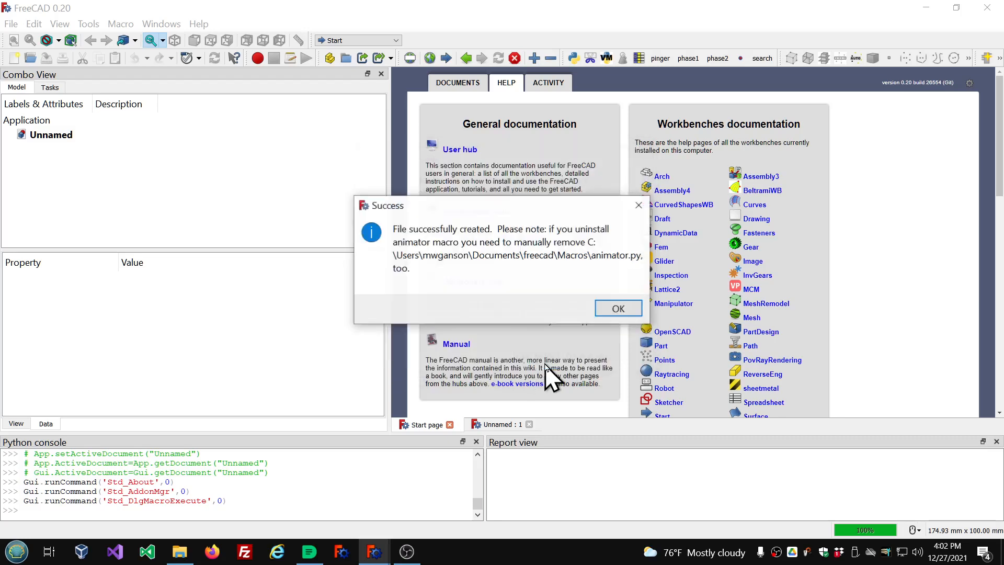
left_click(619, 309)
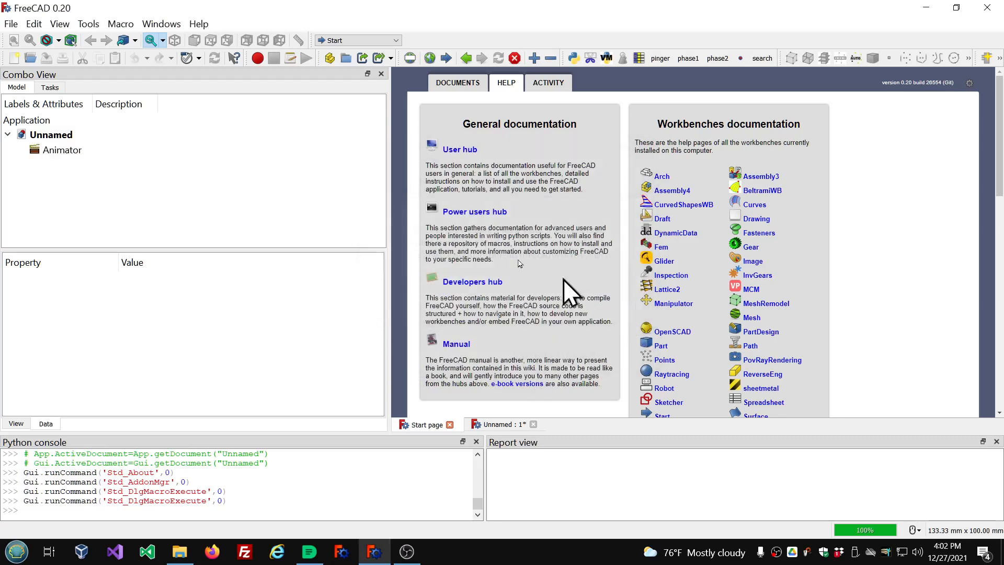
Examine the user macros list for the animator files, then close the macro dialog.
left_click(121, 24)
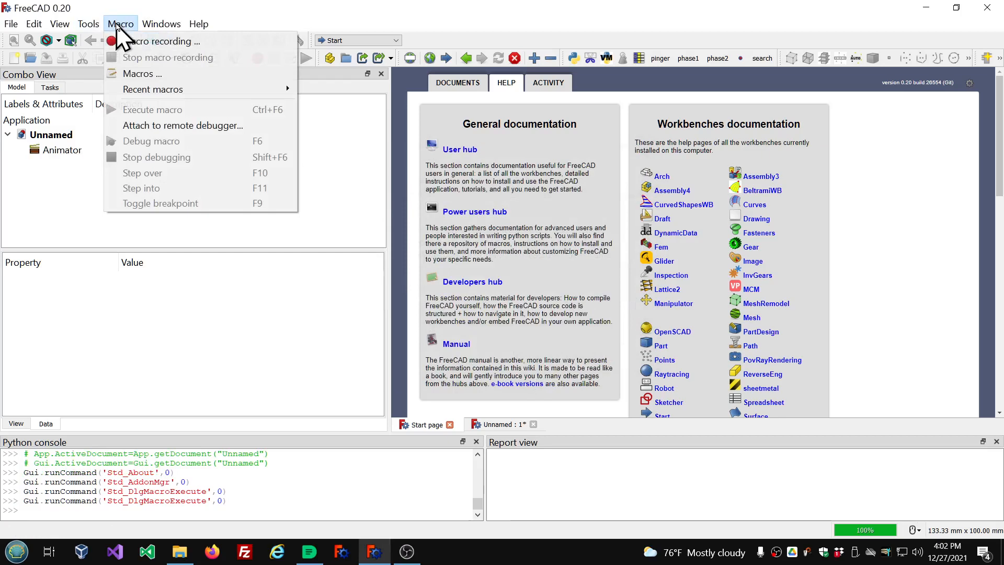
left_click(130, 73)
scroll(444, 257, "down", 2)
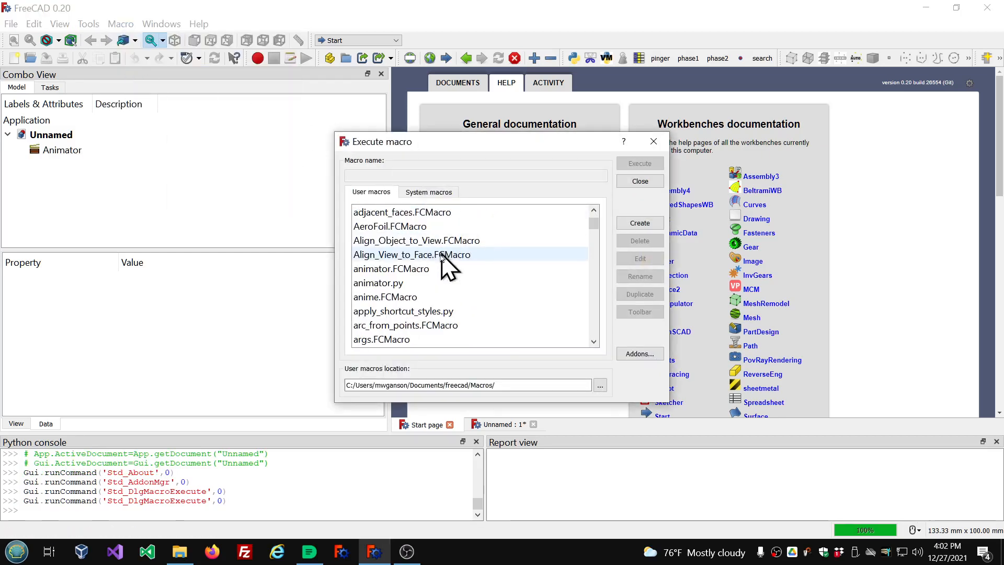
left_click(366, 270)
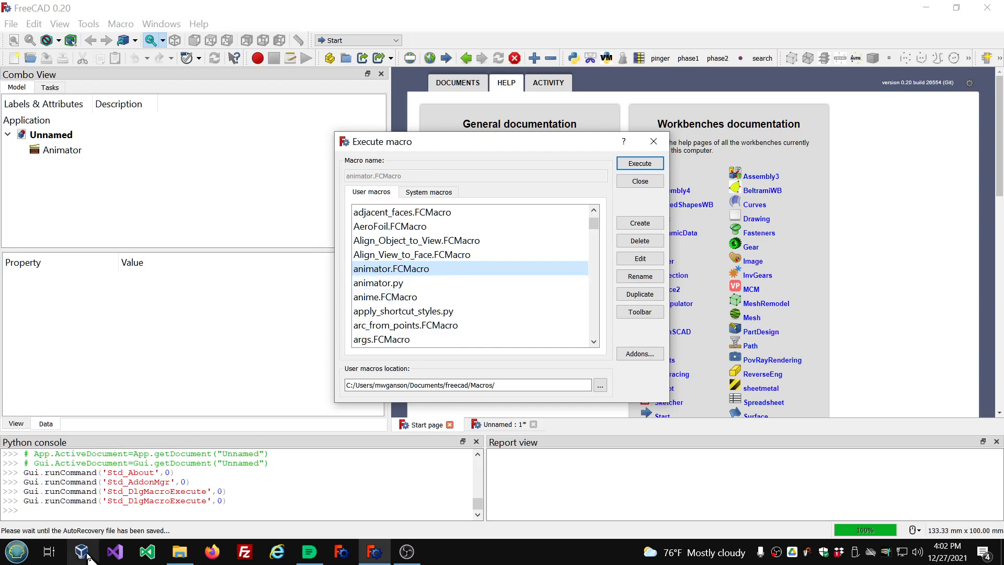
left_click(16, 548)
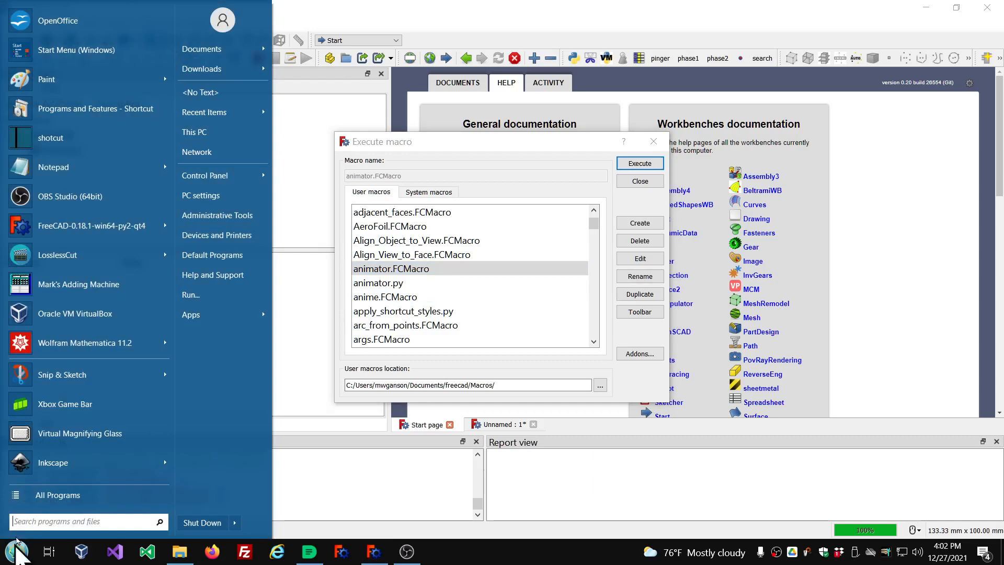
left_click(44, 424)
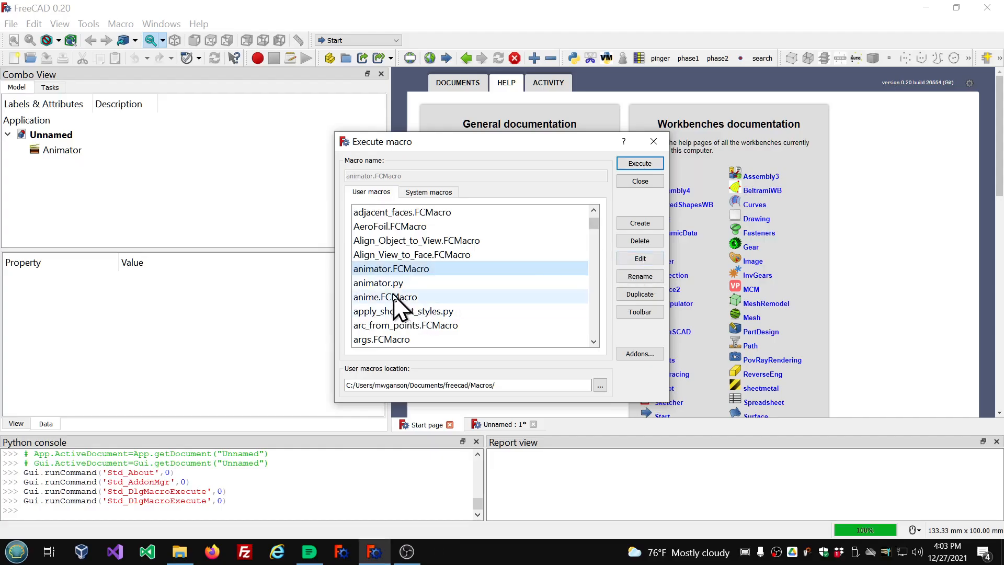
left_click(389, 282)
left_click(387, 269)
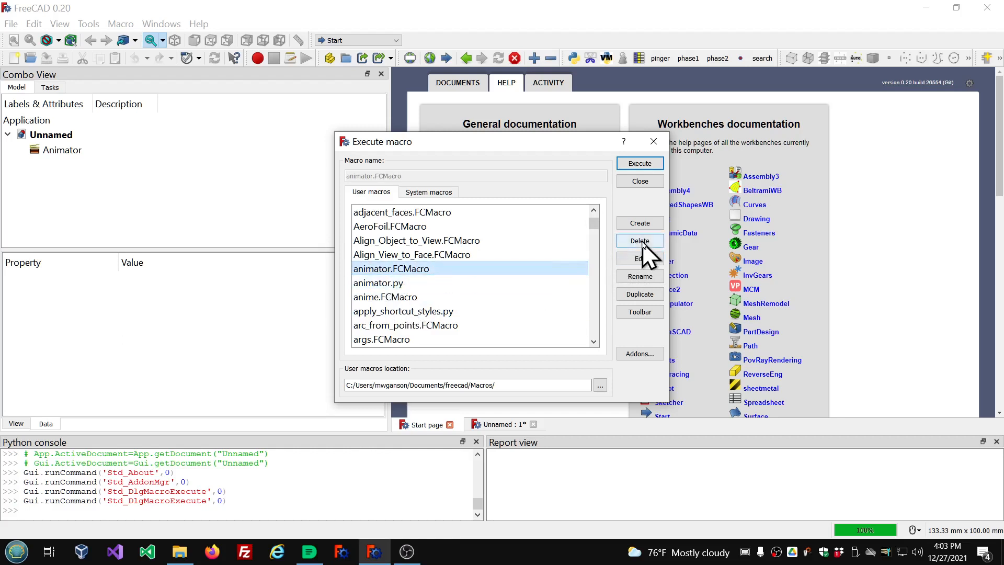
left_click(640, 181)
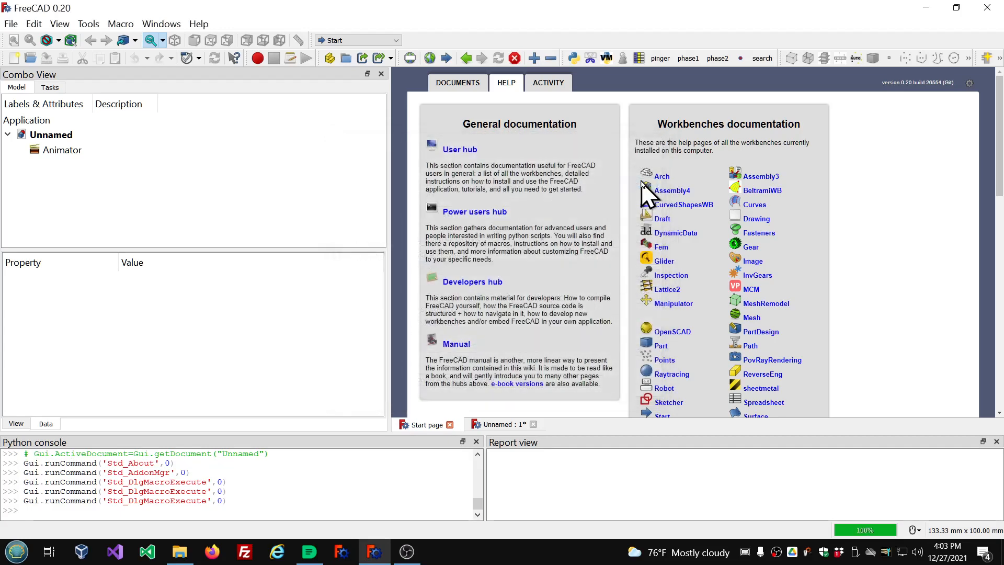
Open the Unnamed document view and select the Animator object to inspect its properties.
left_click(486, 425)
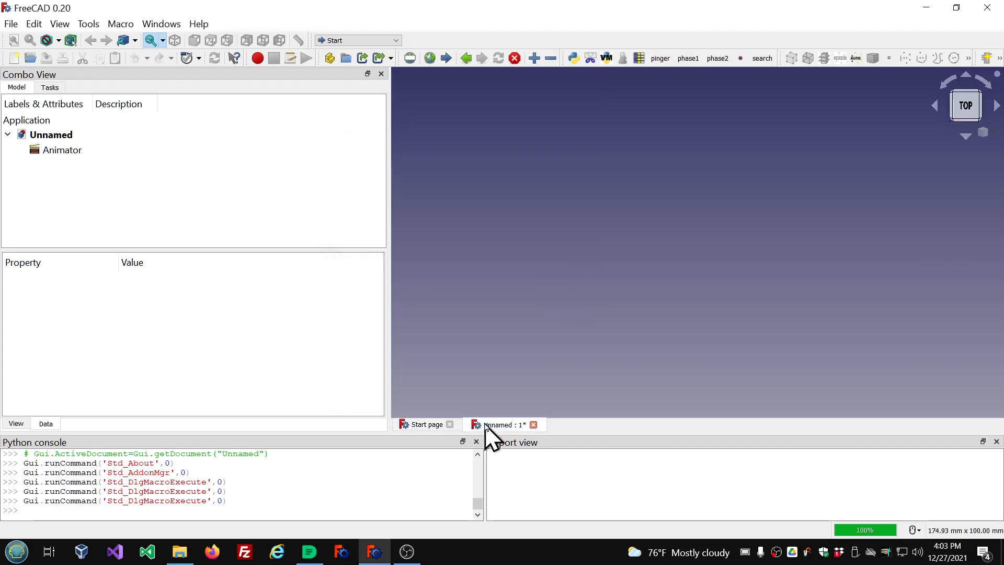
left_click(55, 153)
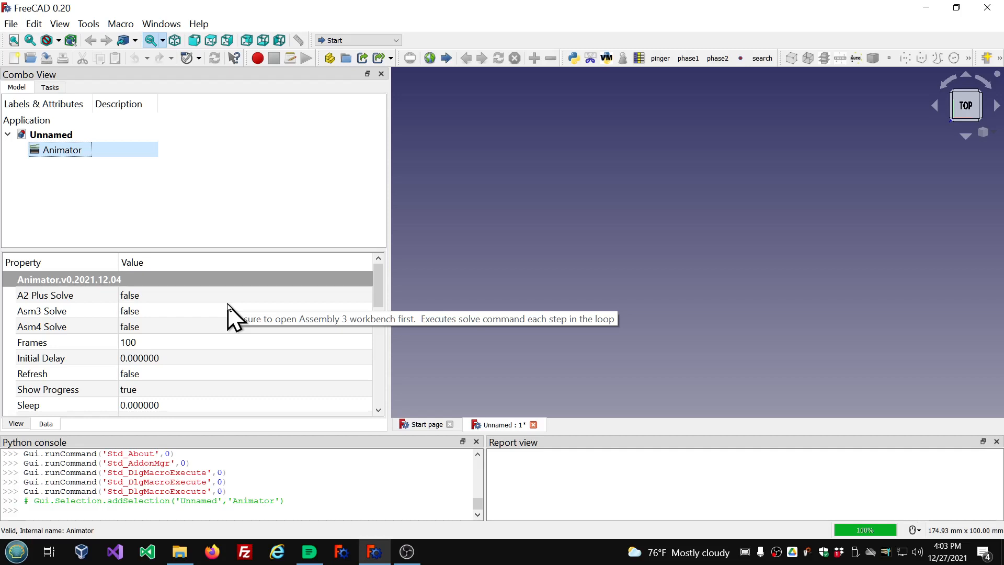
Switch to the Part workbench and create two cube solids in the document.
left_click(396, 40)
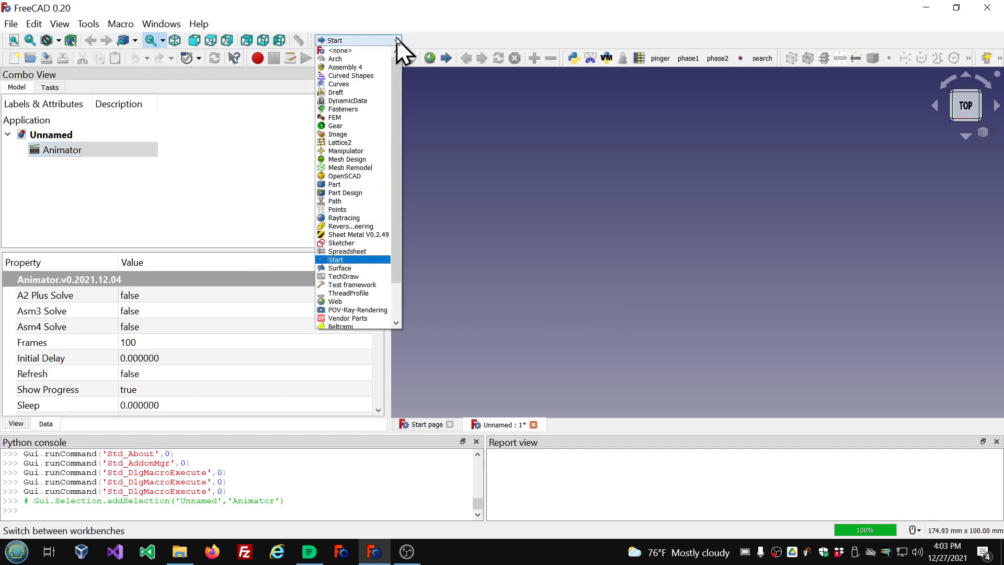
left_click(351, 185)
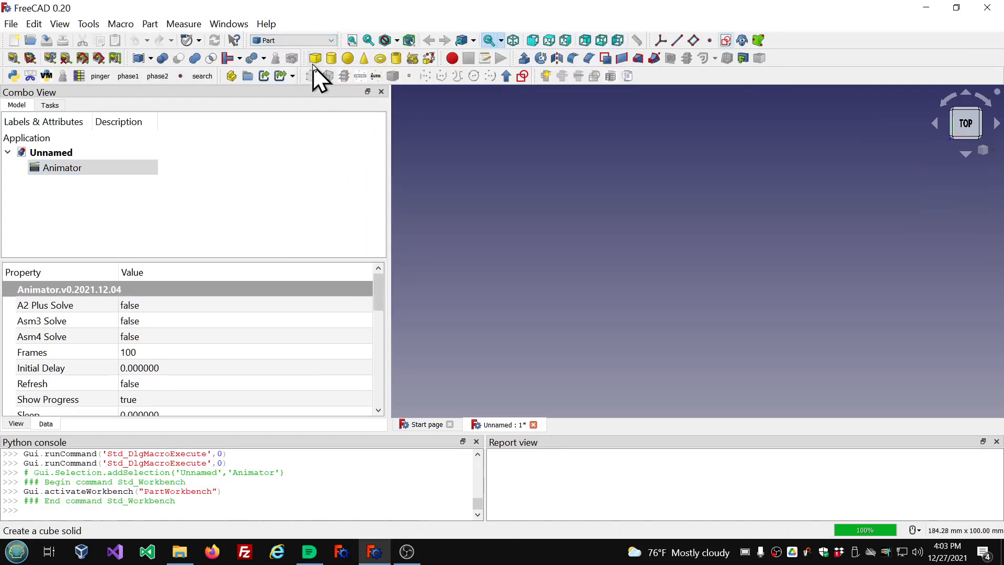
left_click(314, 61)
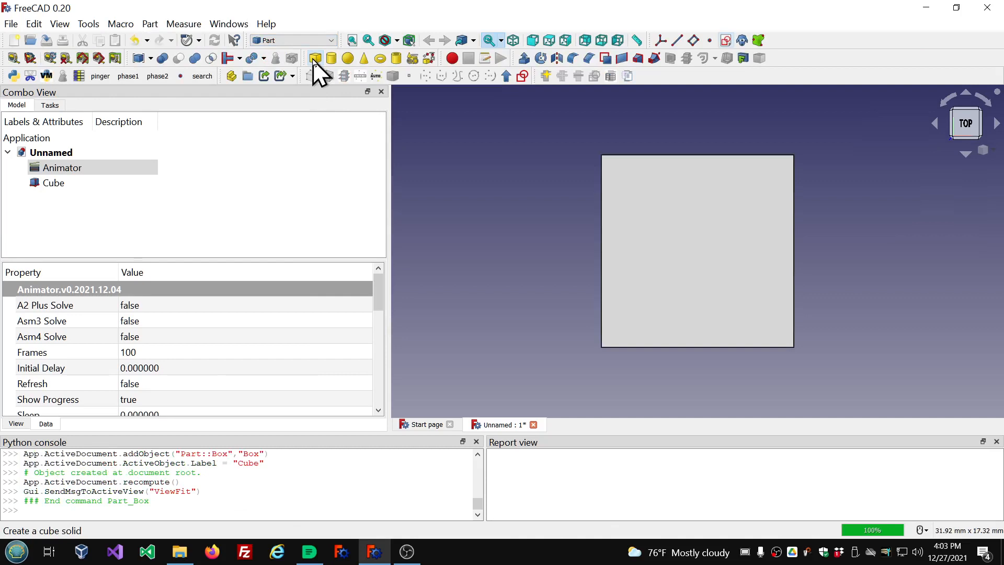
left_click(315, 60)
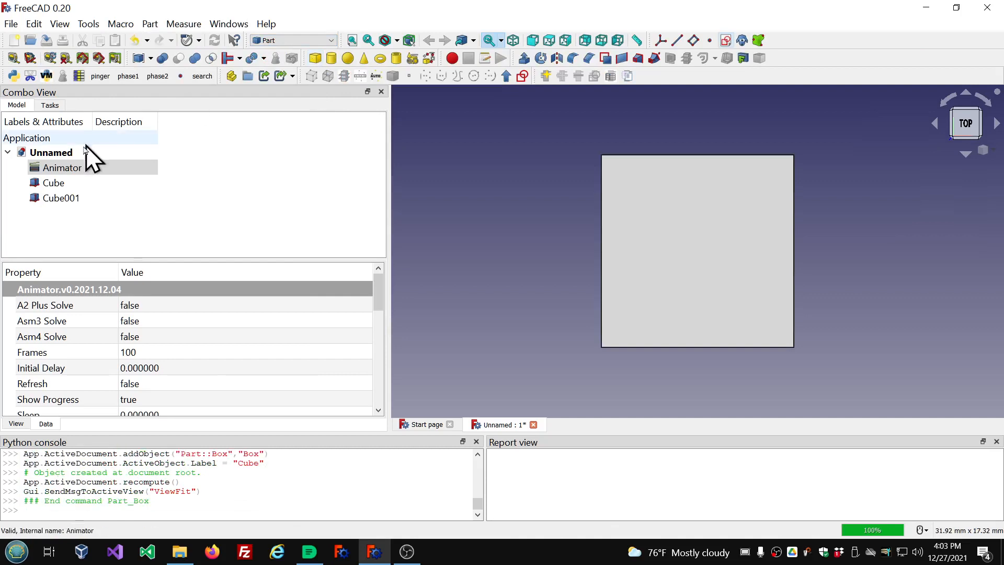
Select each of the two cubes and the Animator in turn to inspect their properties.
left_click(67, 182)
left_click(63, 199)
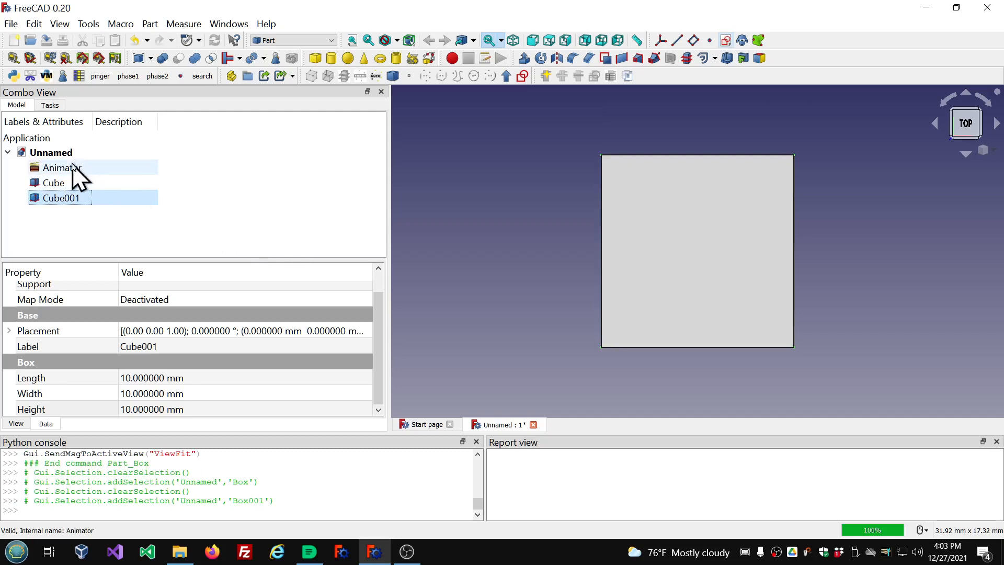
left_click(17, 166)
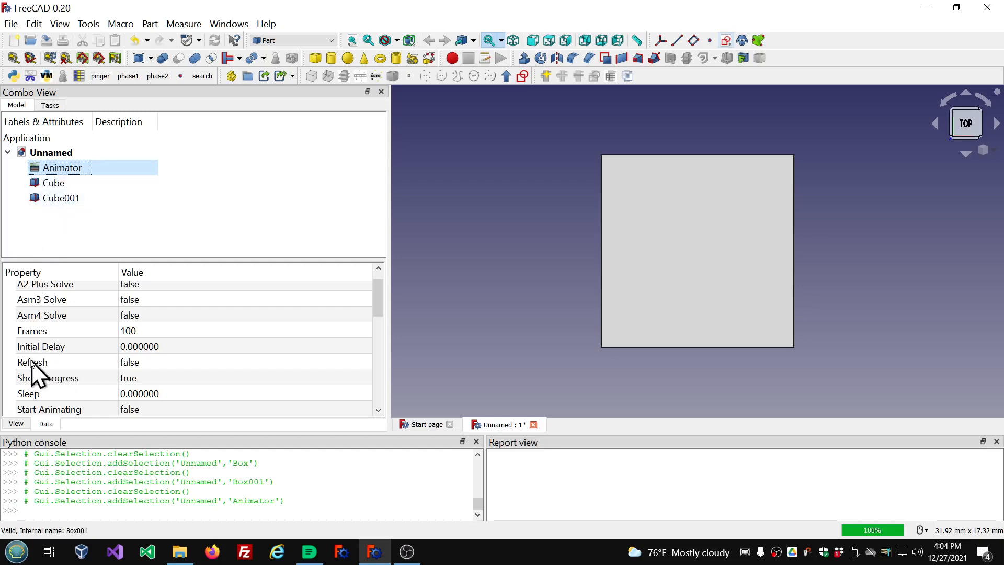
scroll(78, 332, "up", 1)
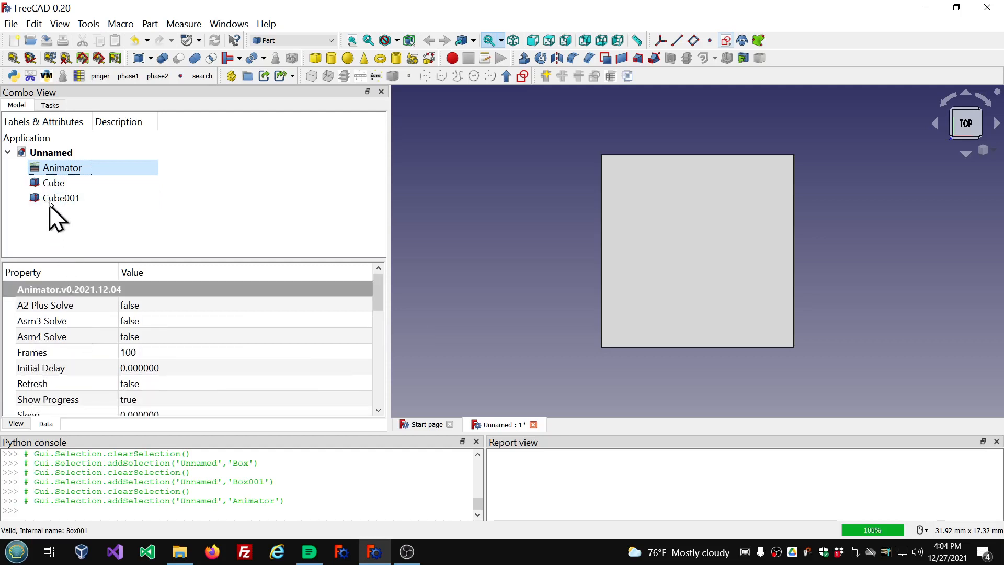
Set the Animator's Refresh property to true, then reselect the Animator.
left_click(67, 387)
left_click(275, 385)
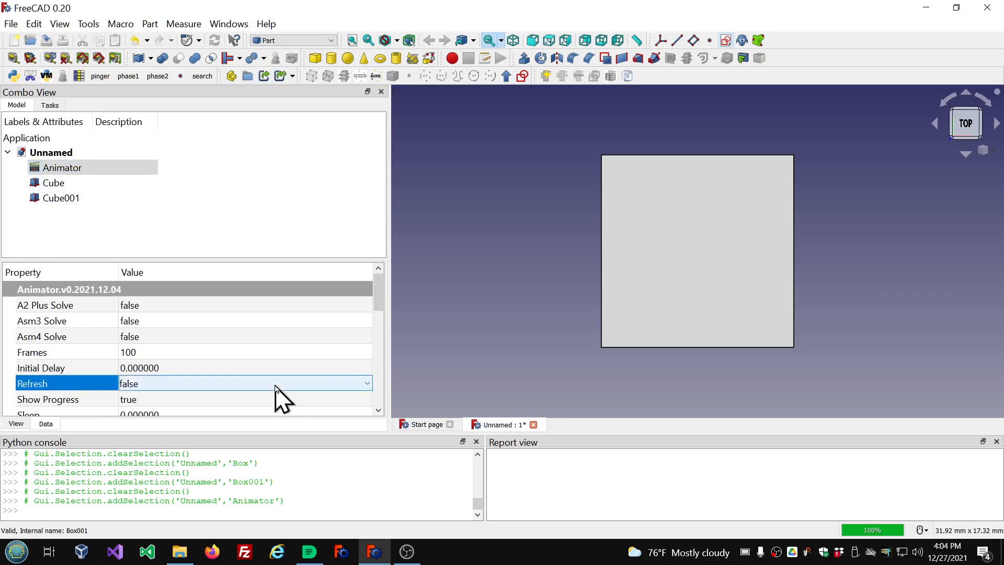
scroll(276, 386, "down", 1)
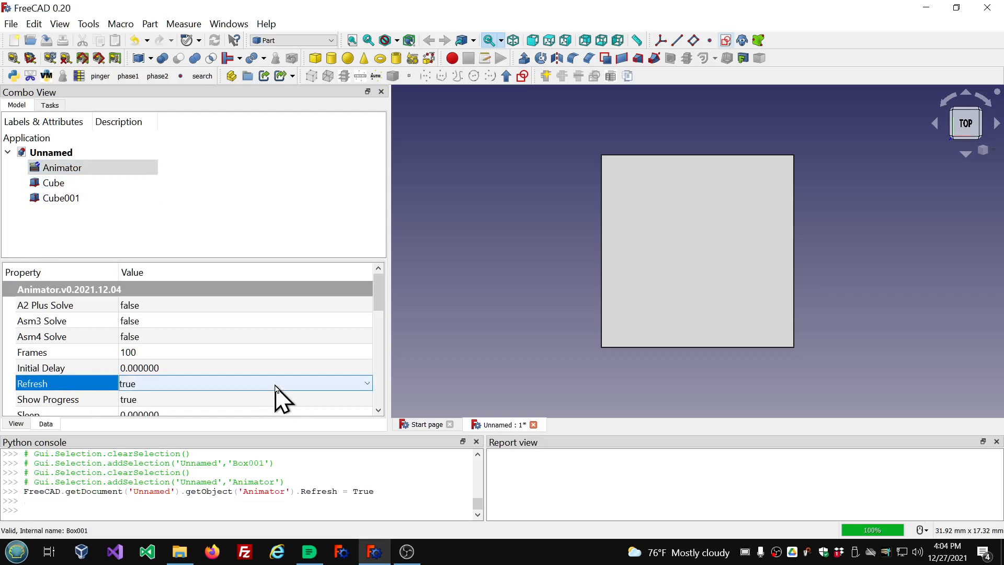
left_click(298, 197)
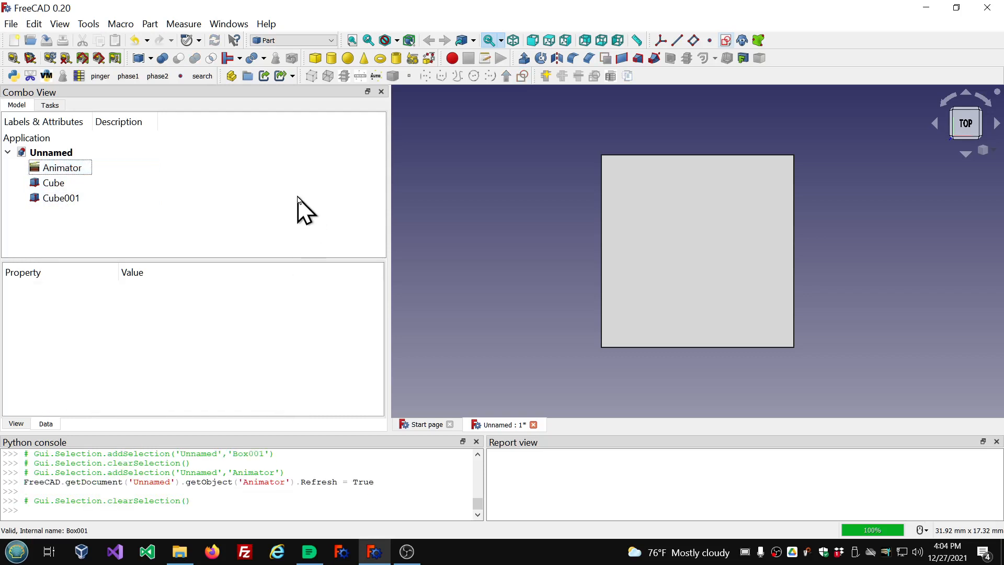
left_click(73, 170)
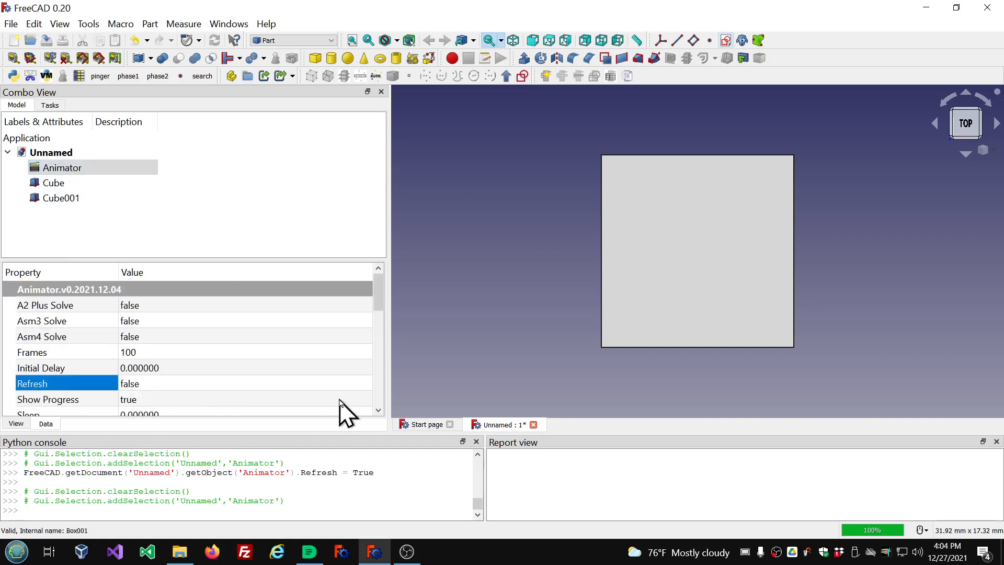
Examine the property choices offered for the Animator's Variable001.
left_click(744, 552)
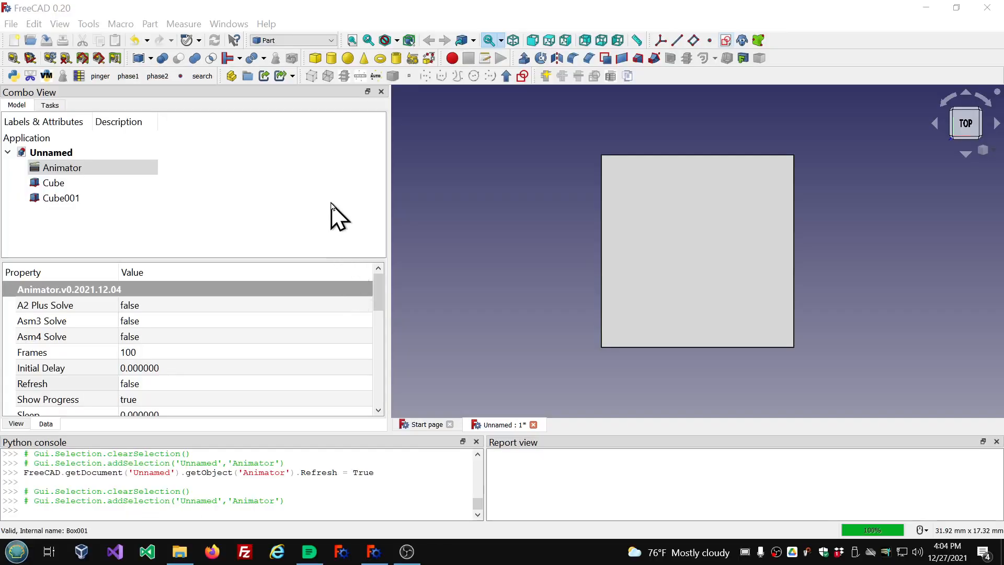
left_click_drag(380, 294, 373, 340)
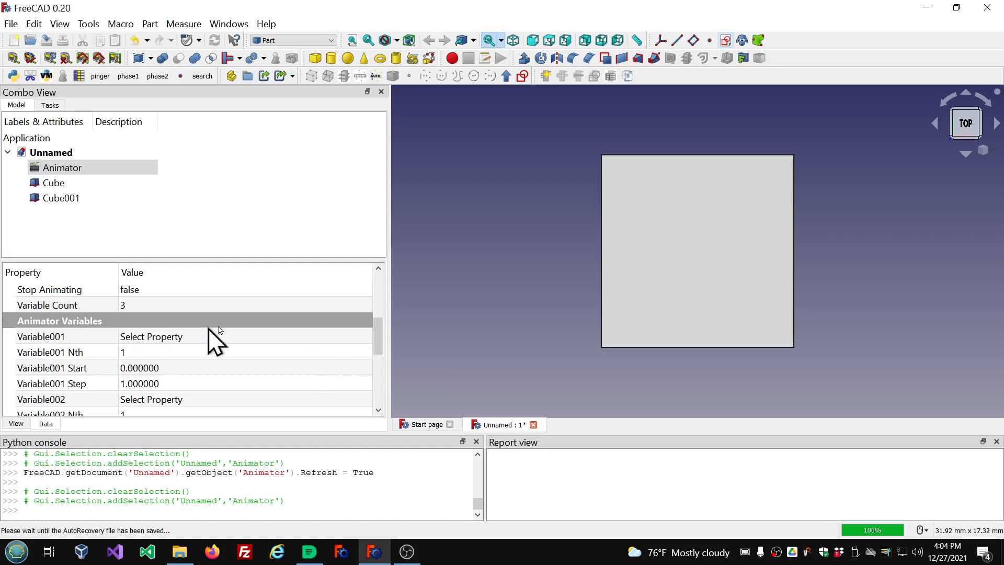
left_click(304, 338)
left_click(368, 337)
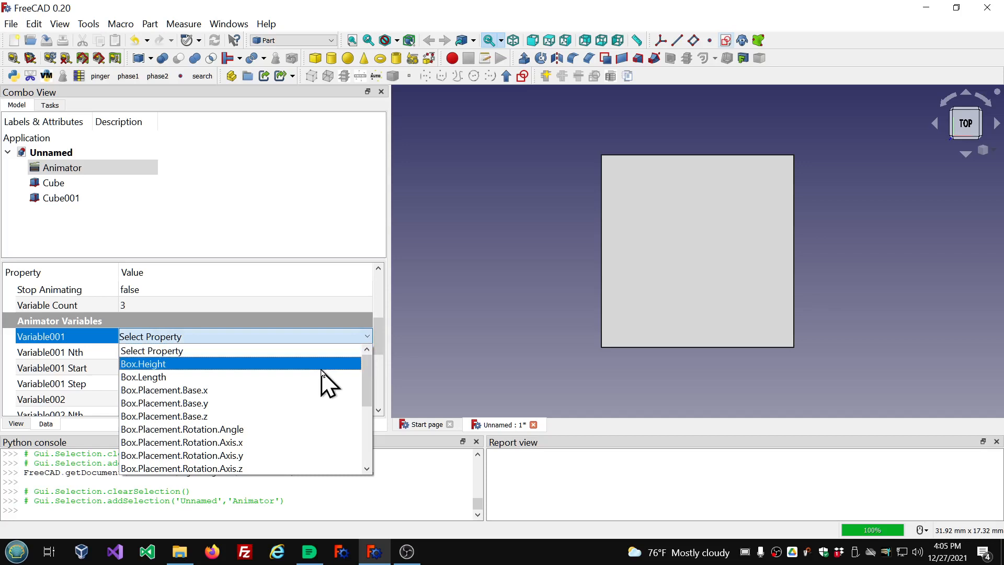
scroll(322, 372, "down", 4)
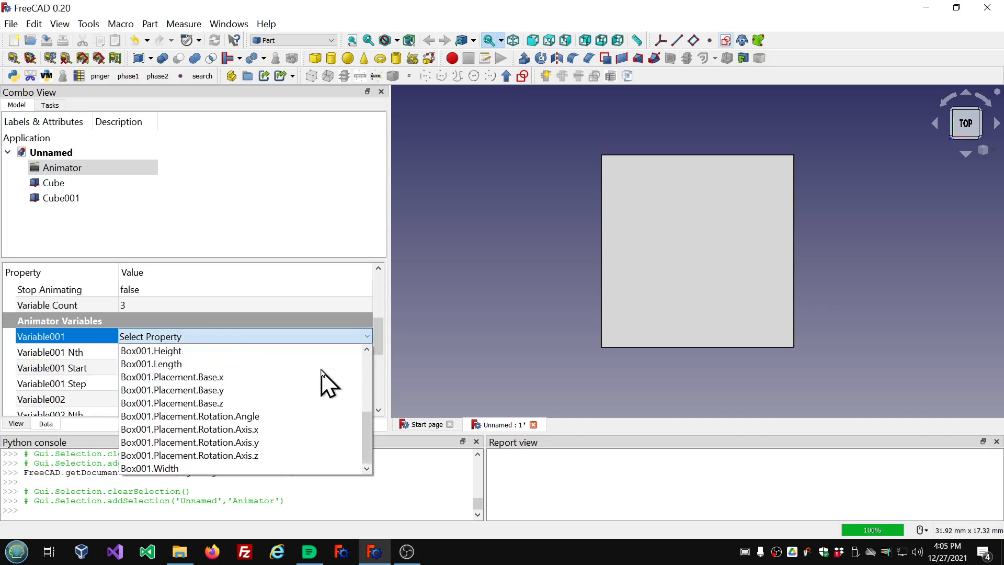
scroll(323, 372, "up", 4)
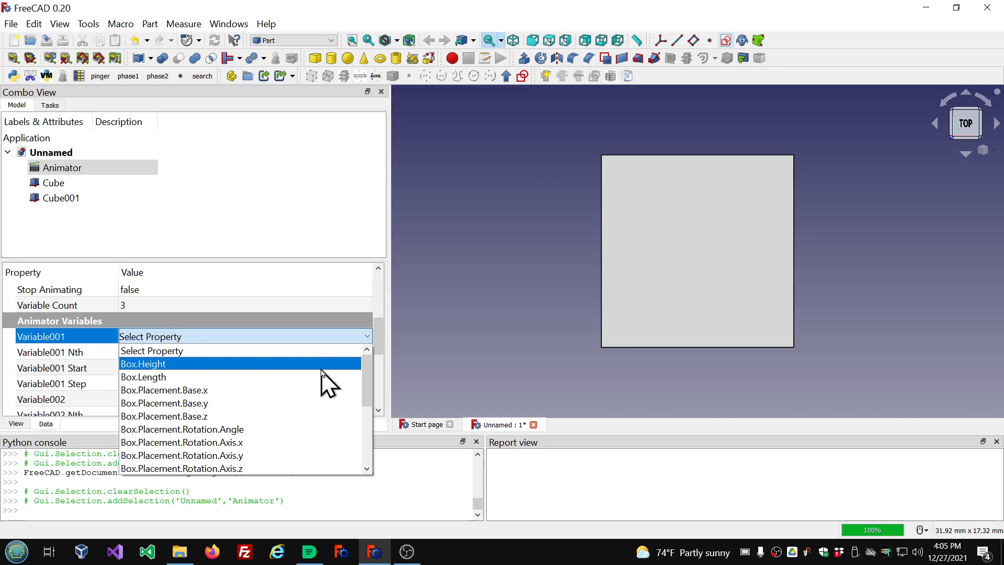
left_click(305, 166)
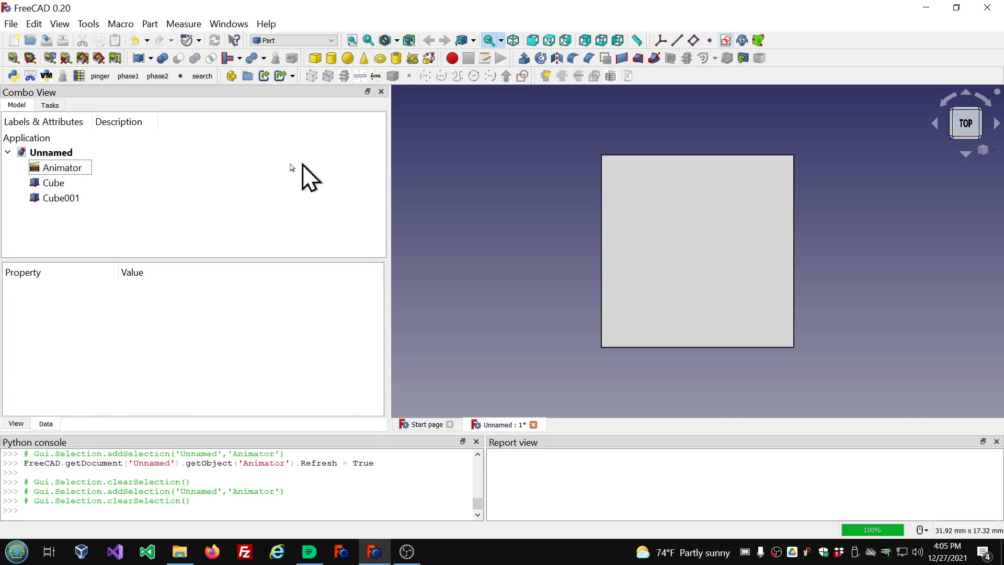
Delete the Animator object and recreate it by rerunning the recent animator macro.
left_click(58, 173)
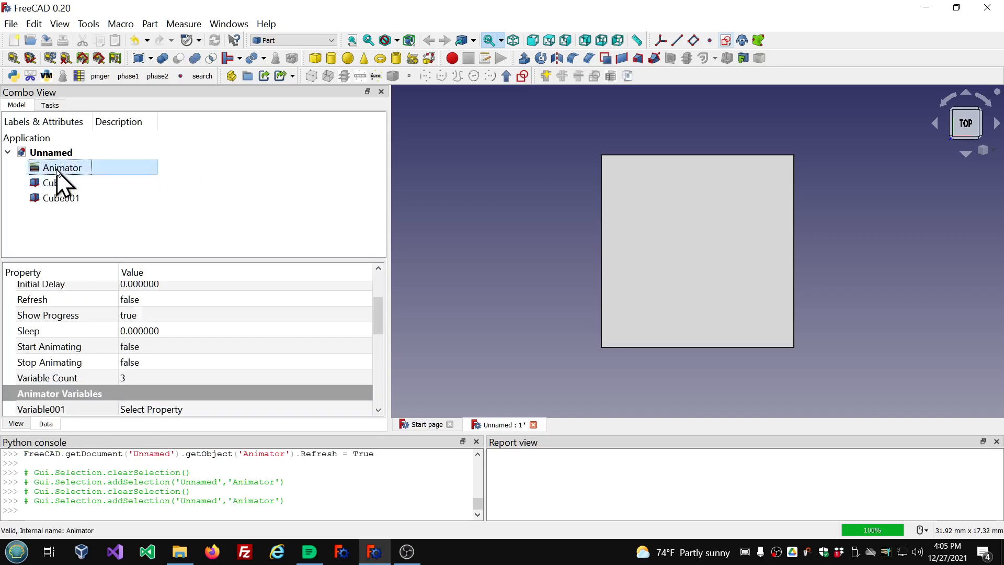
key("Delete")
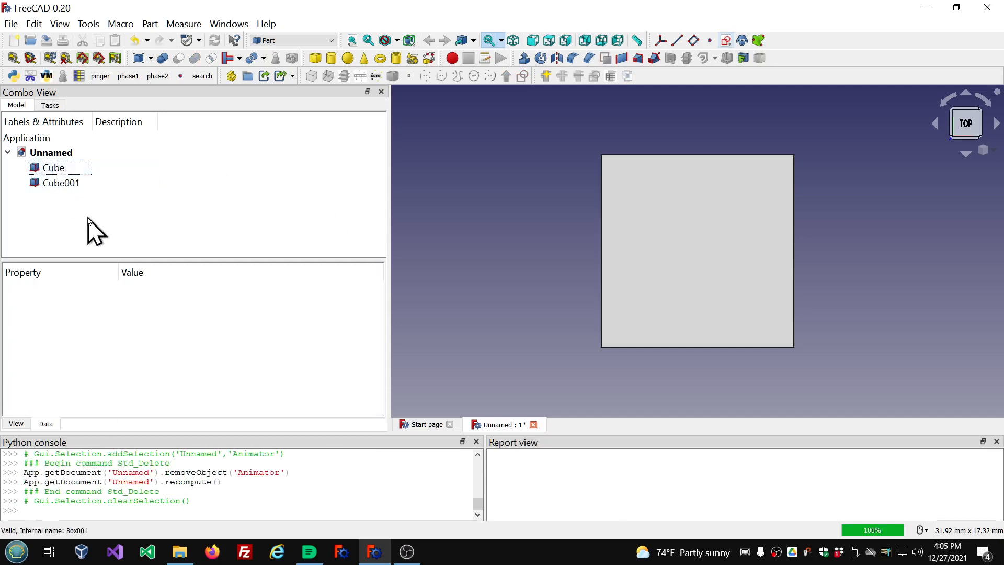
left_click(121, 25)
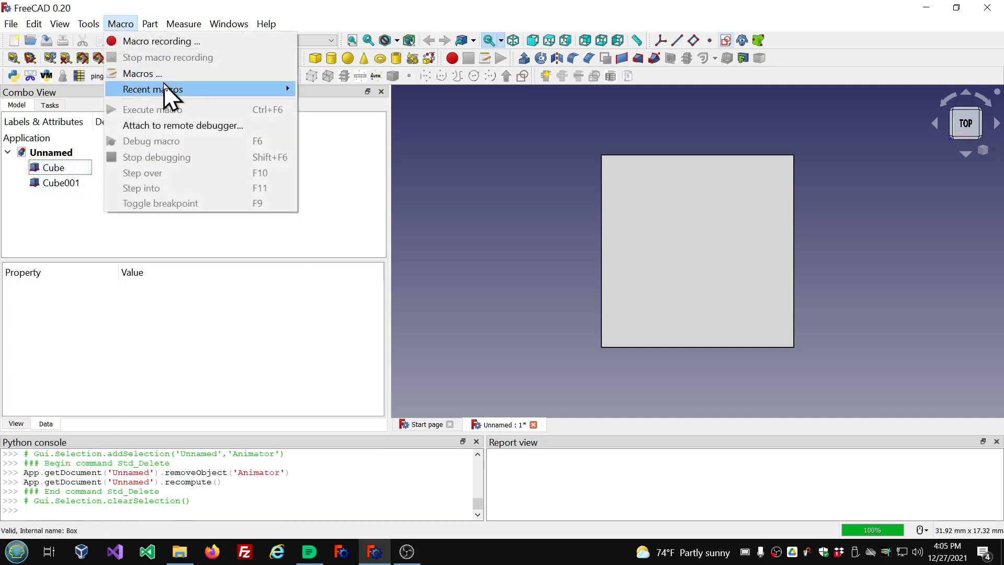
mouse_move(167, 91)
left_click(339, 87)
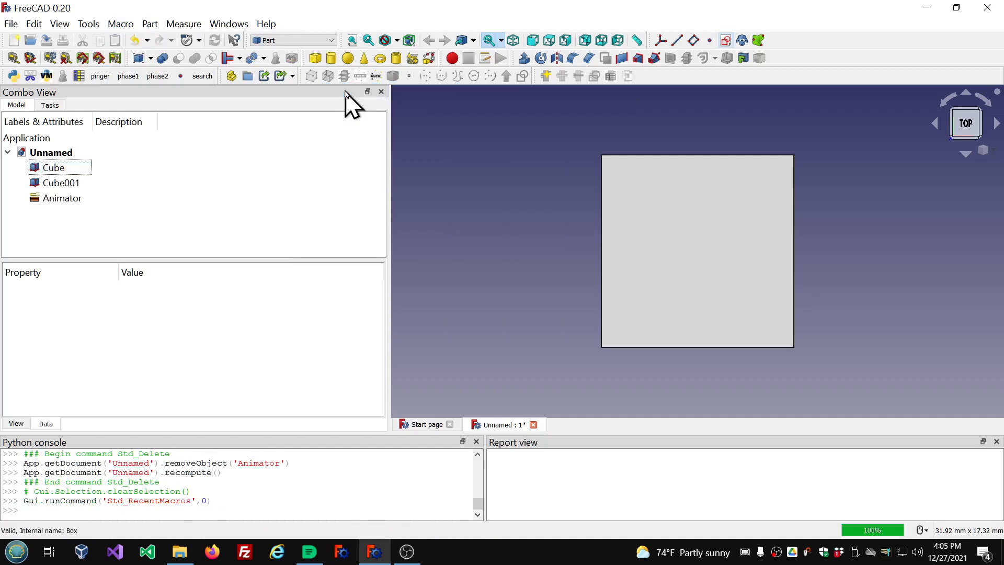
Select the new Animator and set its Refresh property to true.
left_click(42, 199)
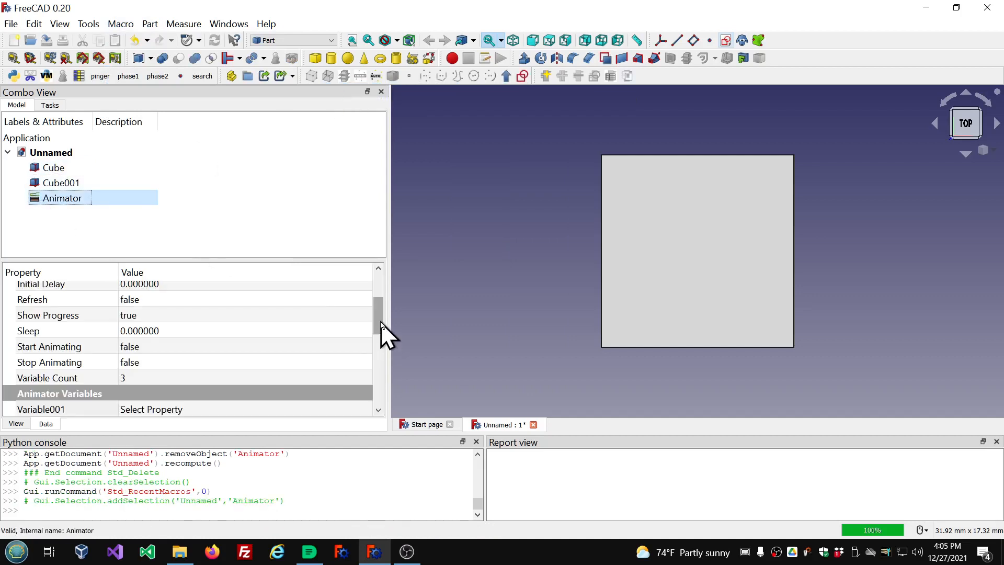
left_click_drag(381, 322, 378, 351)
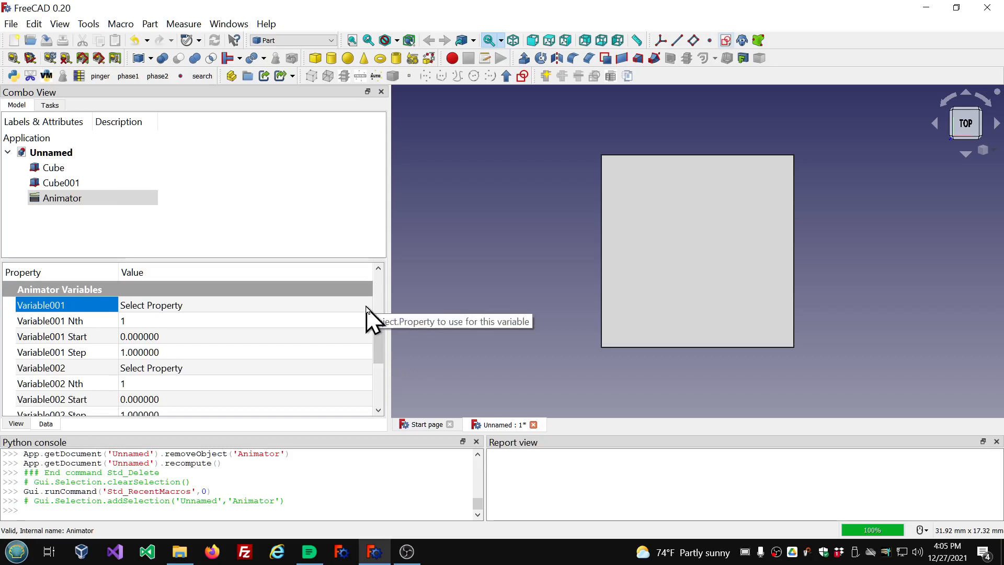
left_click_drag(381, 341, 380, 303)
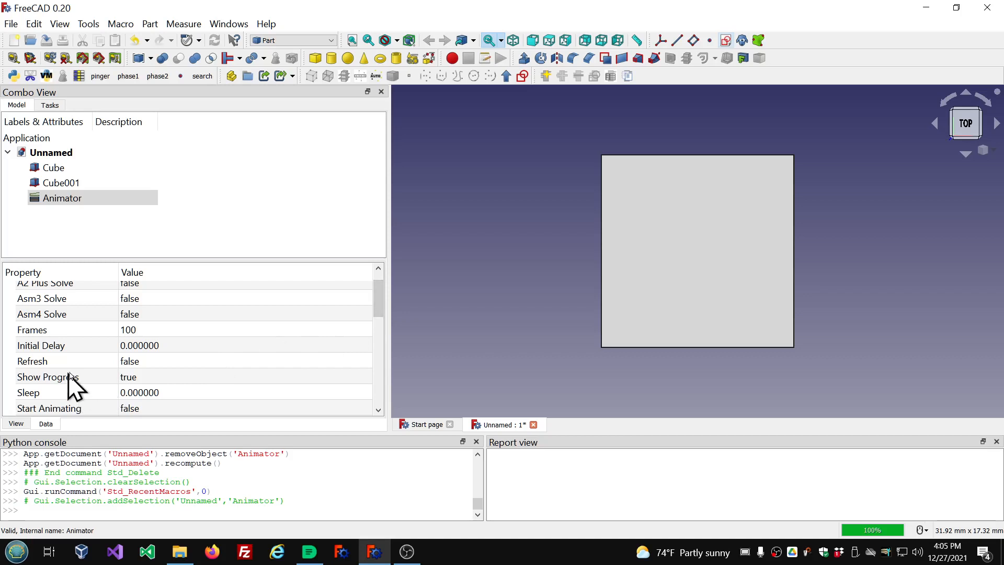
left_click(215, 360)
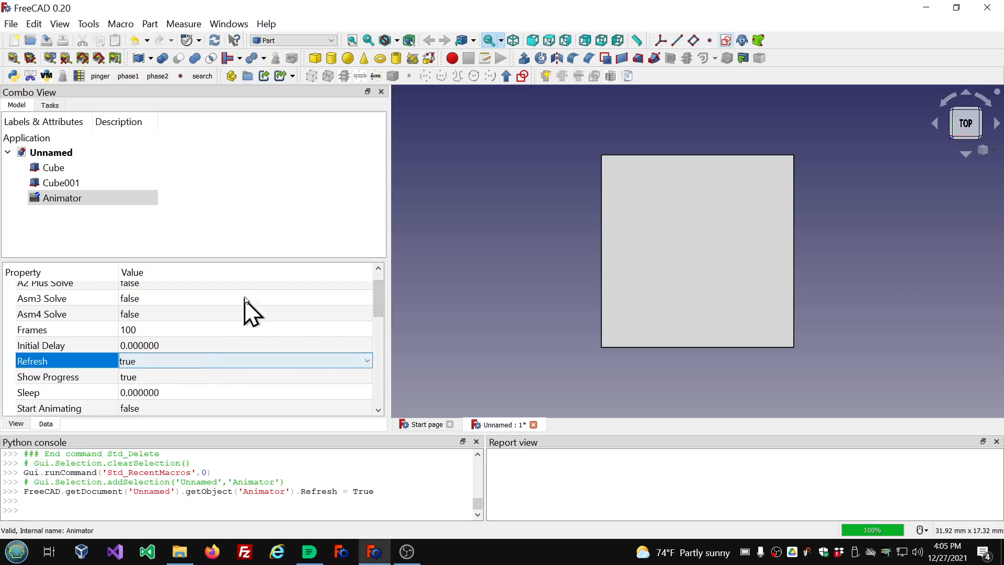
left_click(237, 328)
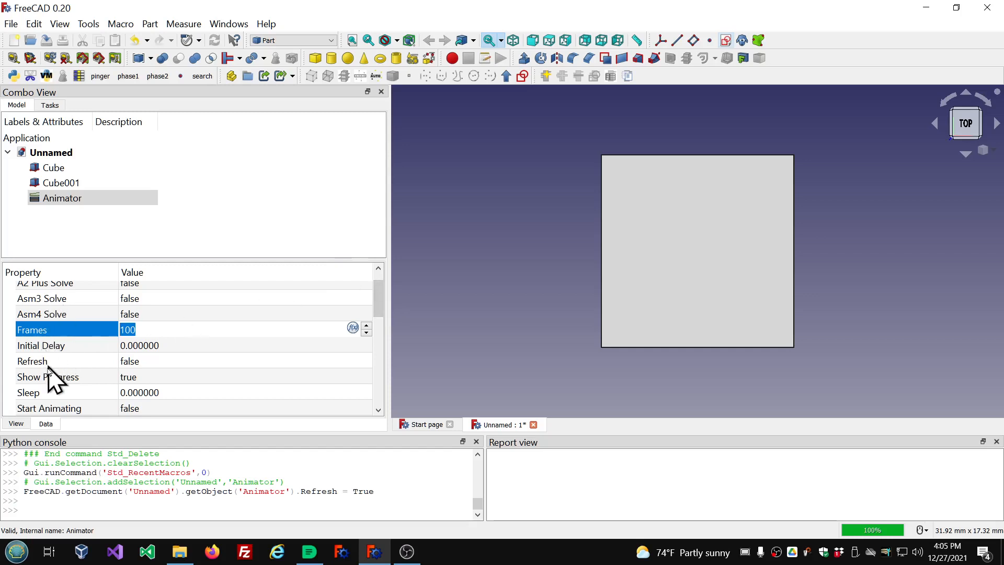
Set the Animator's Variable001 to Box.Height.
scroll(44, 350, "down", 1)
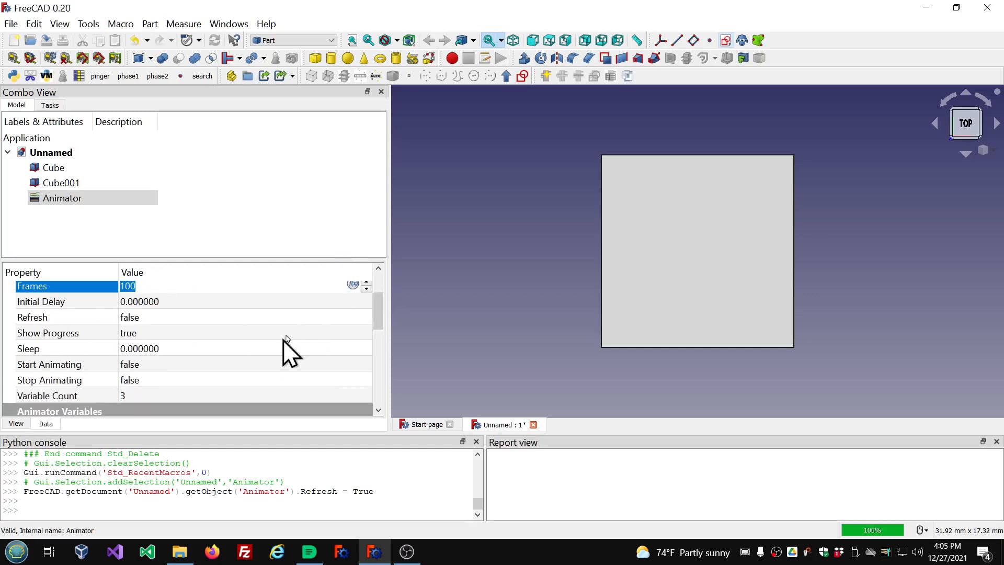
scroll(302, 321, "down", 2)
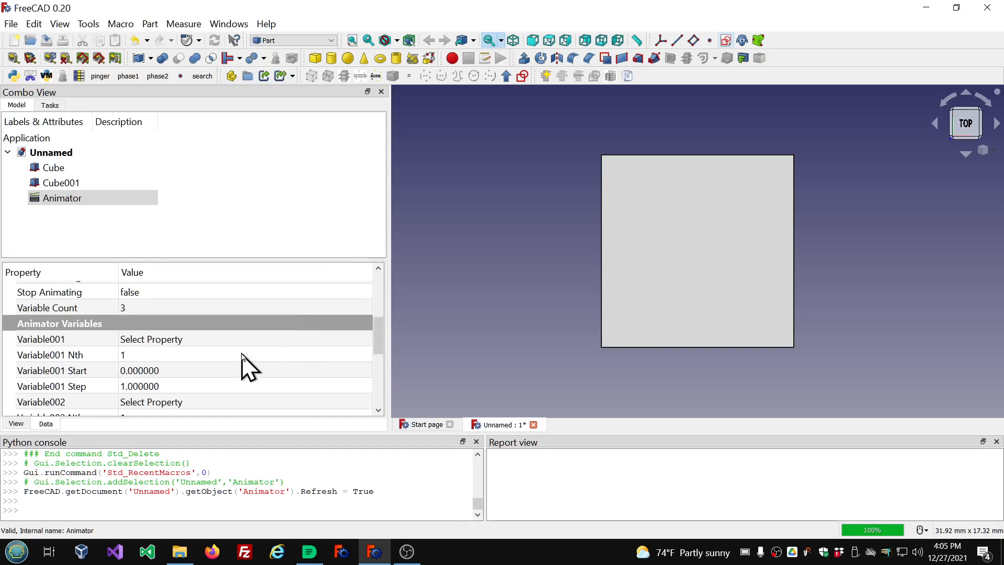
scroll(25, 363, "down", 1)
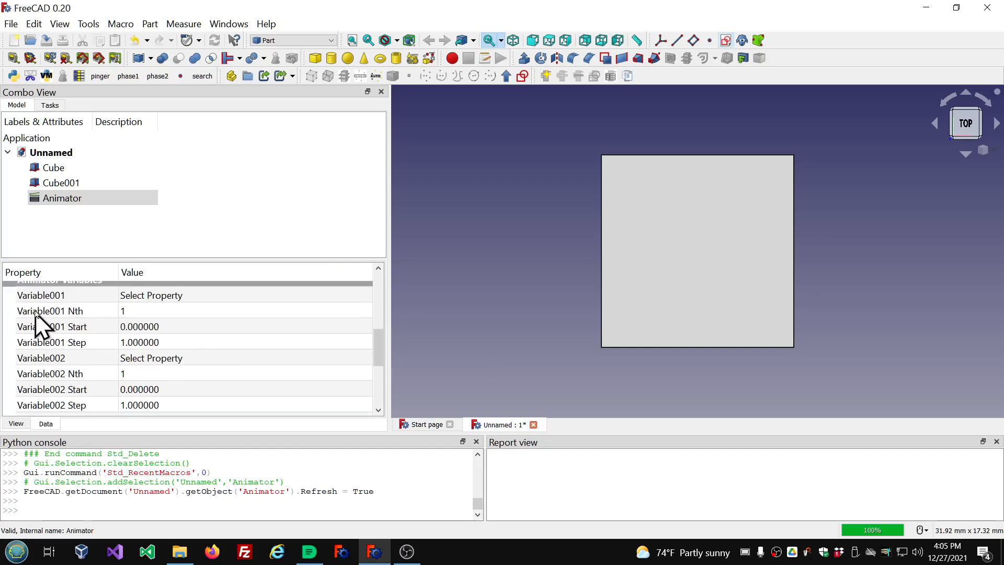
left_click(318, 295)
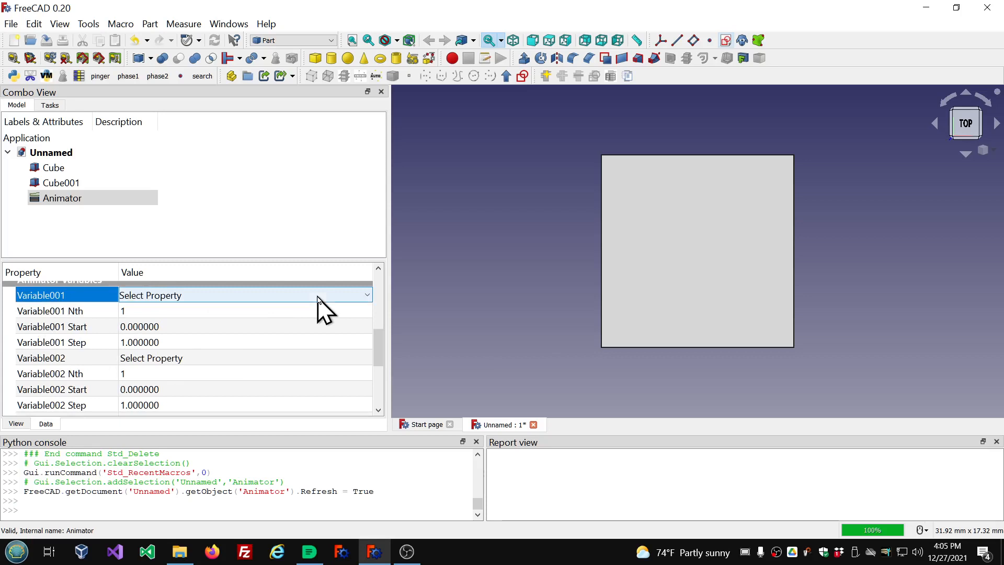
left_click(368, 296)
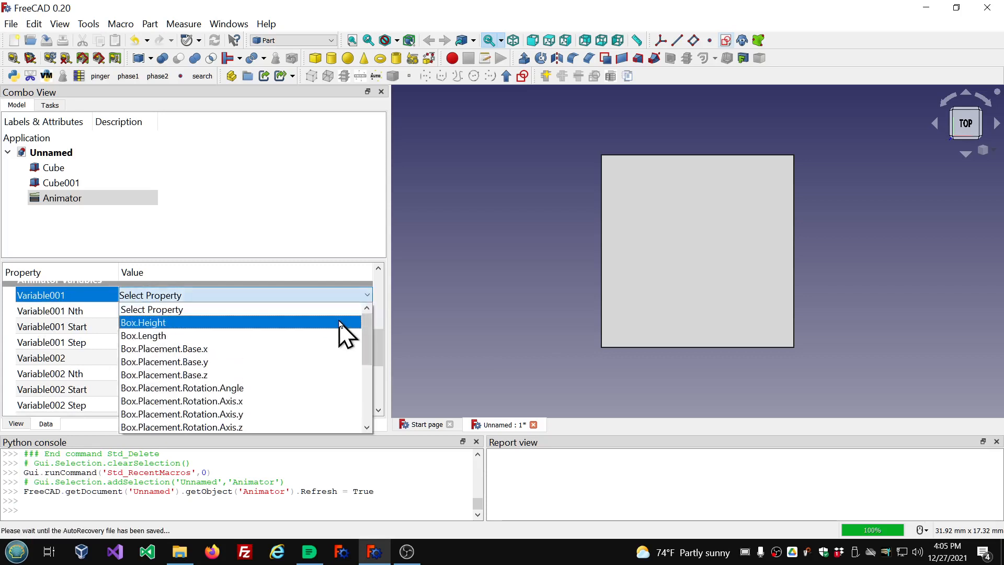
left_click(166, 324)
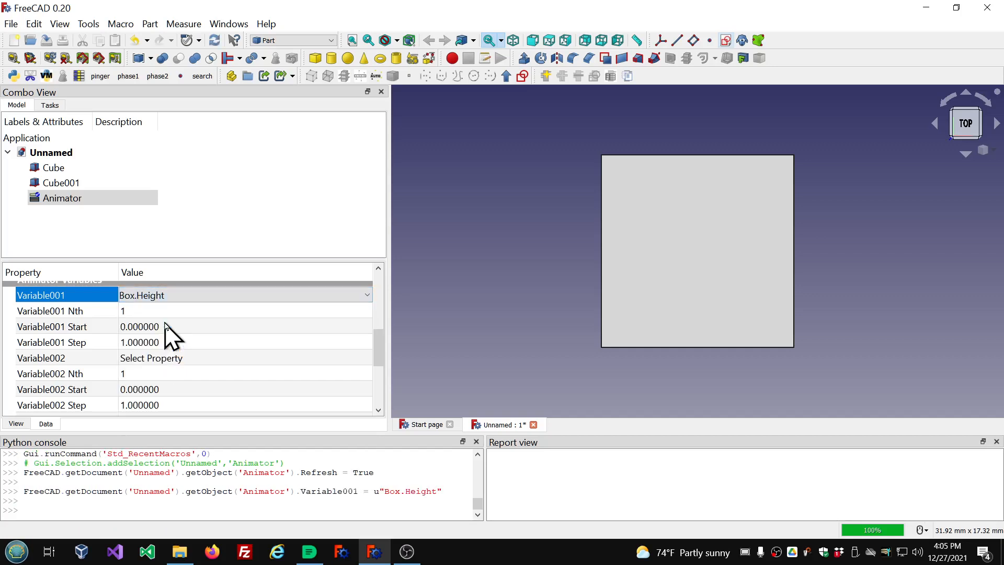
Reselect the Animator and start it to animate the cube's height.
scroll(475, 267, "down", 2)
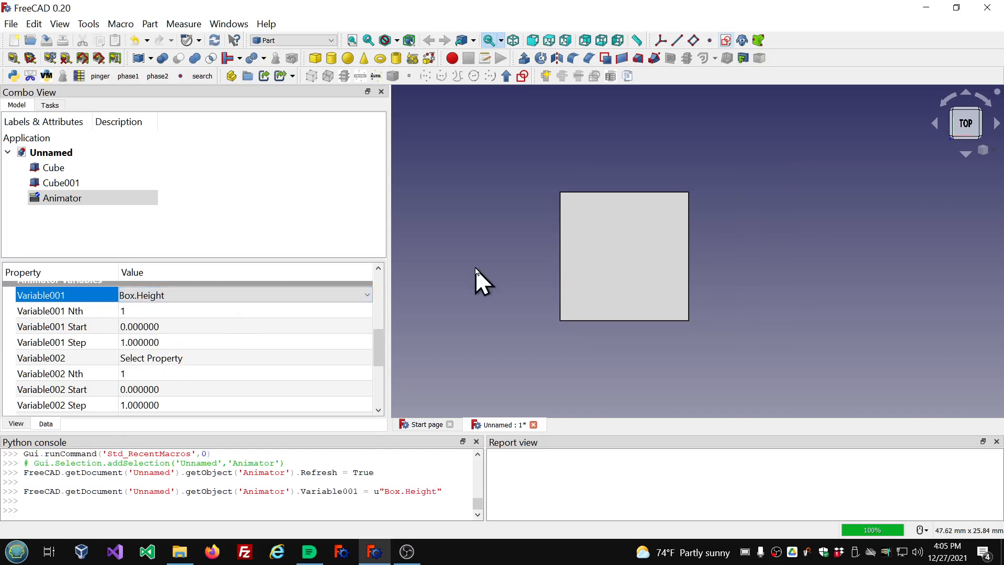
left_click(63, 225)
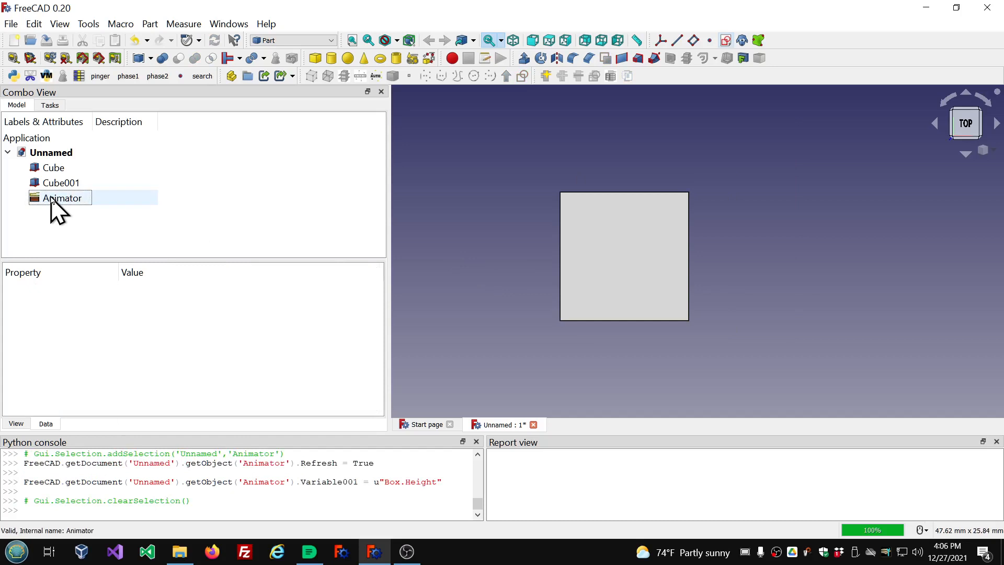
left_click(52, 199)
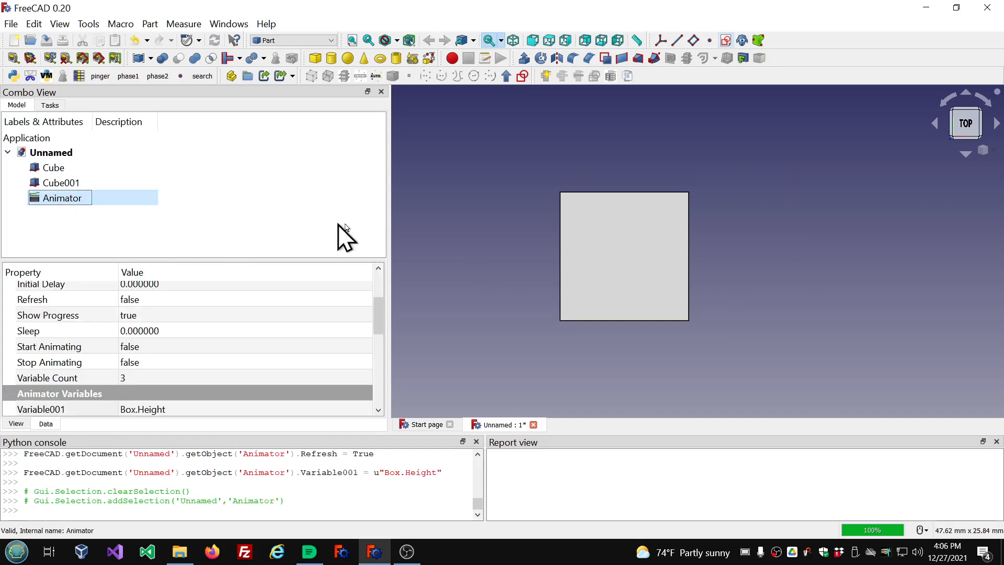
scroll(479, 241, "down", 5)
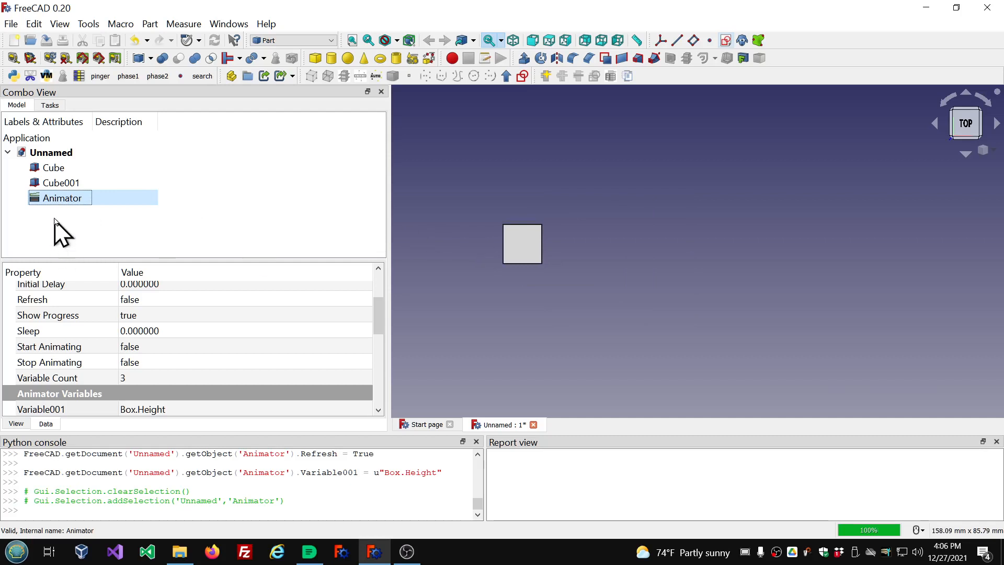
double_click(55, 200)
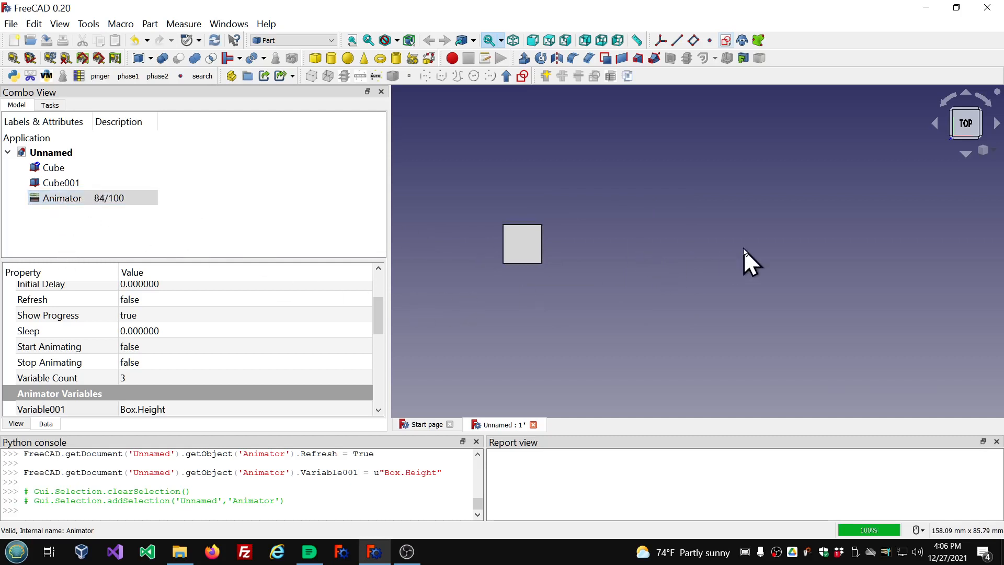
Switch the view to the front orientation to observe the animated cube.
left_click(963, 157)
left_click(966, 154)
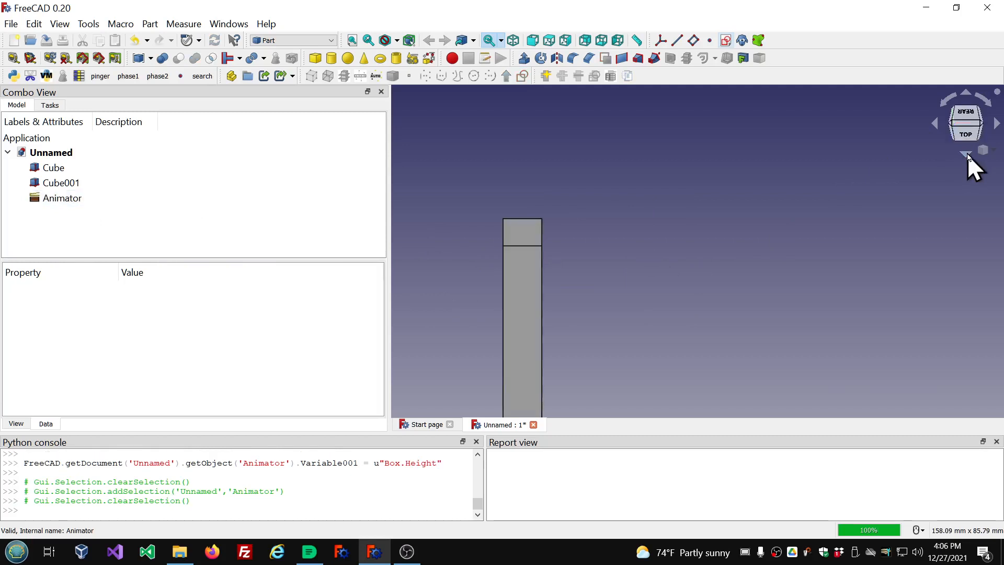
left_click(966, 94)
left_click(965, 95)
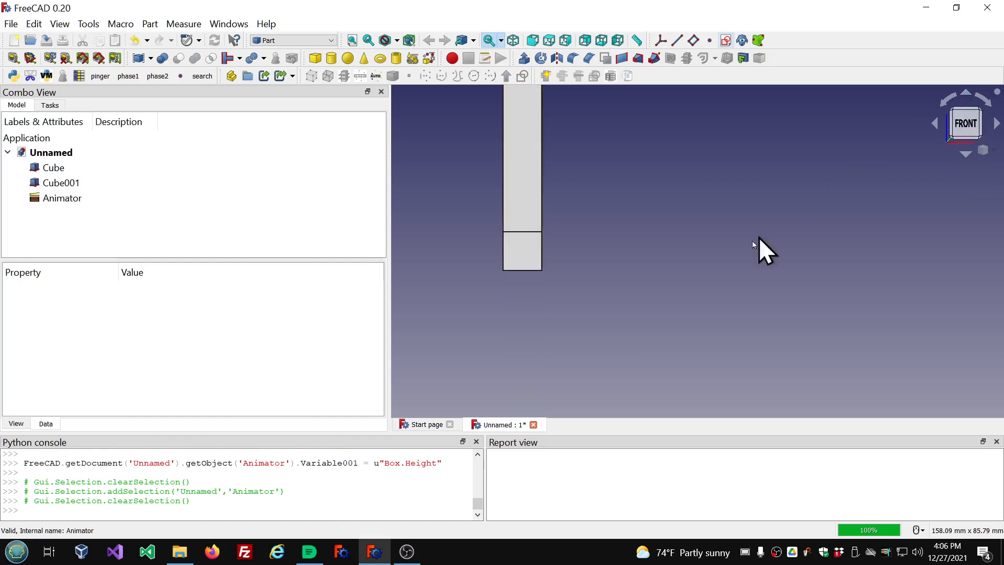
Rerun the Animator repeatedly to replay the cube's height animation.
scroll(745, 261, "down", 5)
scroll(914, 220, "up", 3)
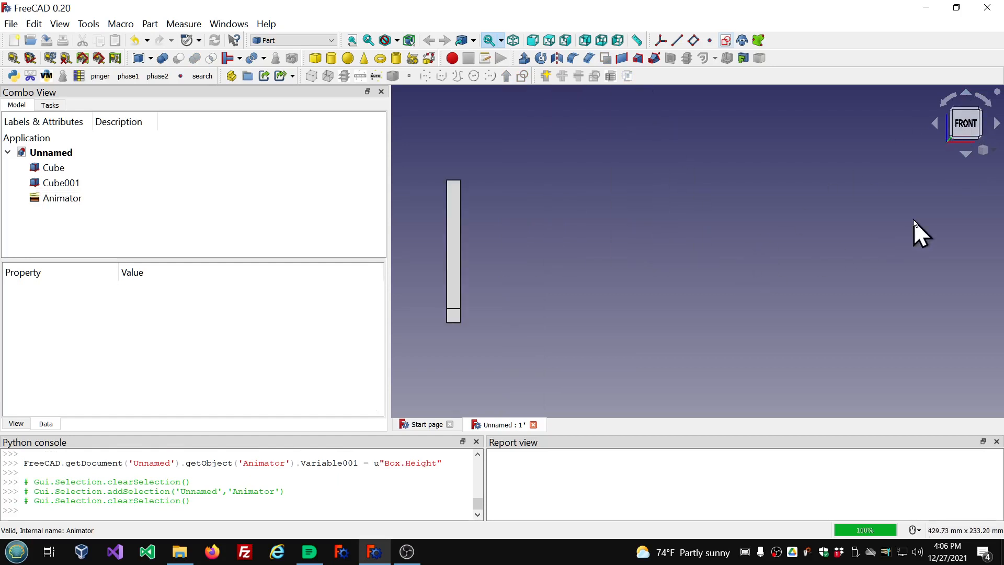
scroll(555, 262, "down", 2)
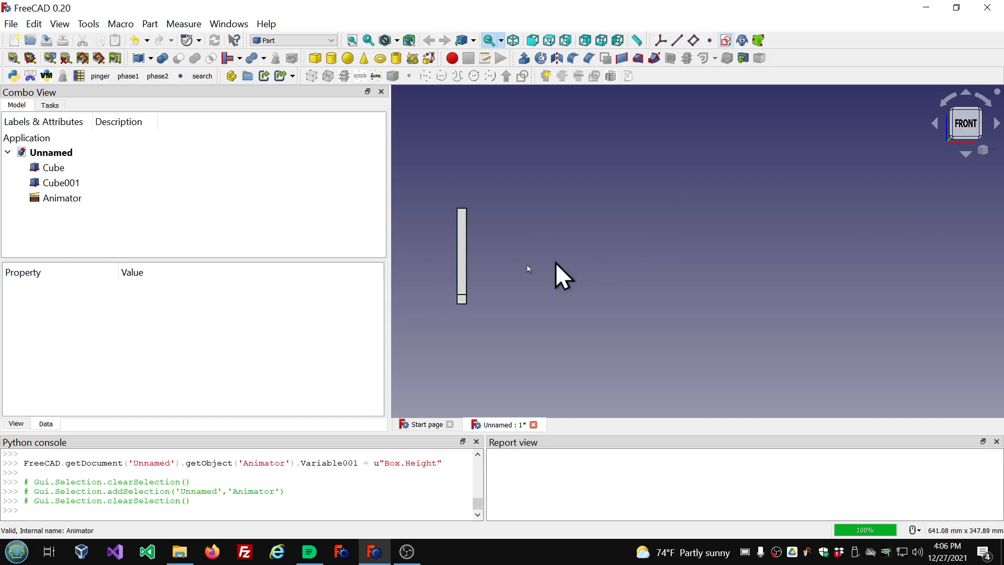
scroll(556, 267, "down", 2)
scroll(560, 300, "up", 3)
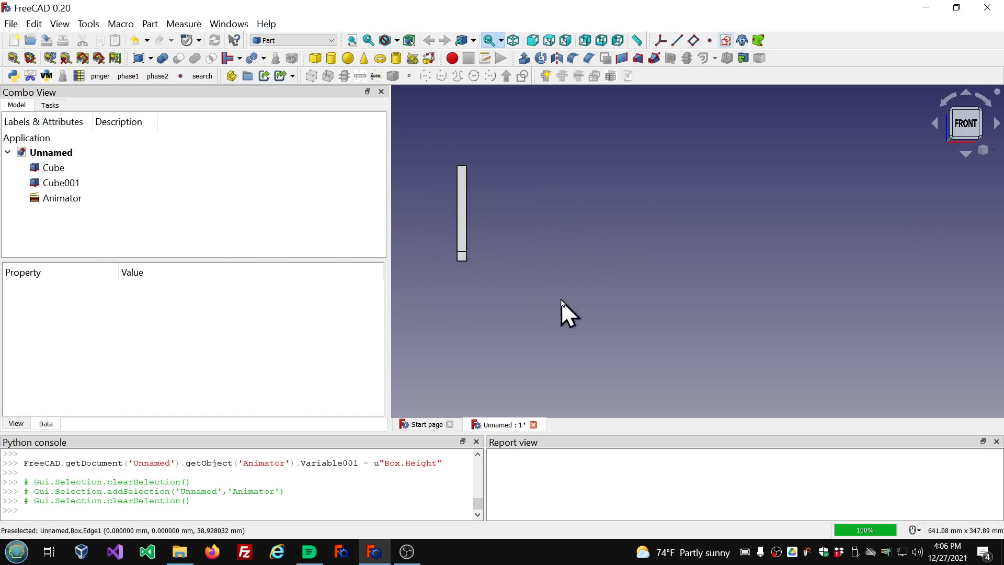
left_click(49, 203)
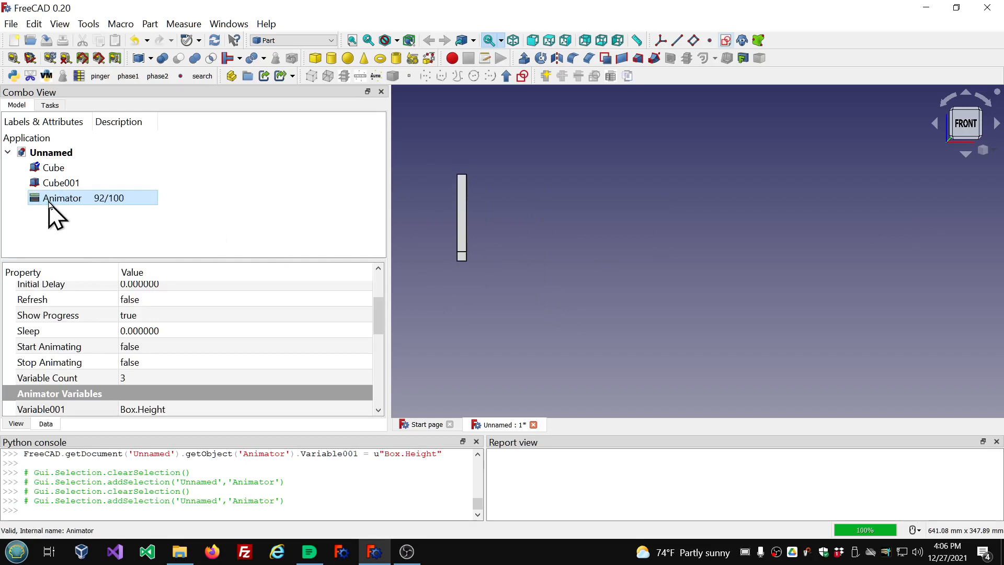
double_click(50, 205)
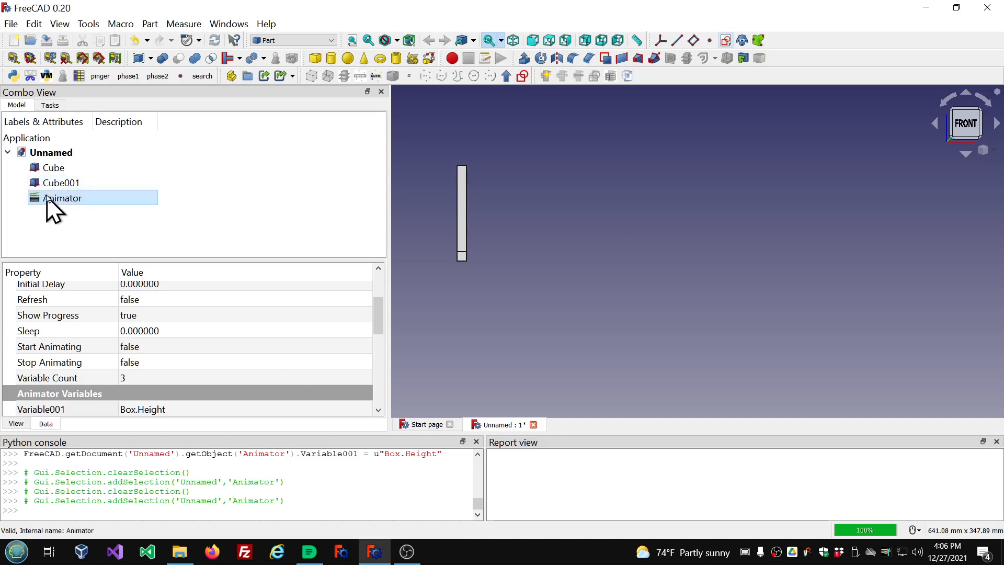
double_click(49, 199)
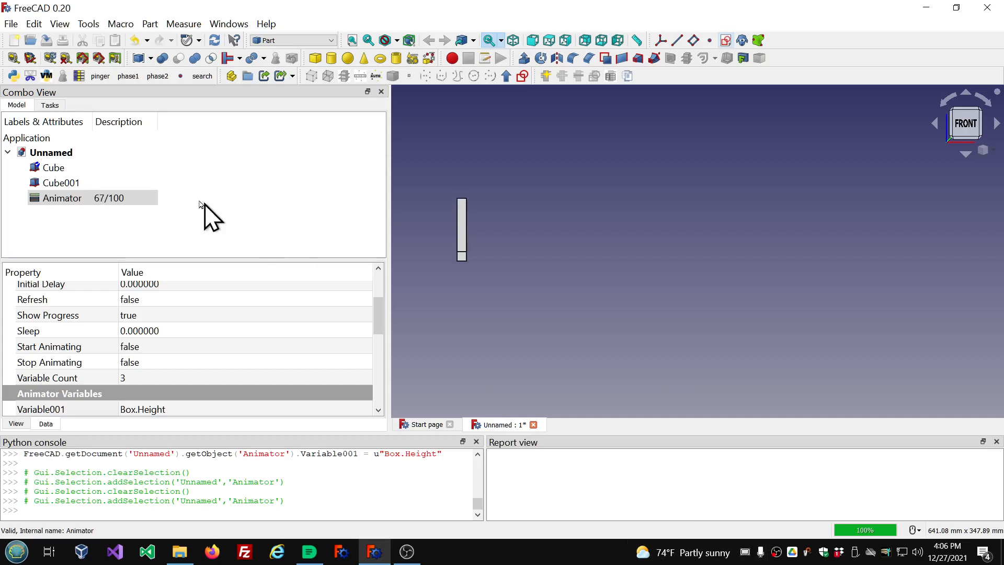
double_click(68, 199)
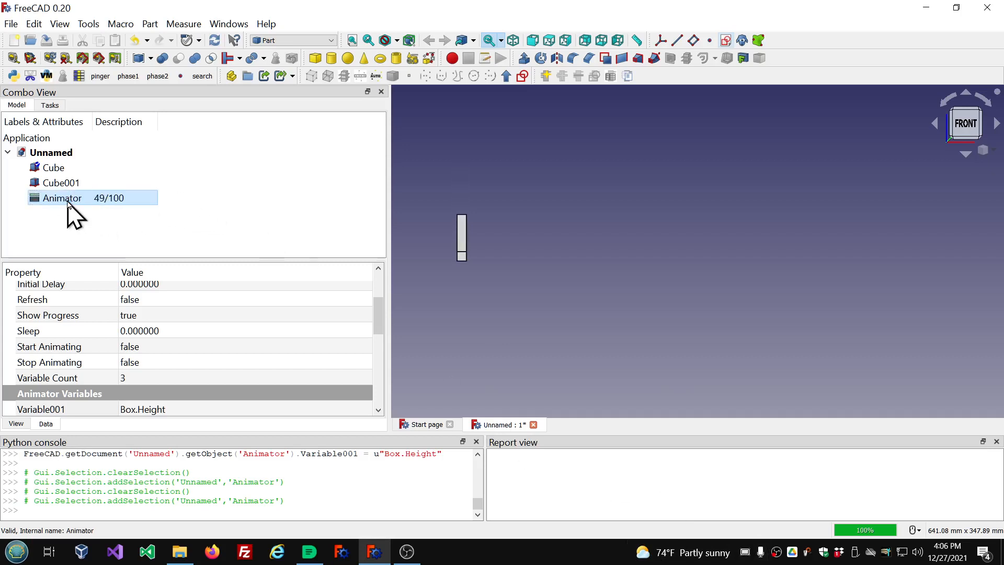
double_click(68, 202)
double_click(68, 201)
double_click(68, 200)
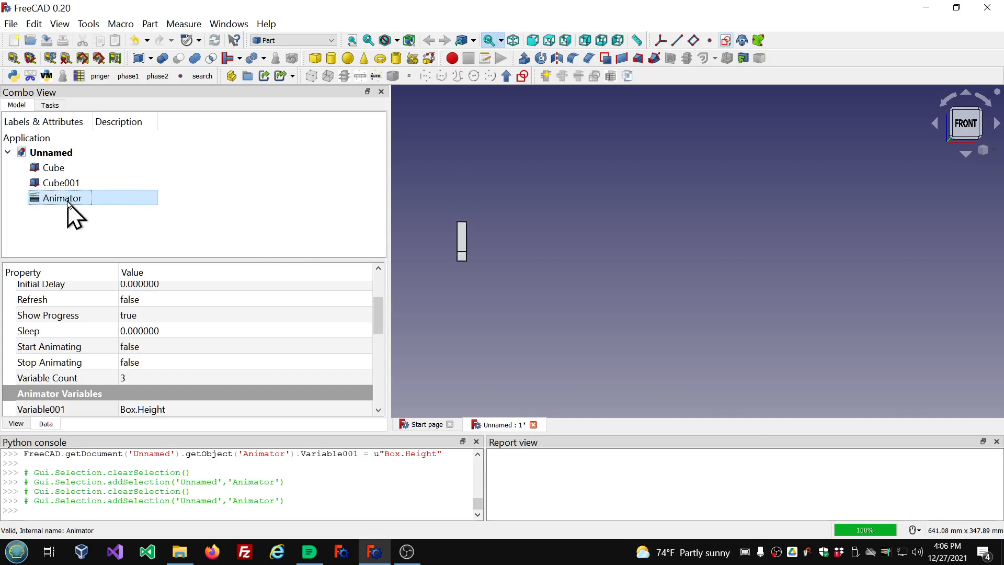
double_click(68, 200)
double_click(68, 200)
double_click(68, 200)
double_click(68, 201)
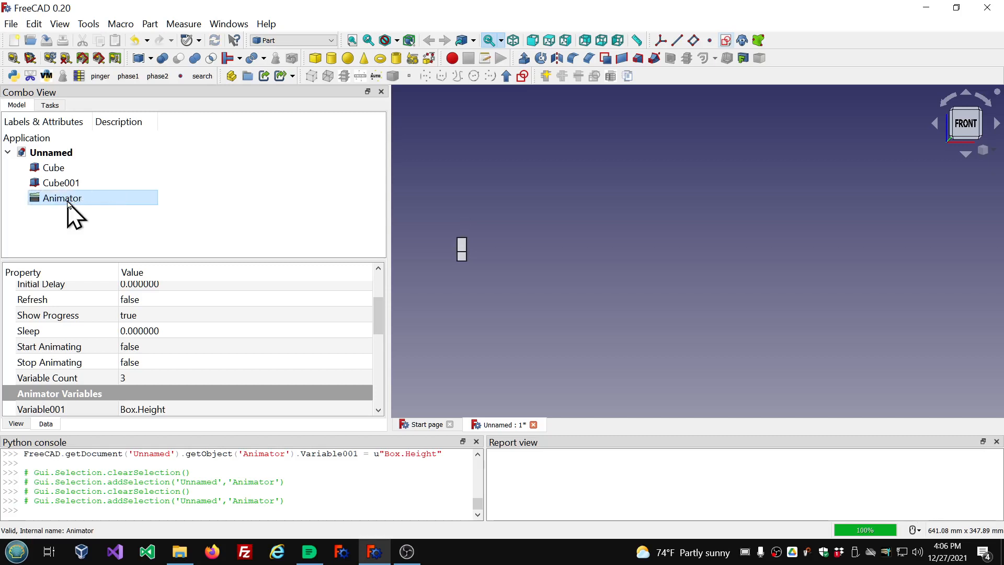
double_click(69, 201)
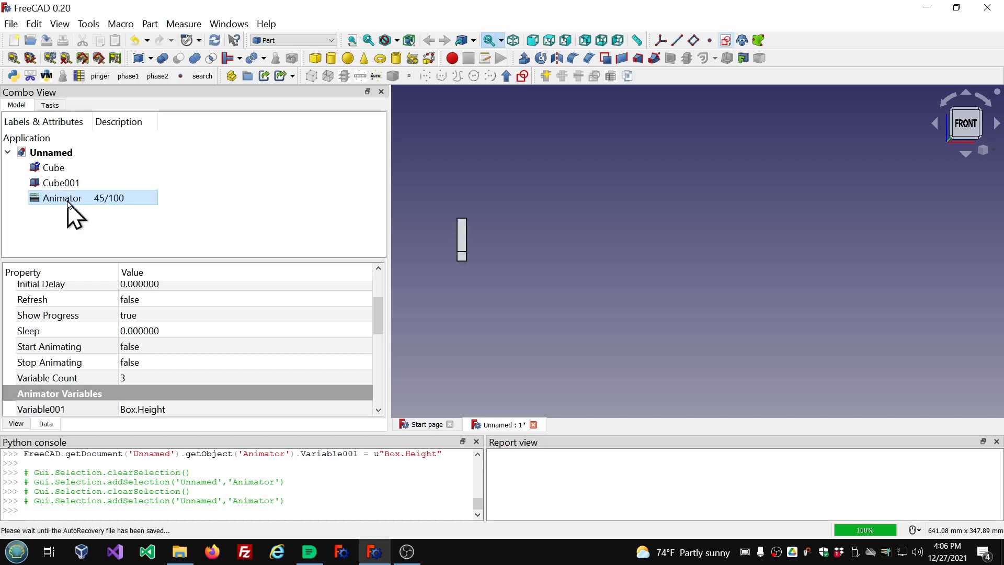
double_click(69, 201)
double_click(68, 201)
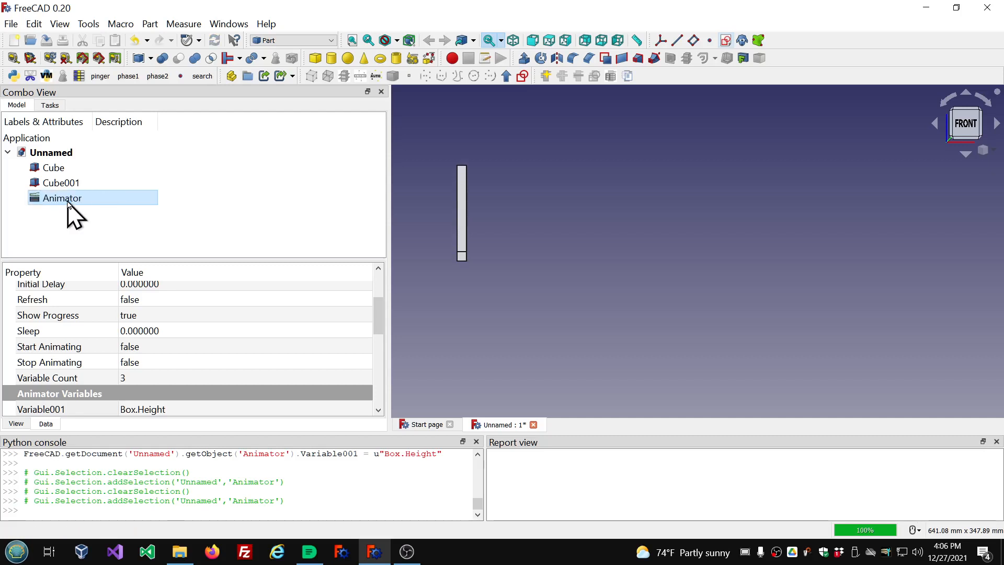
Inspect the Cube, Cube001 and Animator objects in the tree and the view.
left_click(73, 220)
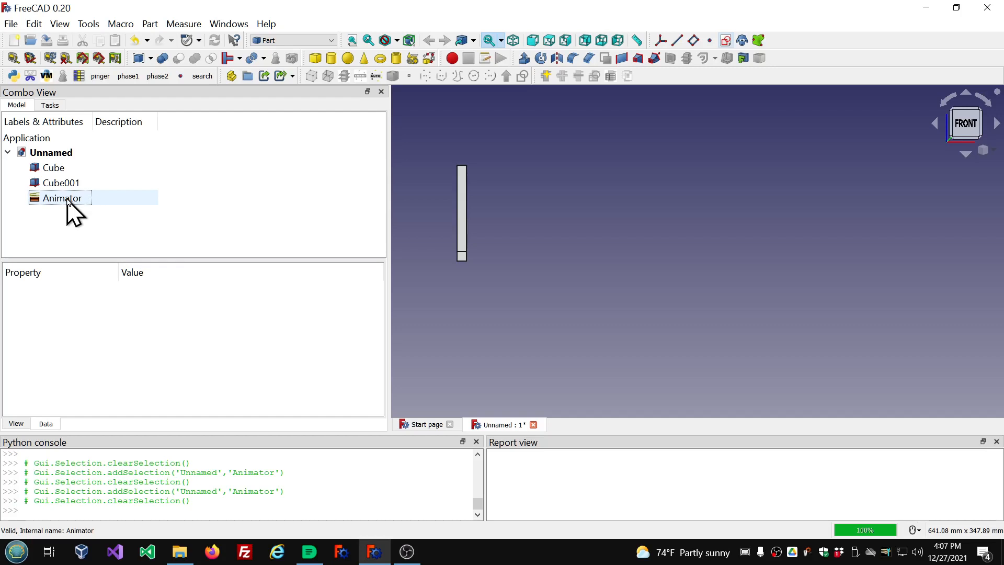
left_click(69, 202)
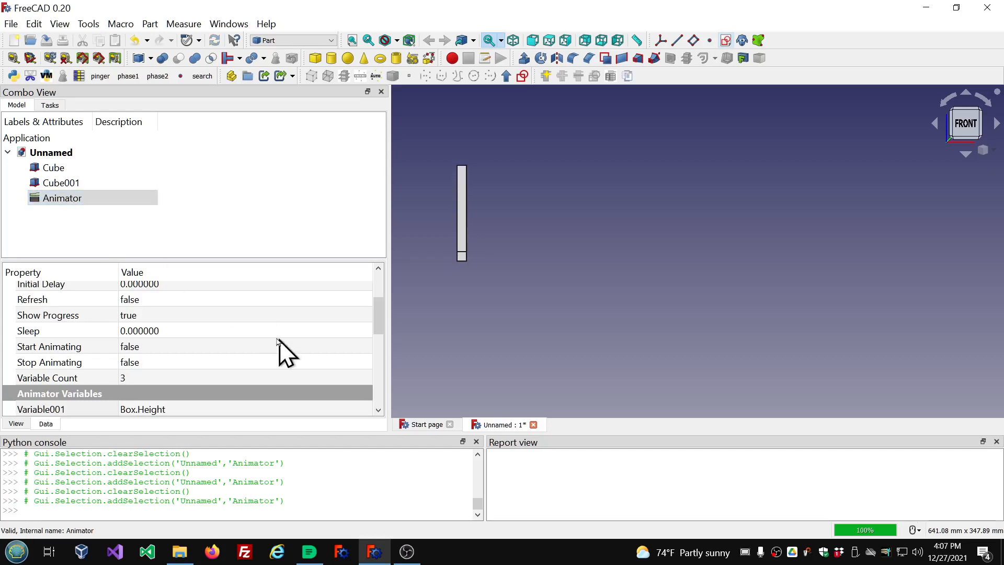
left_click(74, 171)
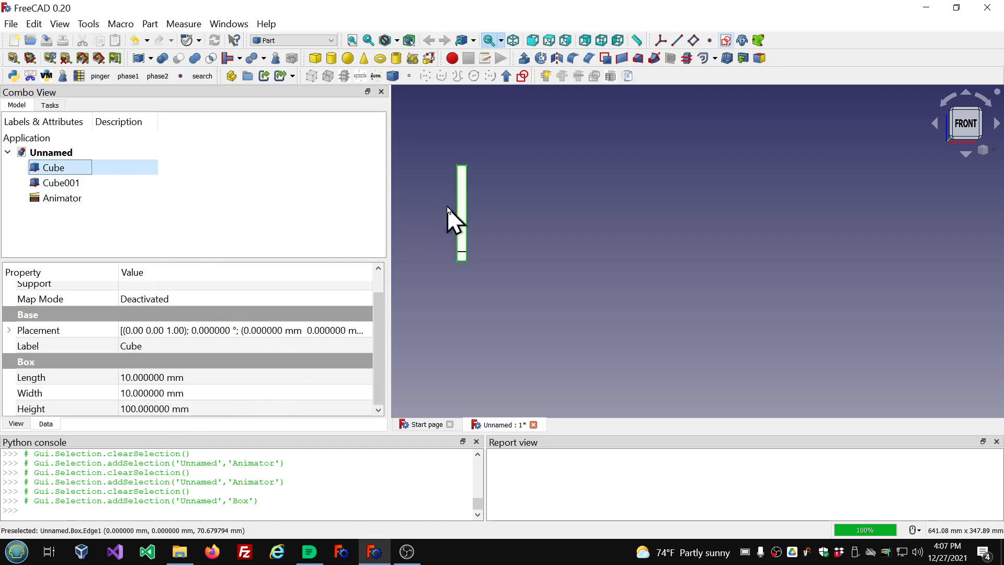
left_click(544, 225)
scroll(503, 210, "down", 3)
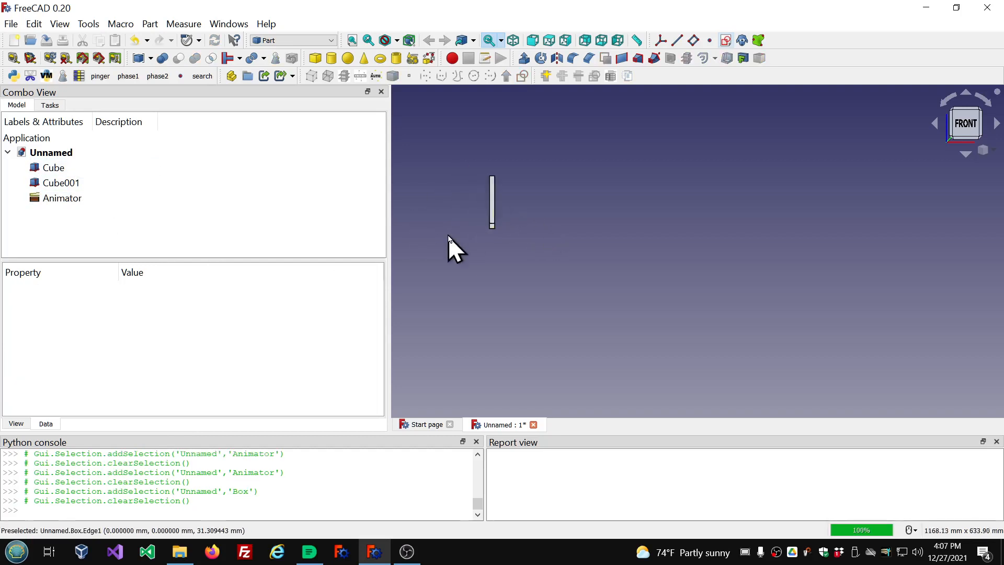
scroll(447, 235, "up", 3)
scroll(528, 267, "down", 3)
scroll(562, 241, "up", 3)
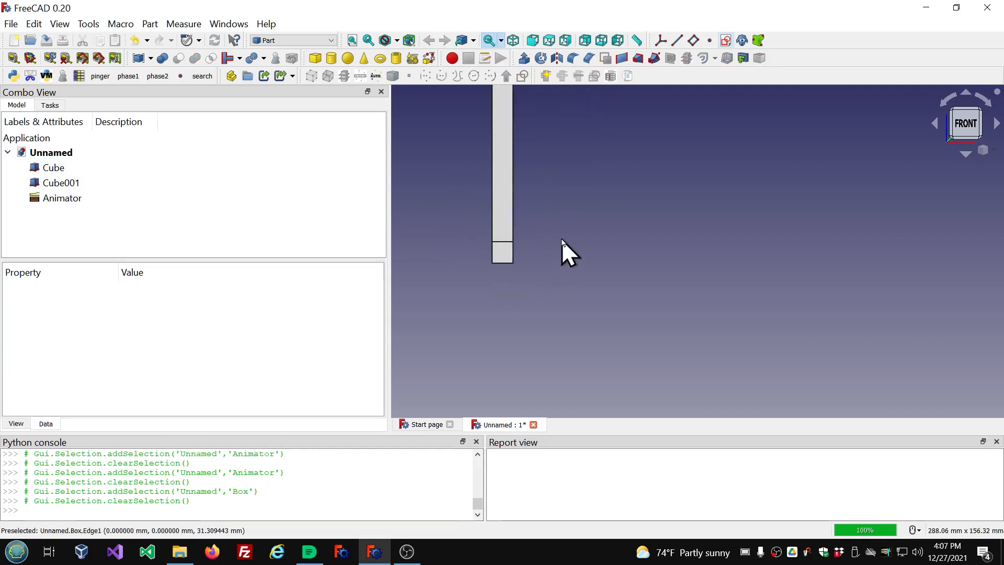
left_click(505, 252)
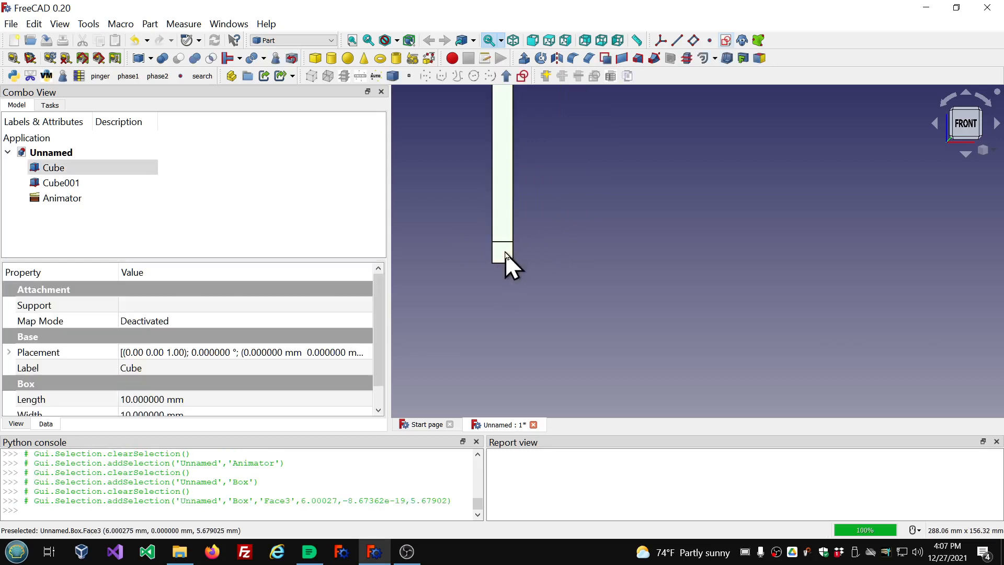
left_click(65, 184)
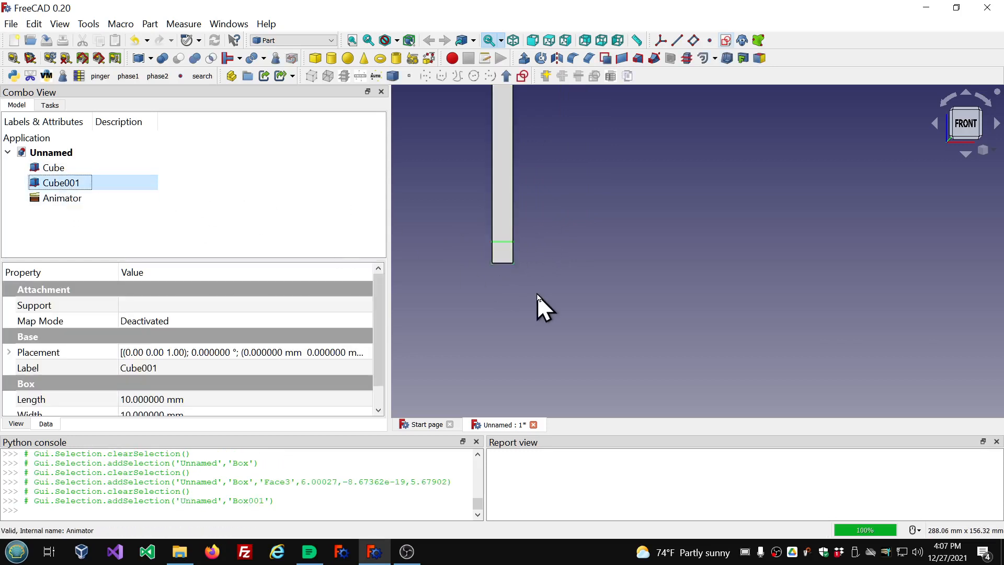
scroll(509, 290, "down", 3)
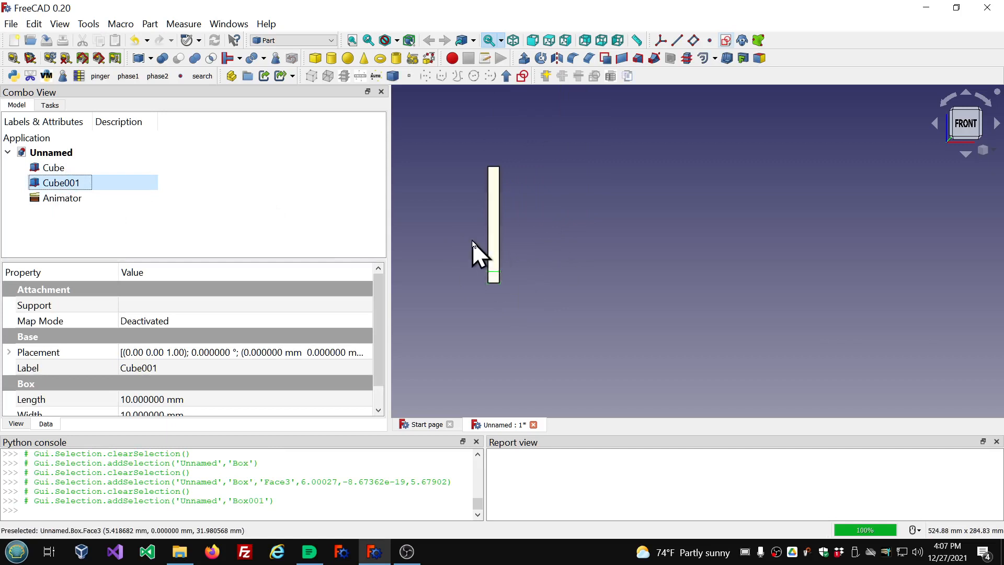
left_click(75, 204)
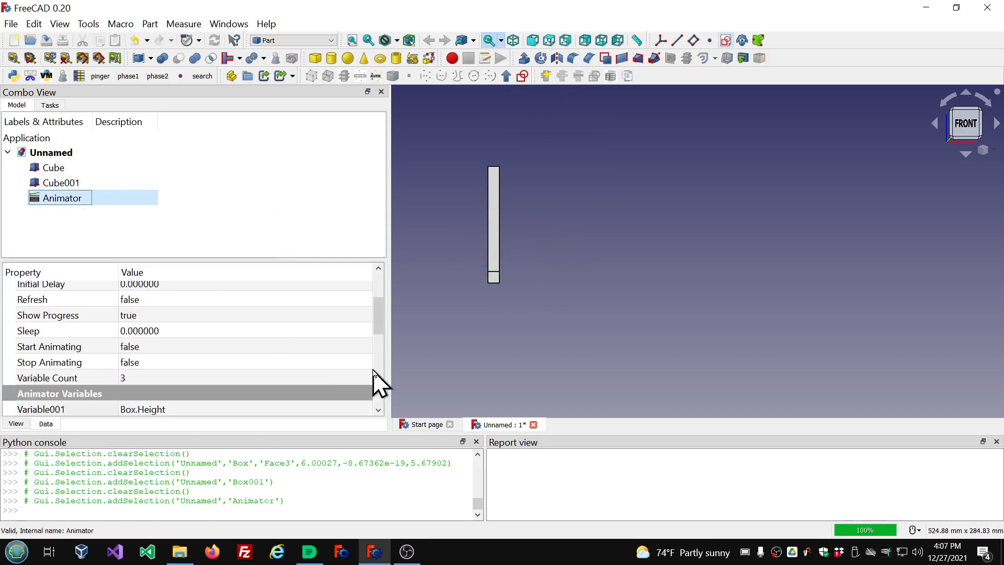
Set the Animator's Variable002 to Box001.Width.
scroll(340, 350, "down", 1)
scroll(340, 349, "down", 2)
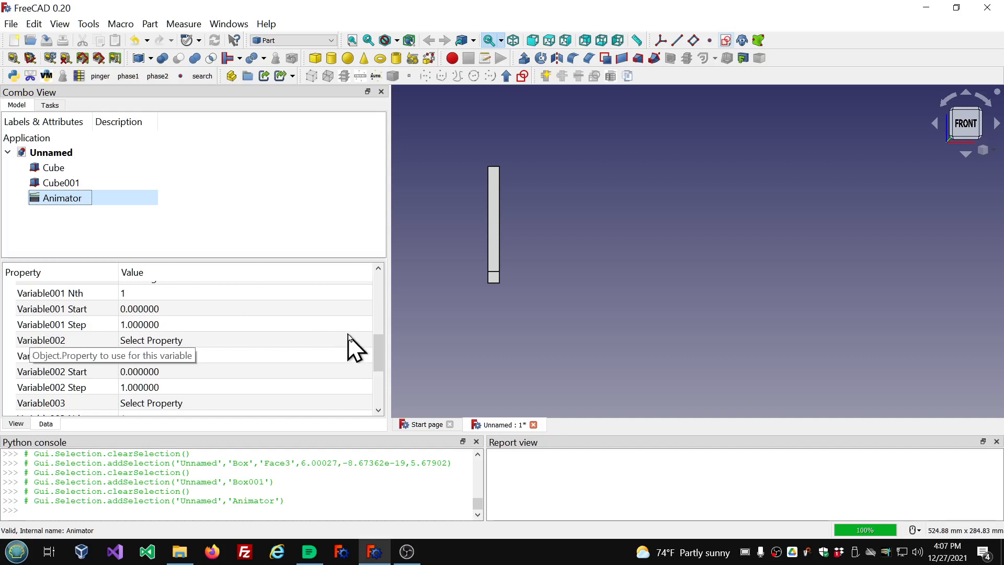
left_click(366, 341)
left_click(369, 341)
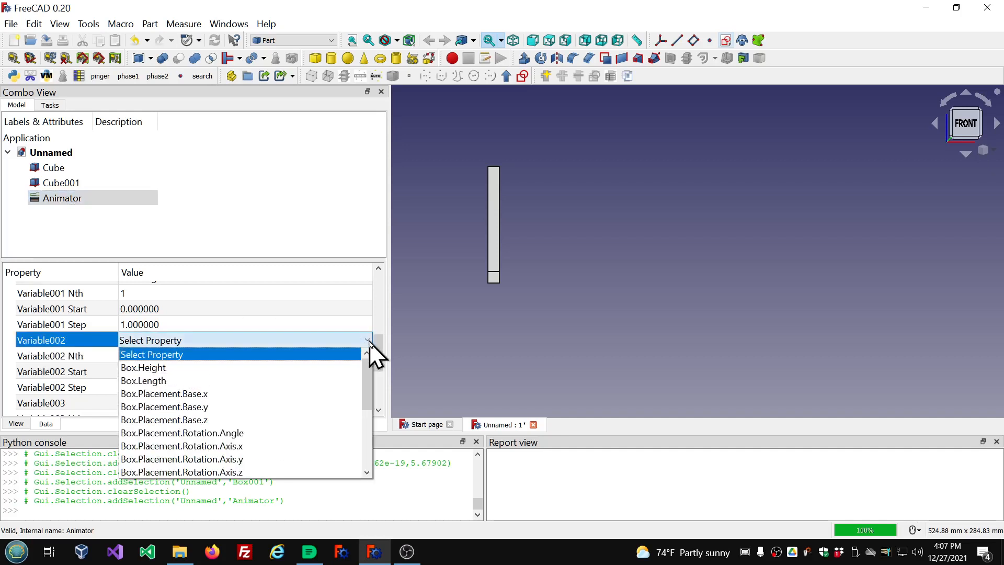
scroll(320, 382, "down", 1)
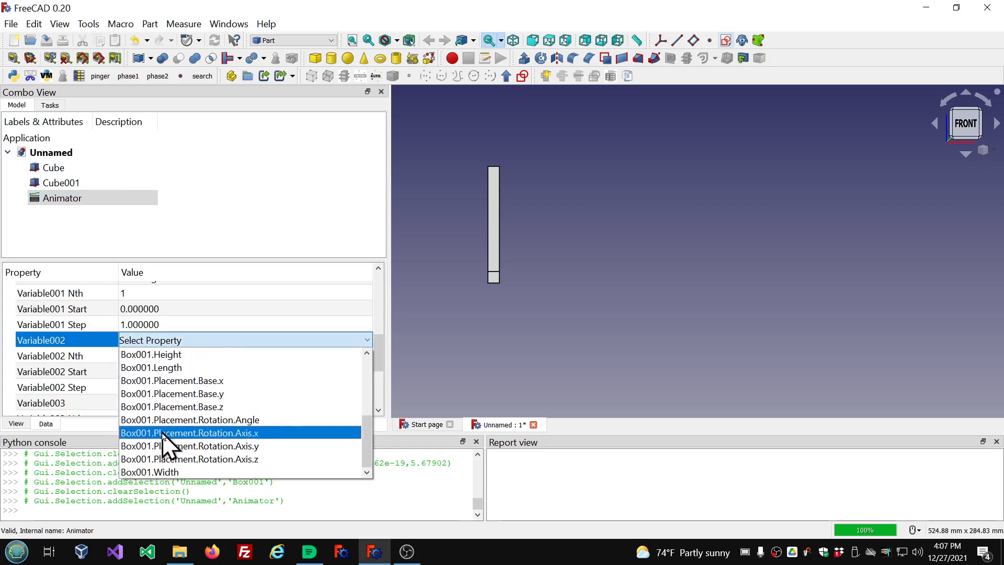
left_click(174, 471)
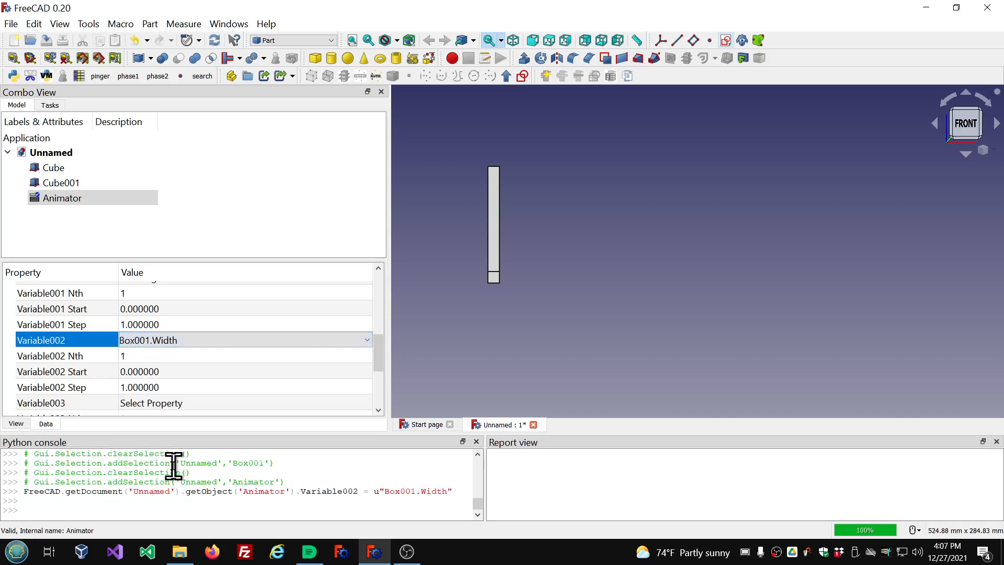
Rerun the Animator to animate Cube's height and Cube001's width together.
left_click(305, 189)
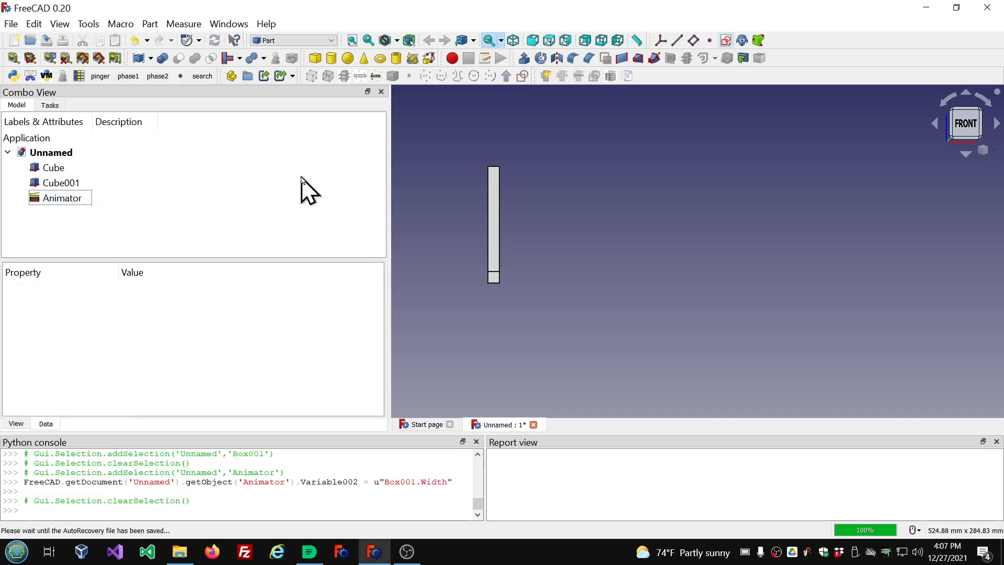
left_click(71, 200)
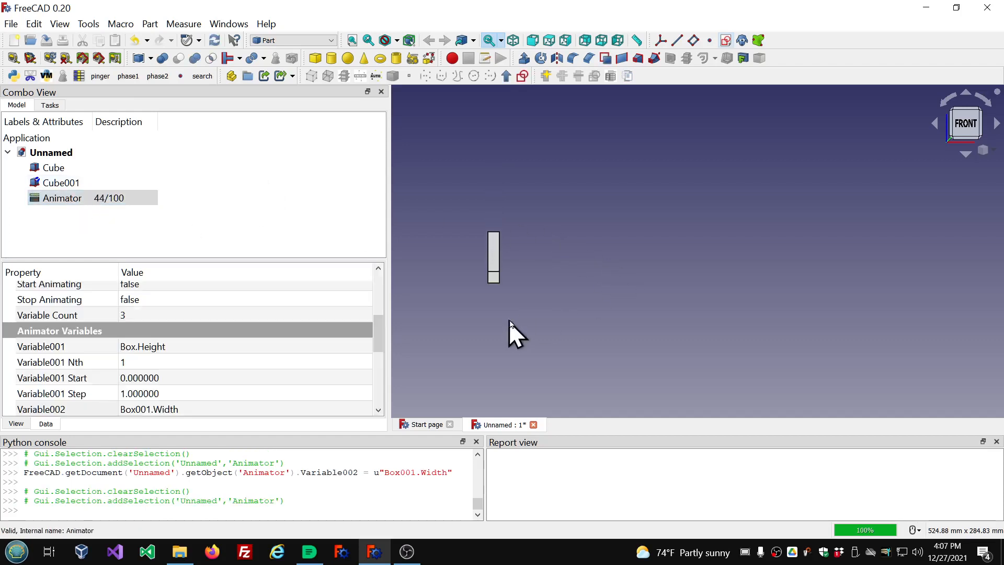
middle_click_drag(510, 334, 606, 349)
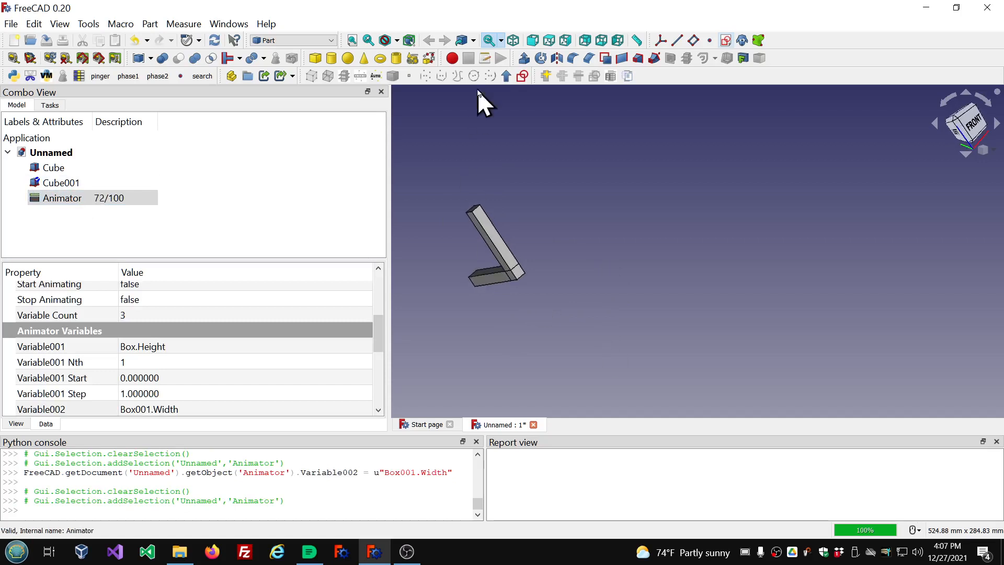
middle_click_drag(463, 129, 523, 101)
scroll(657, 213, "down", 4)
scroll(626, 265, "up", 3)
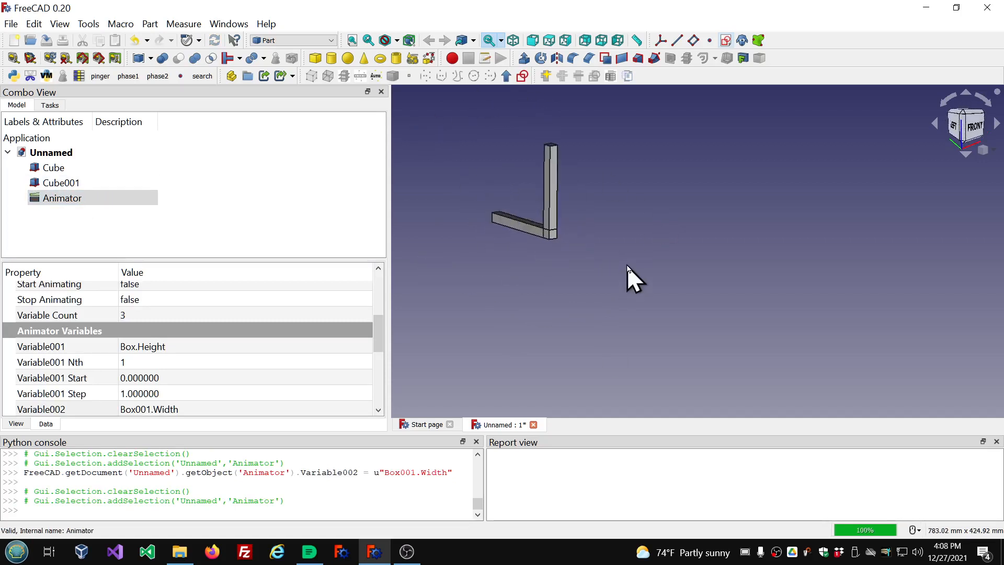
double_click(58, 202)
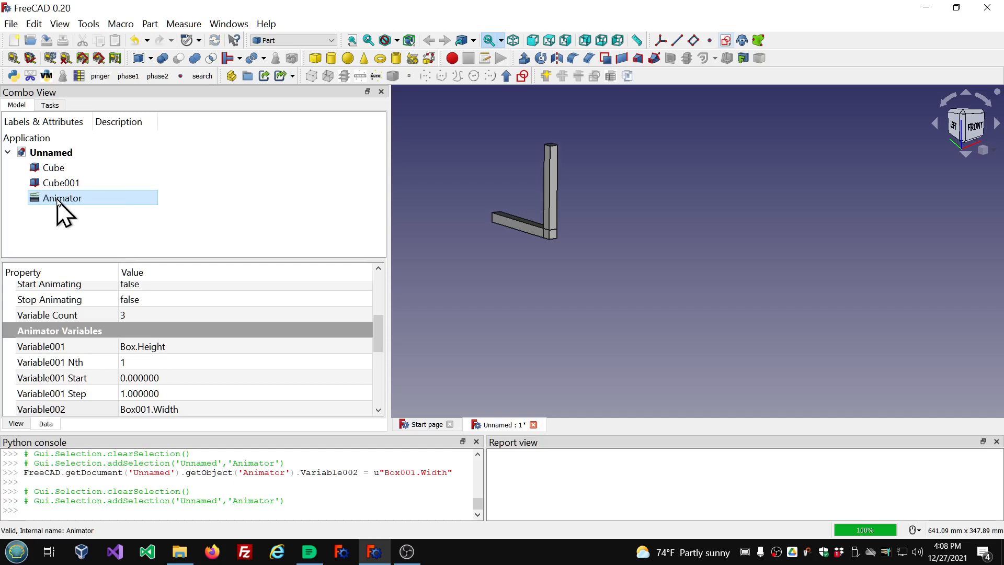
double_click(57, 199)
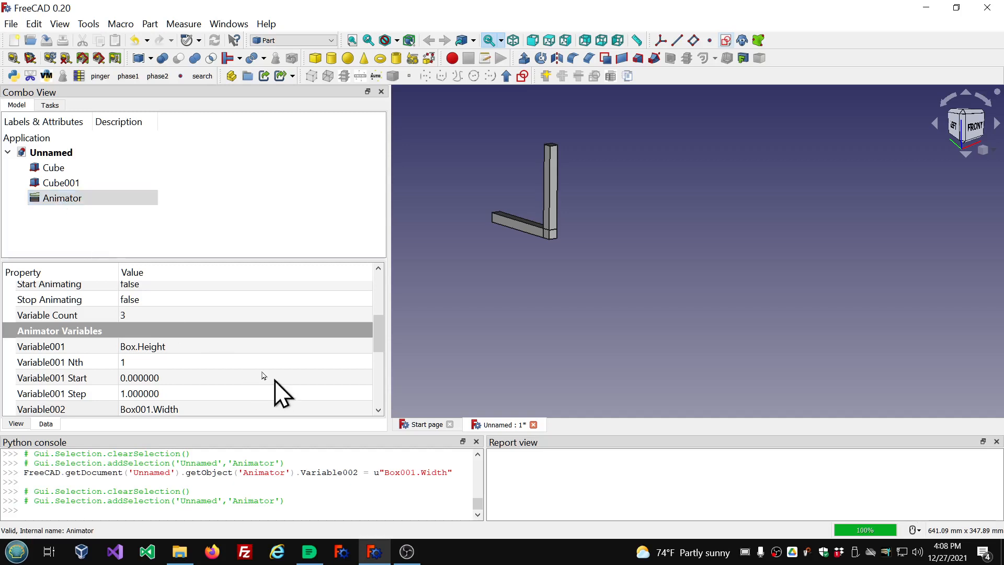
Set the Cube's Height to the formula 10.
scroll(288, 366, "up", 5)
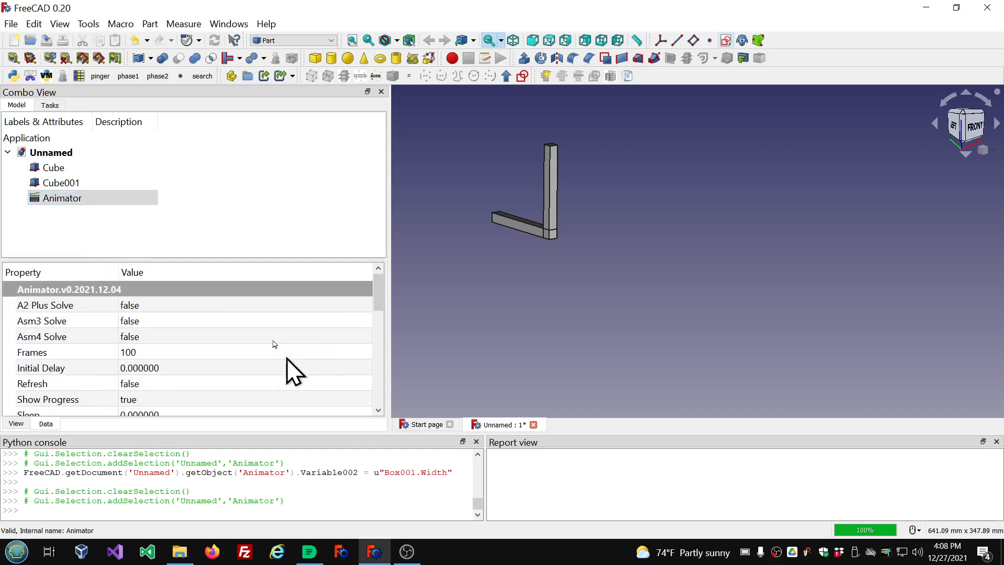
left_click(66, 169)
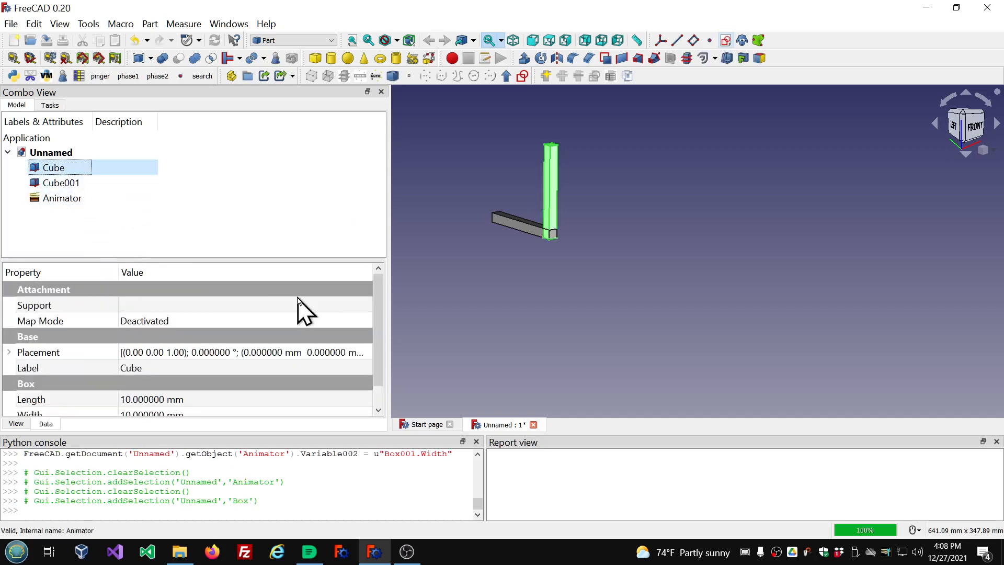
scroll(313, 356, "down", 1)
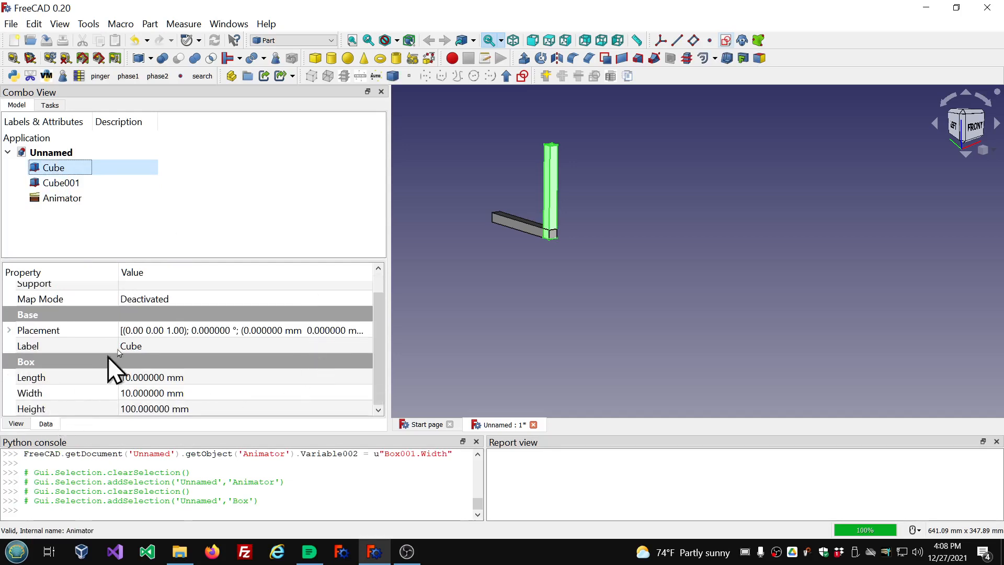
left_click(210, 409)
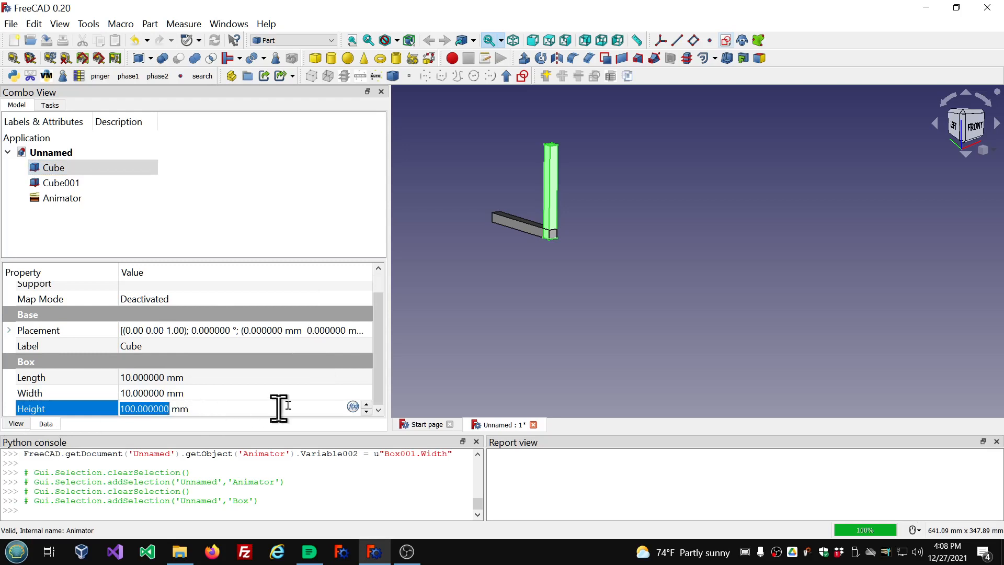
left_click(352, 408)
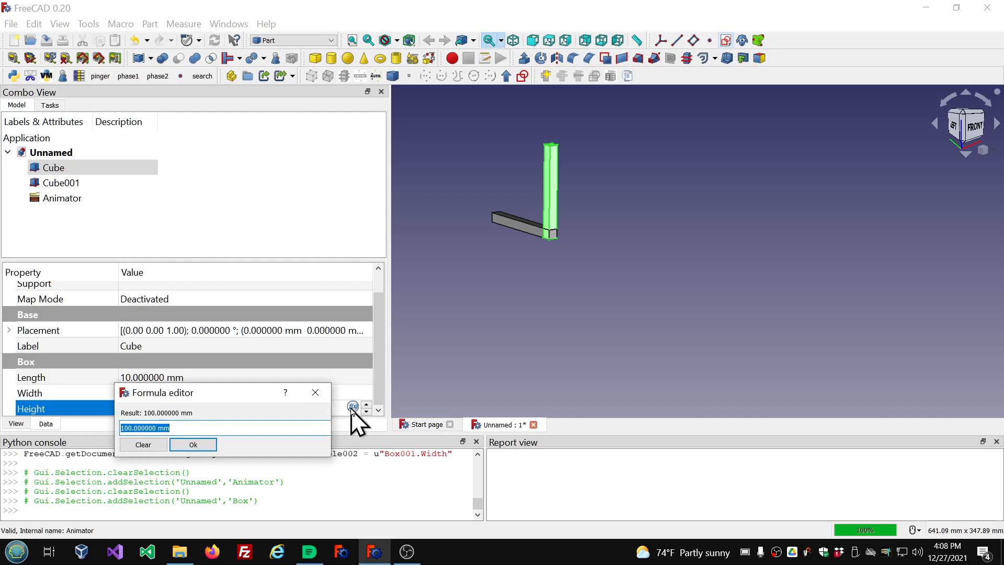
type("10")
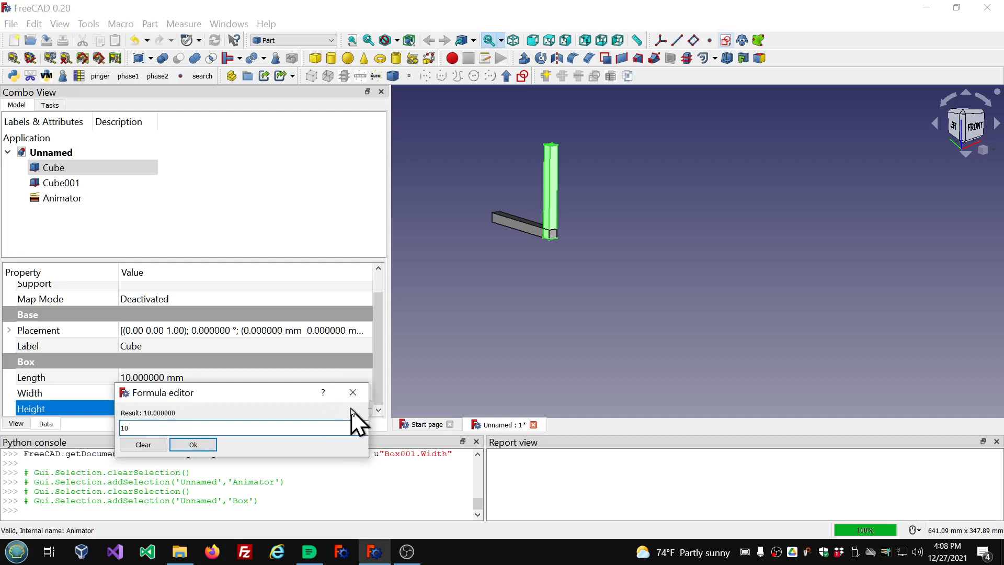
left_click(194, 445)
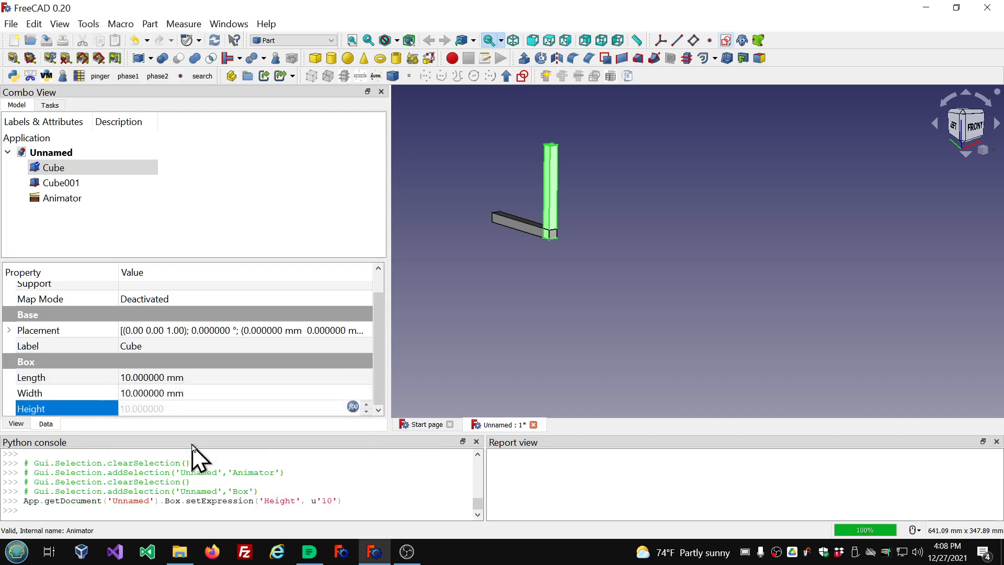
Rerun the Animator to replay the cube animation.
left_click(221, 169)
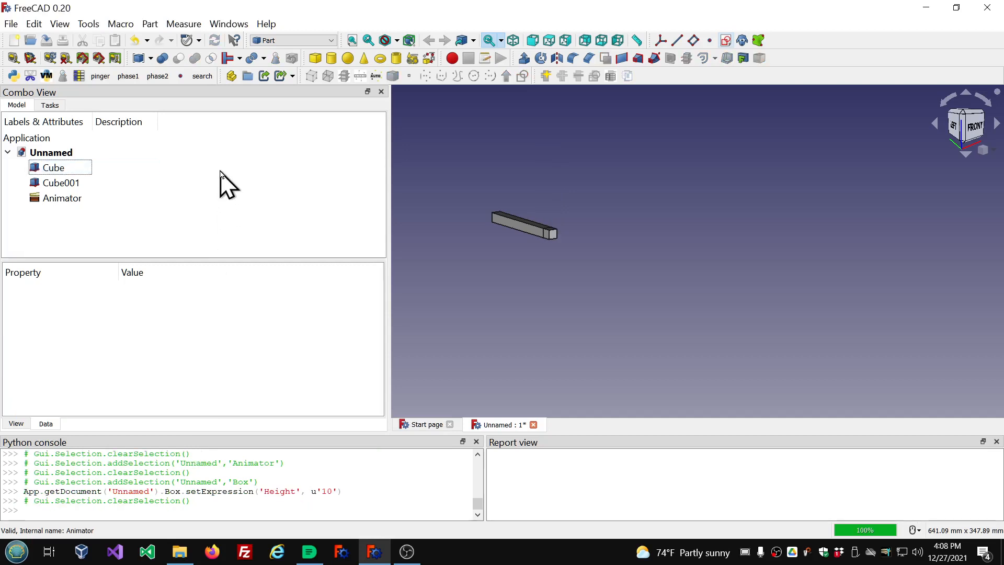
left_click(58, 169)
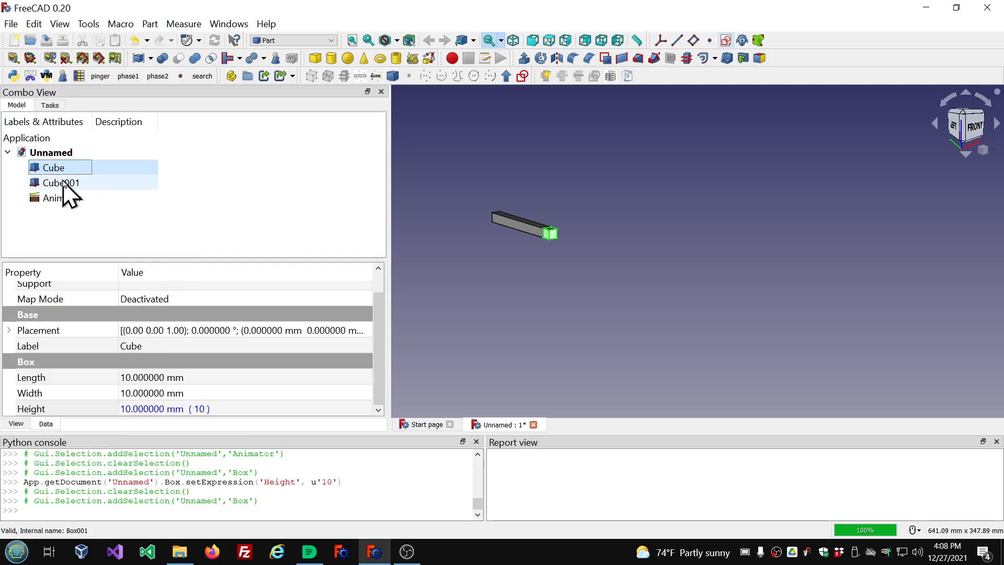
left_click(138, 228)
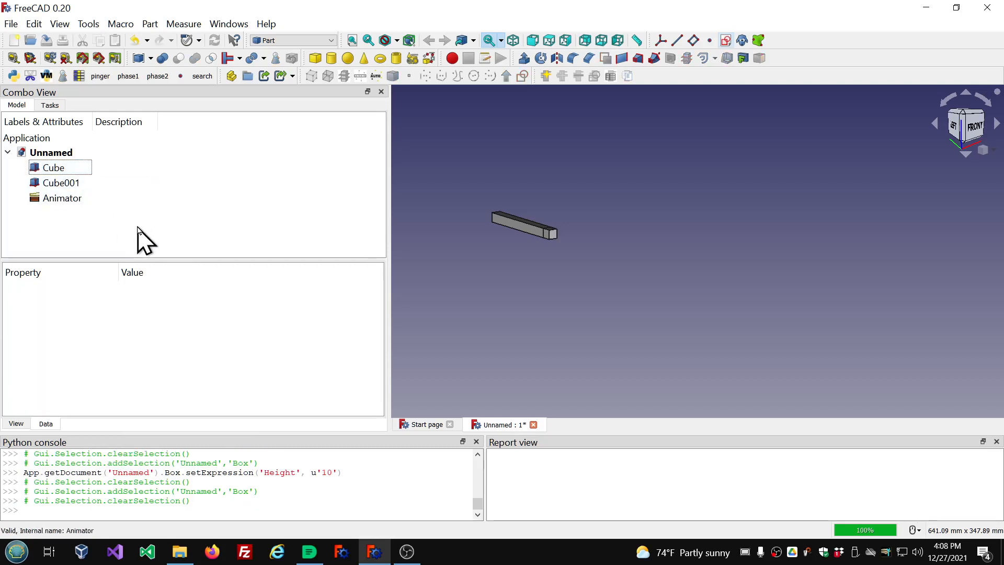
double_click(70, 200)
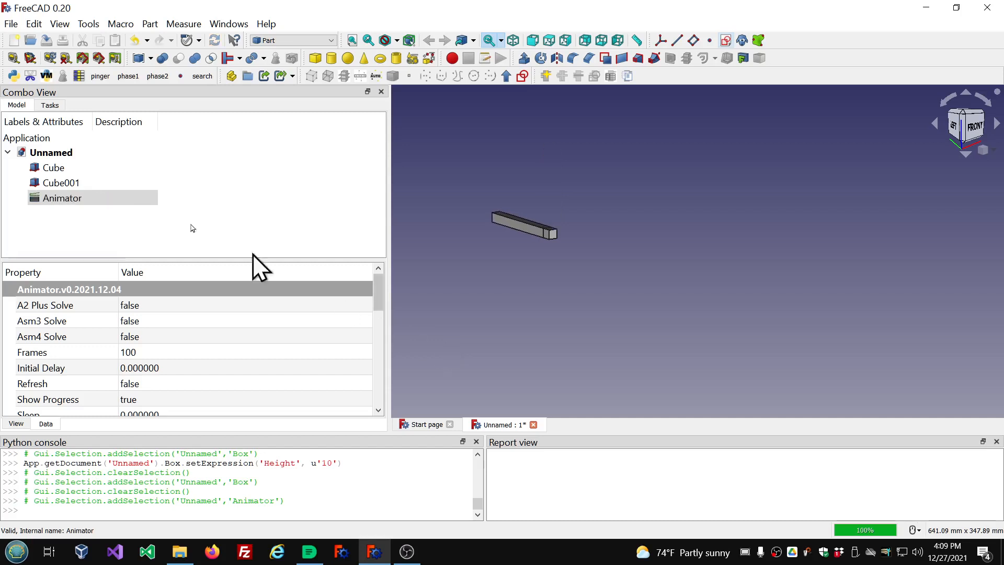
double_click(79, 201)
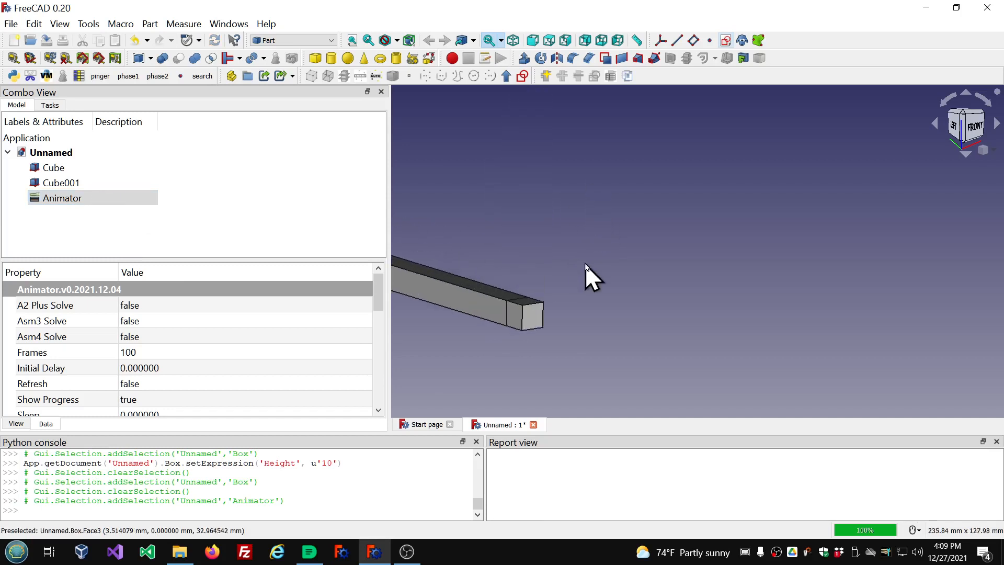
middle_click_drag(585, 264, 638, 271)
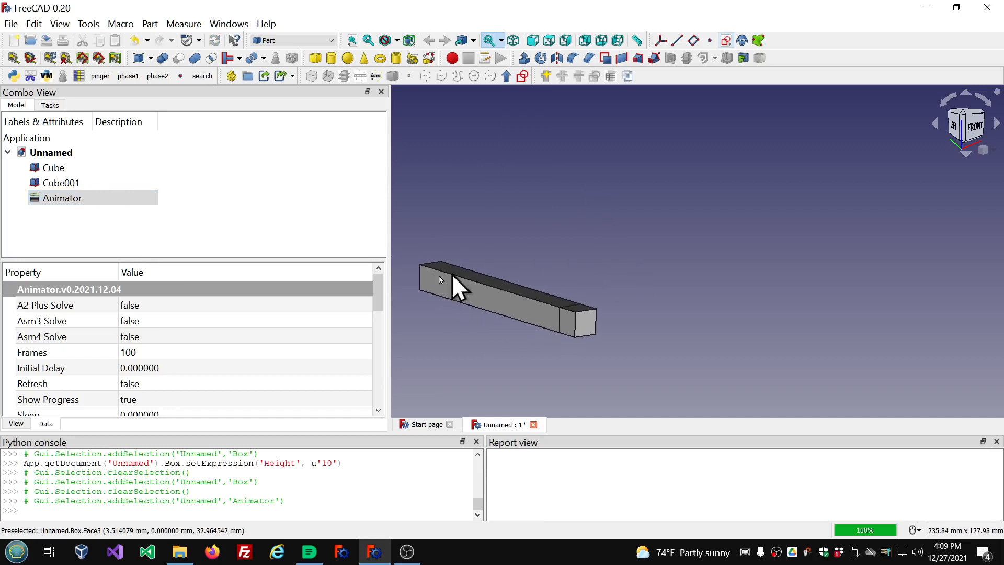
left_click(72, 200)
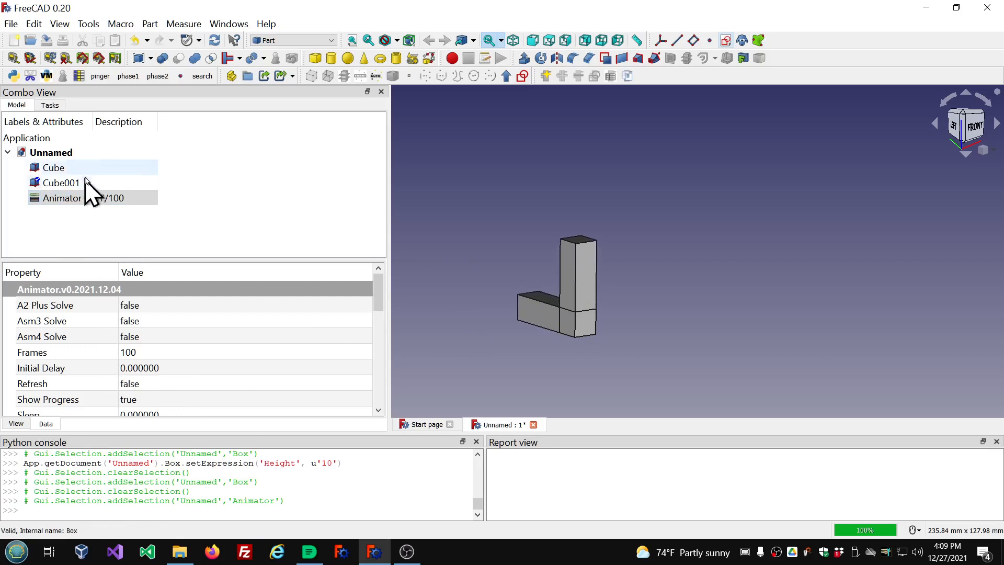
Inspect the properties of Cube, Cube001 and the Animator in turn.
left_click(85, 180)
left_click(81, 168)
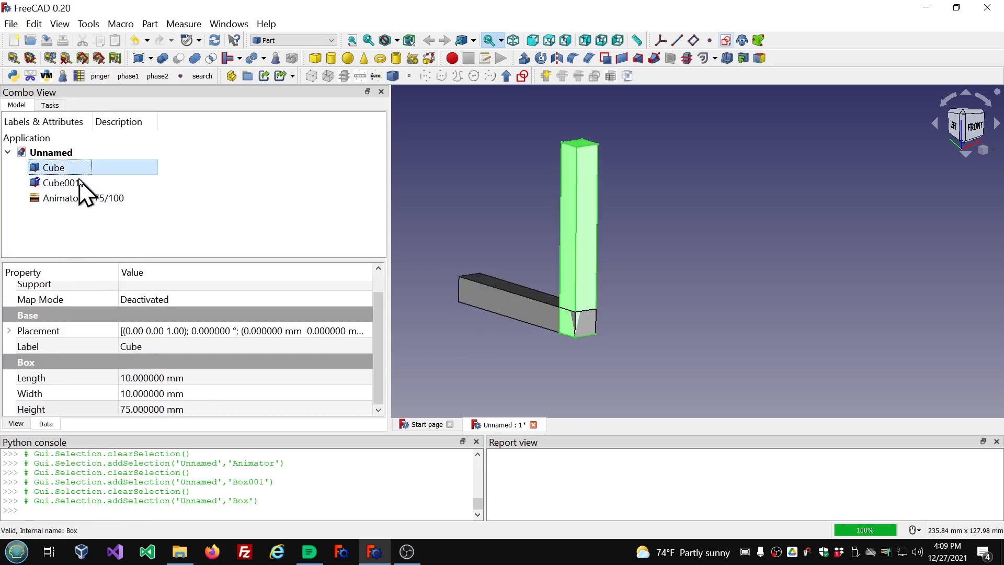
left_click(79, 182)
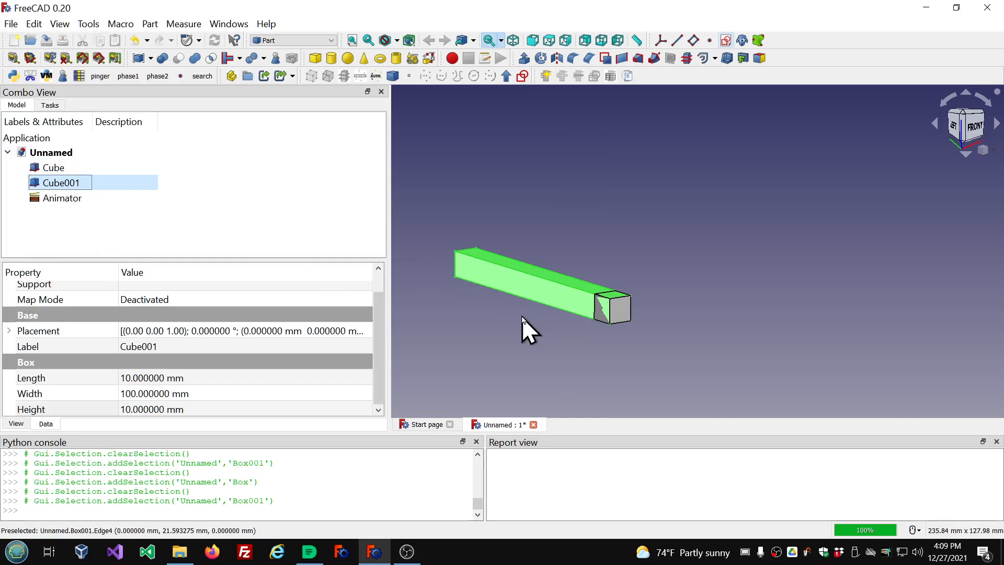
left_click(73, 198)
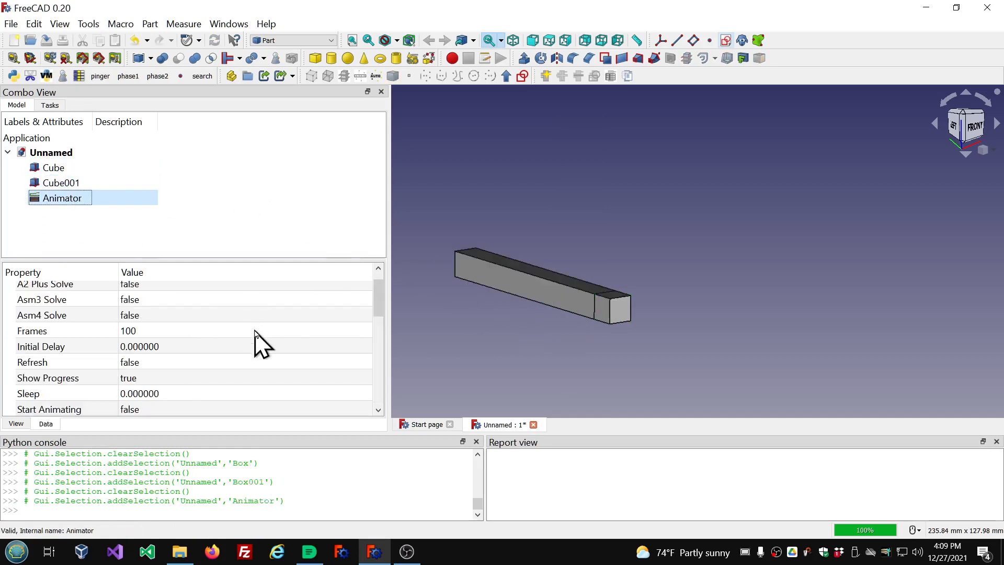
left_click(58, 184)
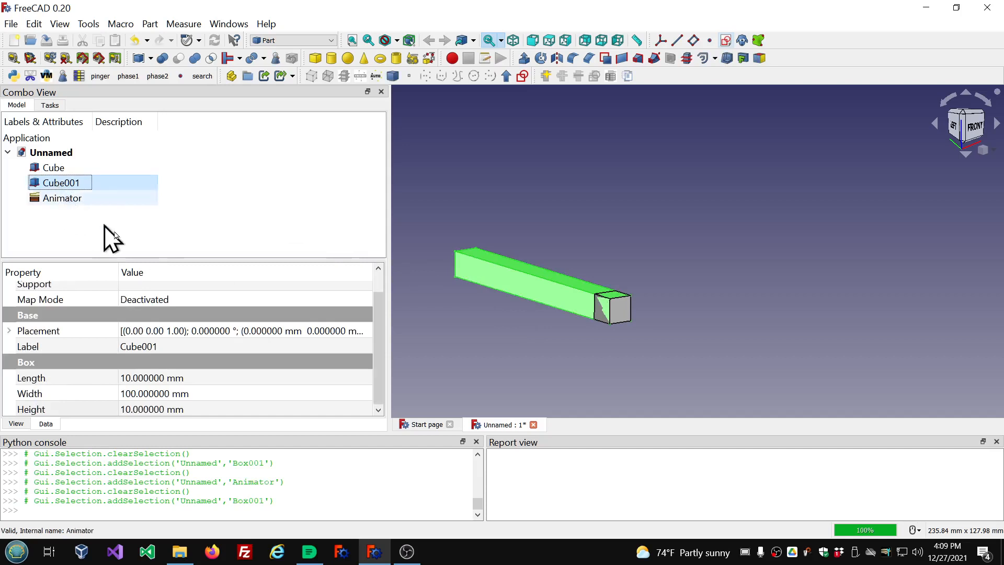
left_click(239, 394)
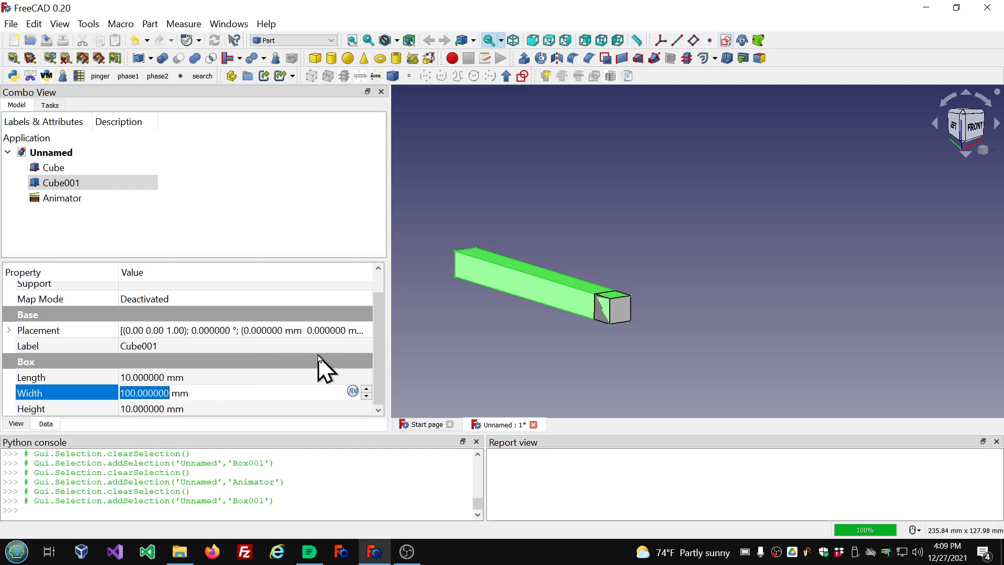
scroll(318, 356, "up", 1)
scroll(318, 356, "down", 1)
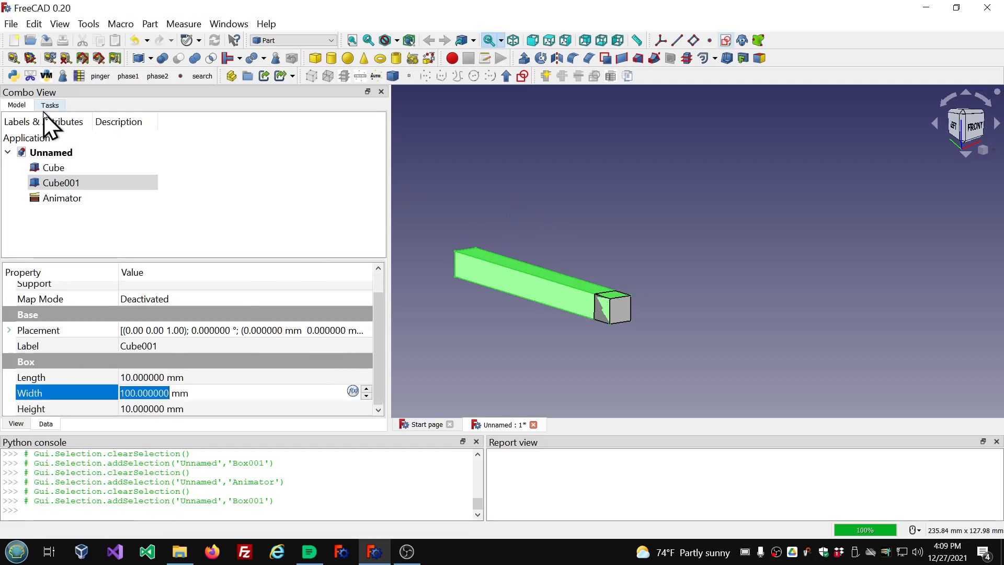
Set the Cube's Placement Position x to the formula 0.
left_click(54, 203)
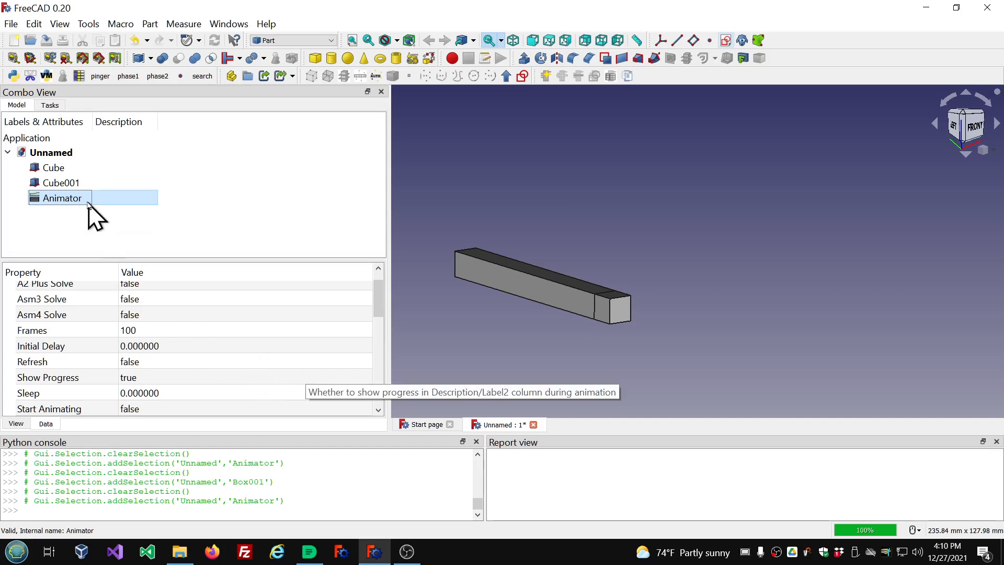
left_click(70, 171)
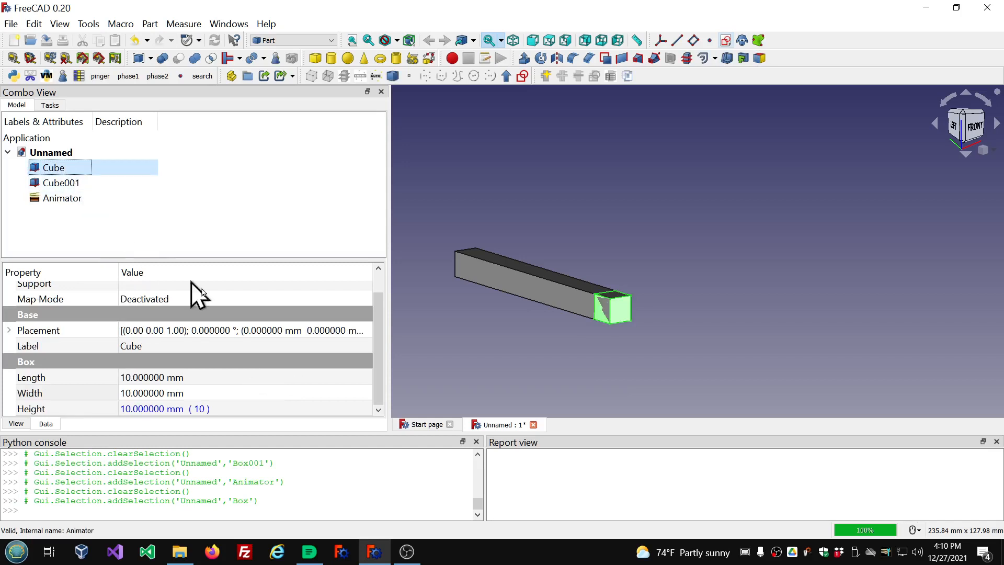
left_click(8, 331)
scroll(225, 330, "down", 1)
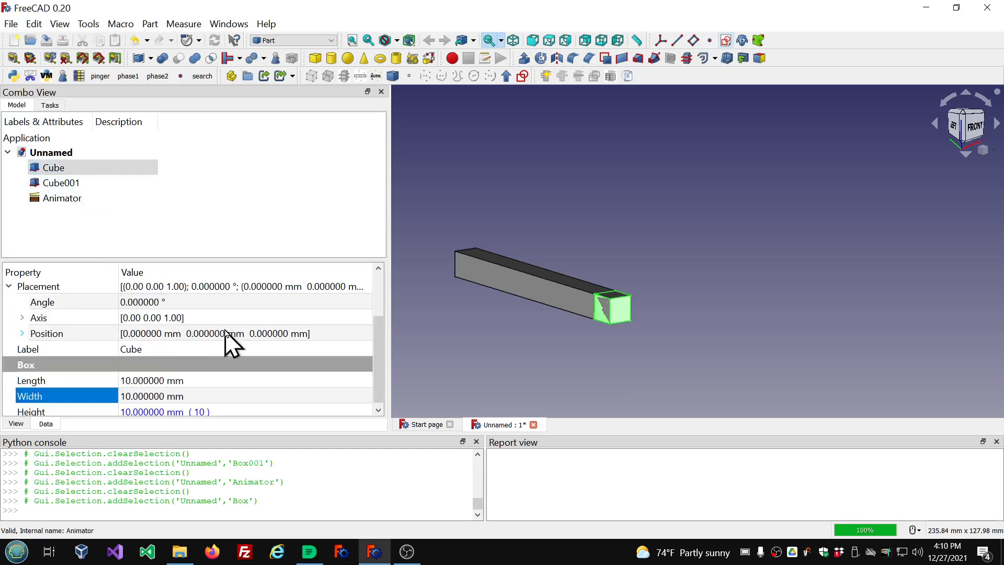
left_click(22, 334)
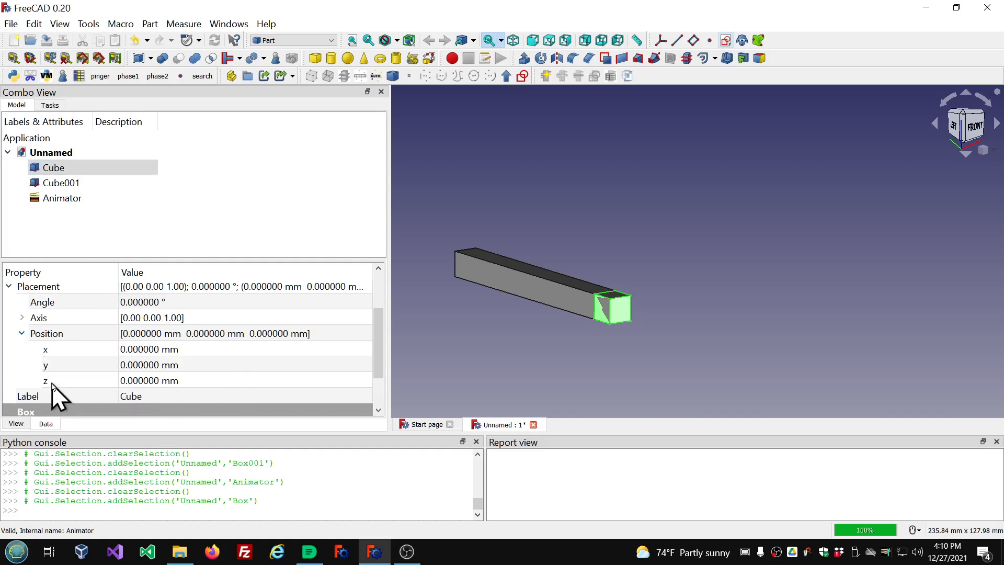
left_click(204, 349)
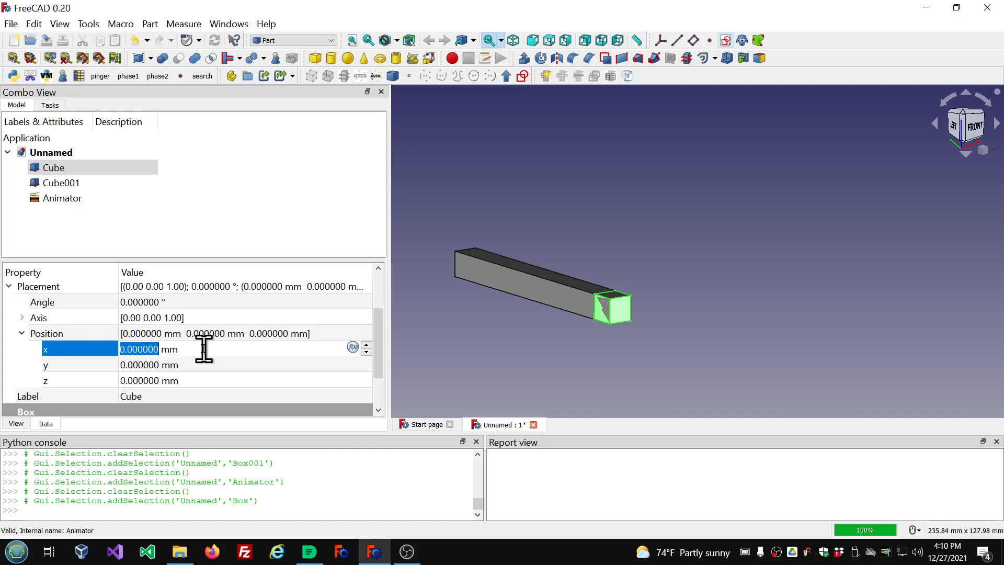
key("equal")
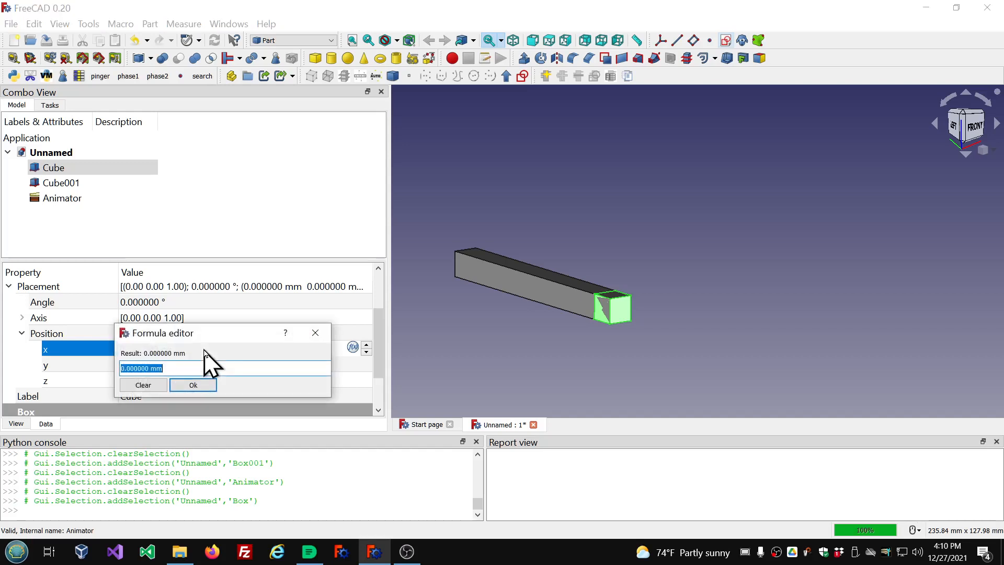
type("0")
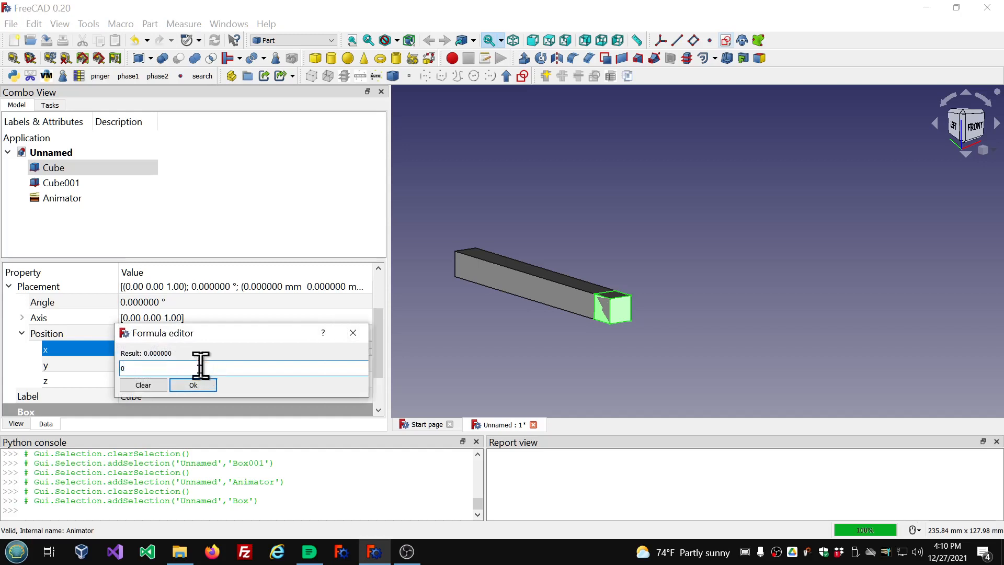
left_click(198, 385)
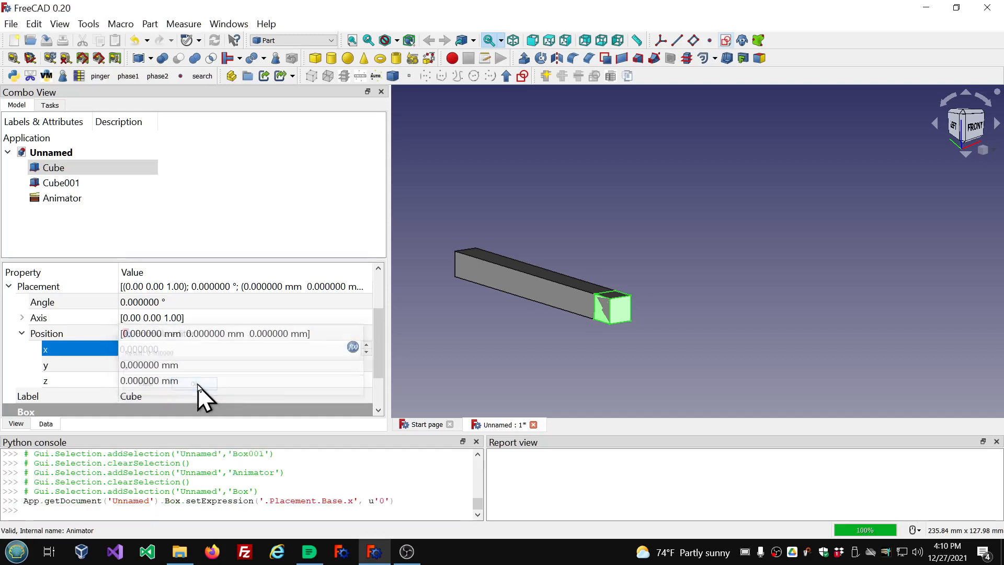
left_click(237, 385)
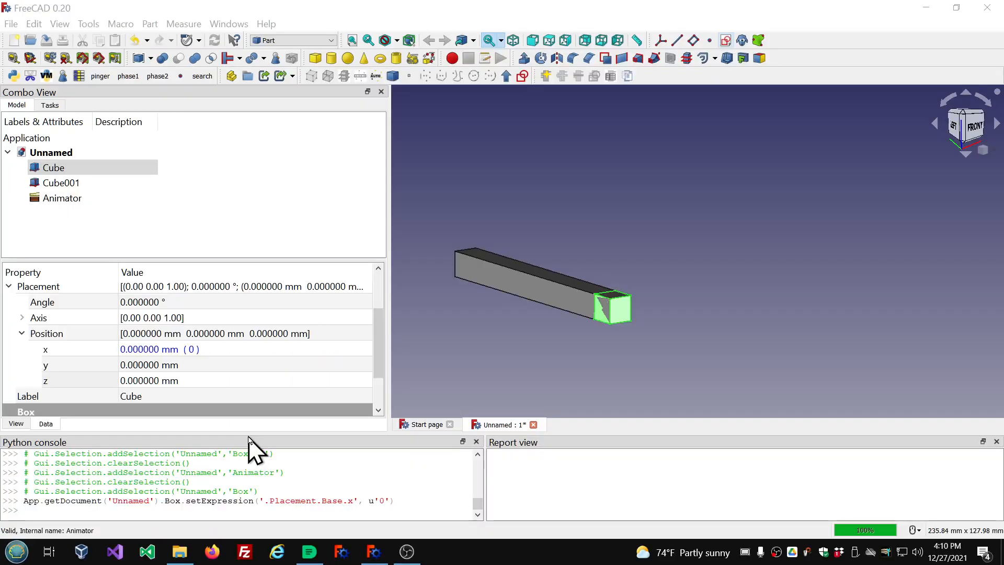
Collapse the Cube's Placement and review the Animator's variable properties.
left_click(44, 171)
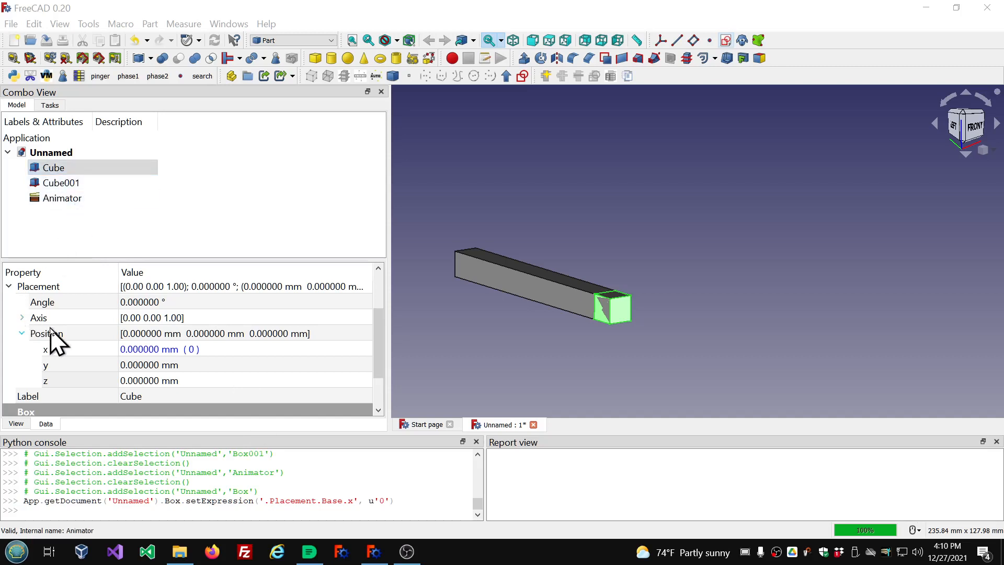
left_click(10, 286)
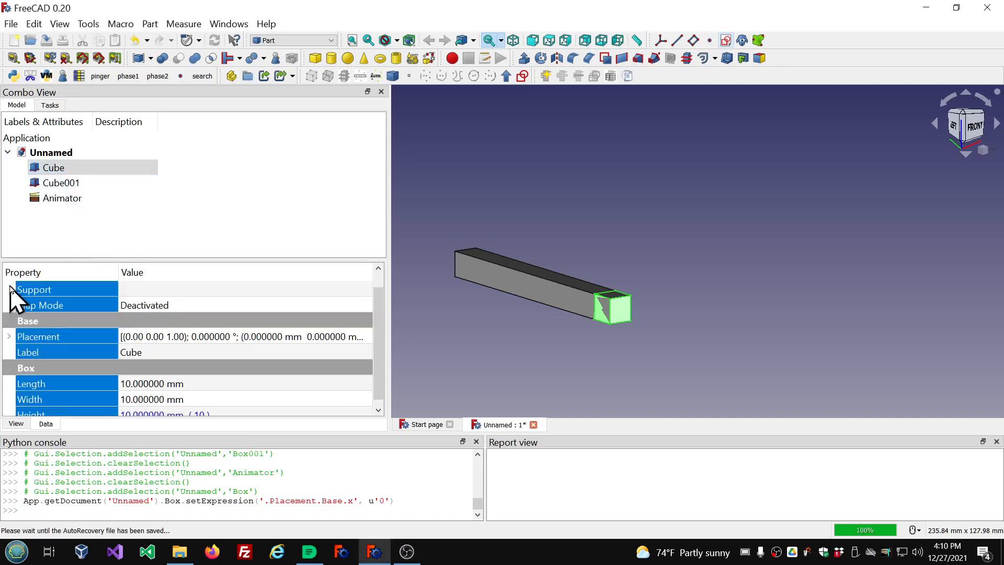
left_click(89, 201)
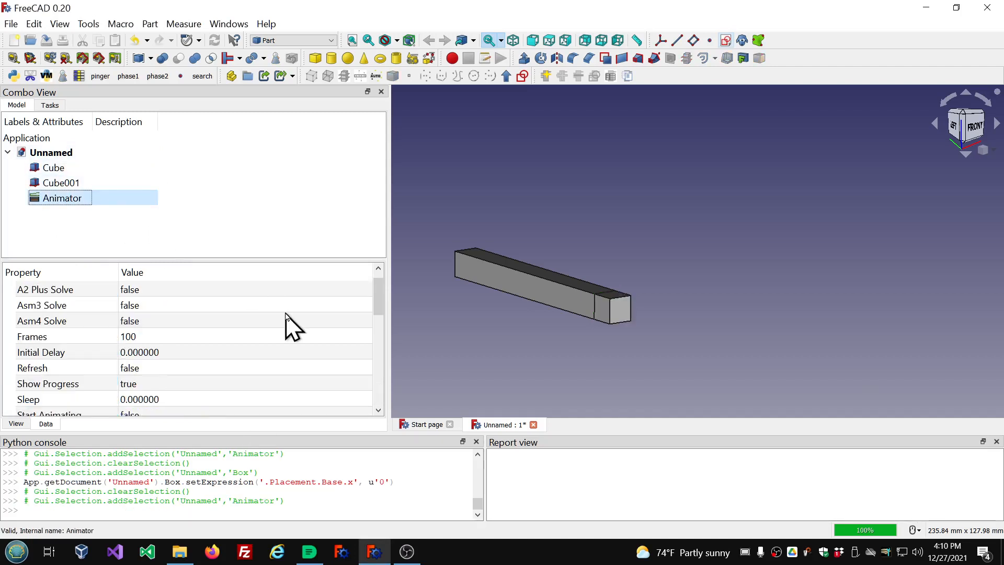
scroll(292, 322, "down", 4)
scroll(318, 321, "down", 1)
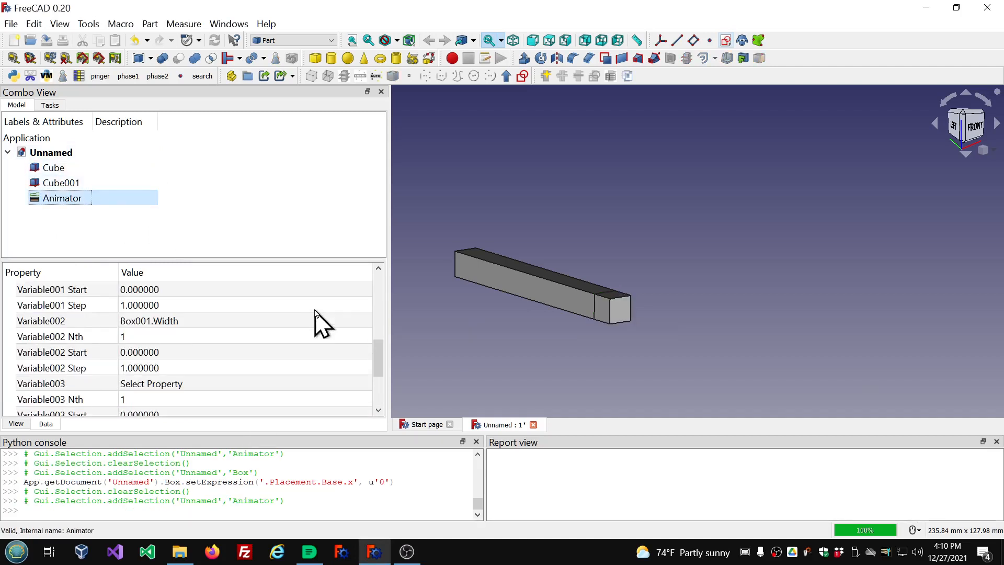
scroll(318, 322, "down", 1)
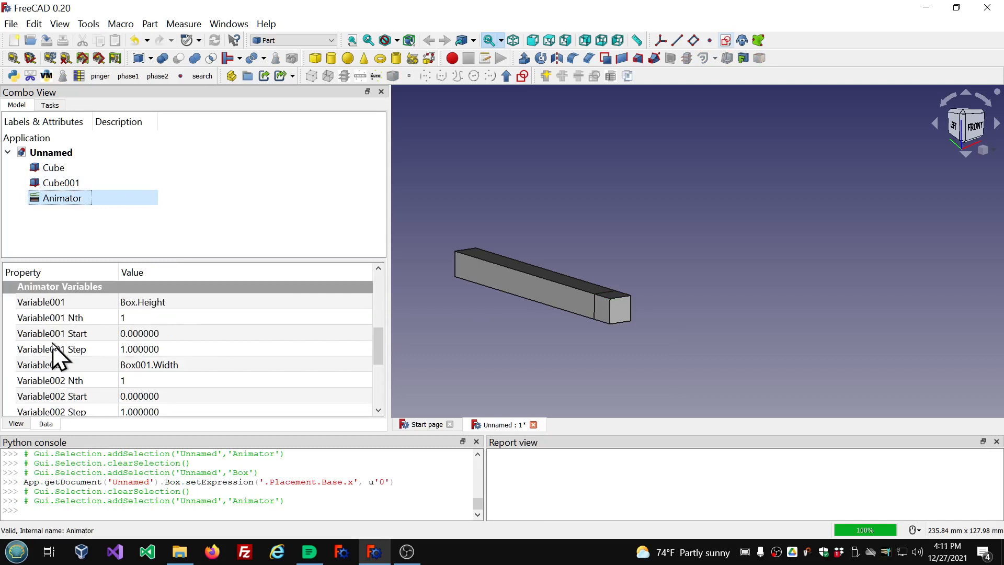
scroll(141, 373, "down", 1)
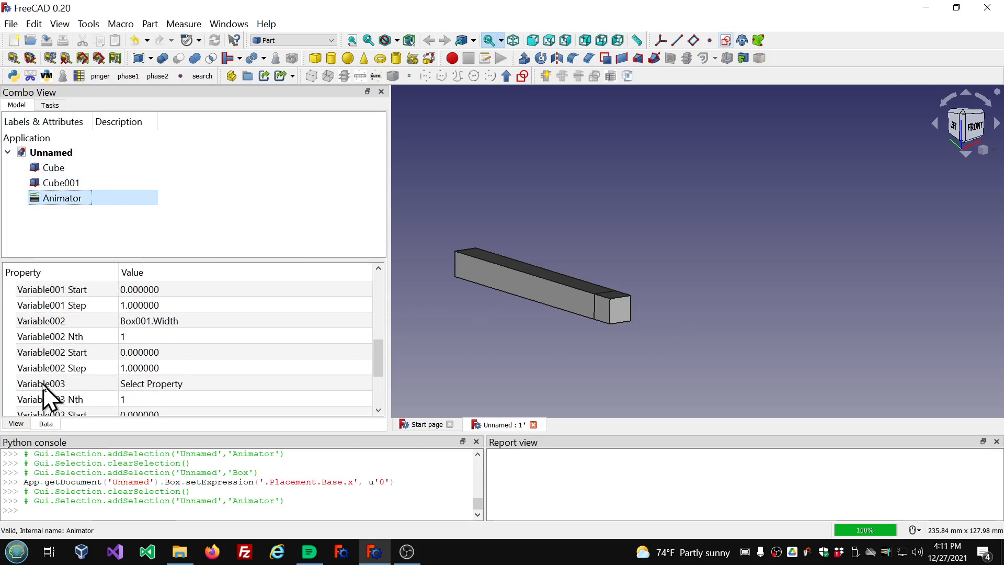
Set the Animator's Variable003 property to Box.Placement.Base.x.
left_click(305, 385)
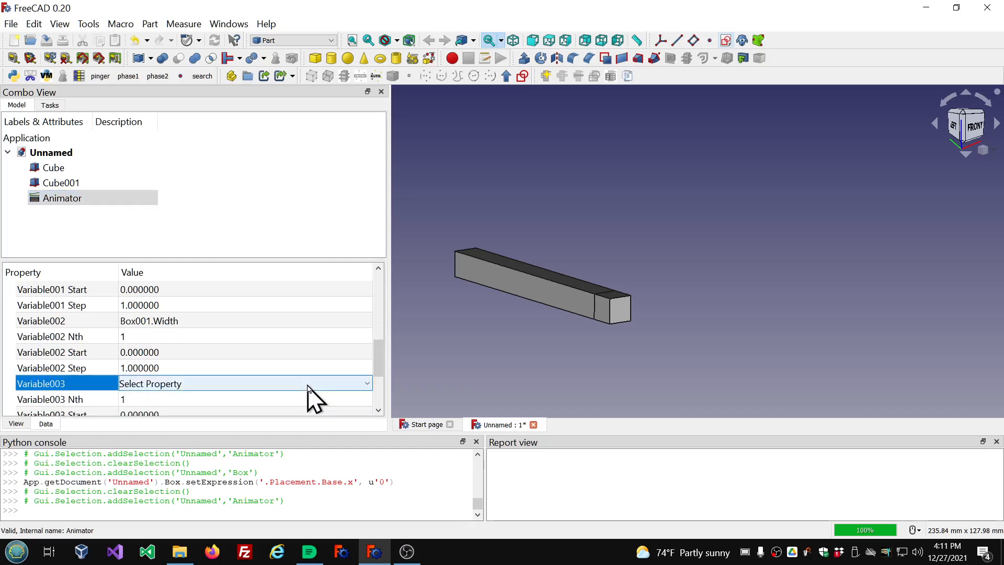
left_click(368, 385)
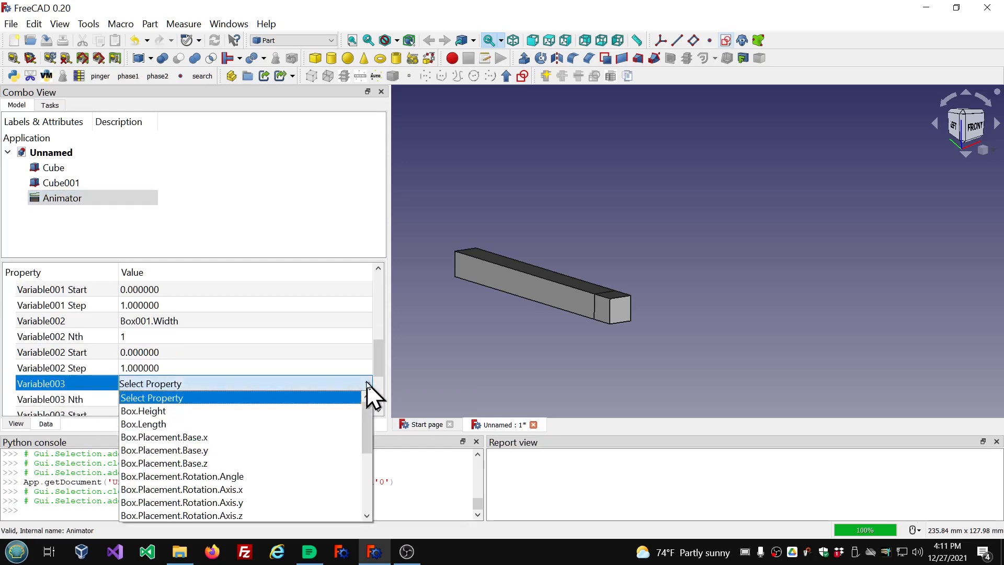
left_click(231, 438)
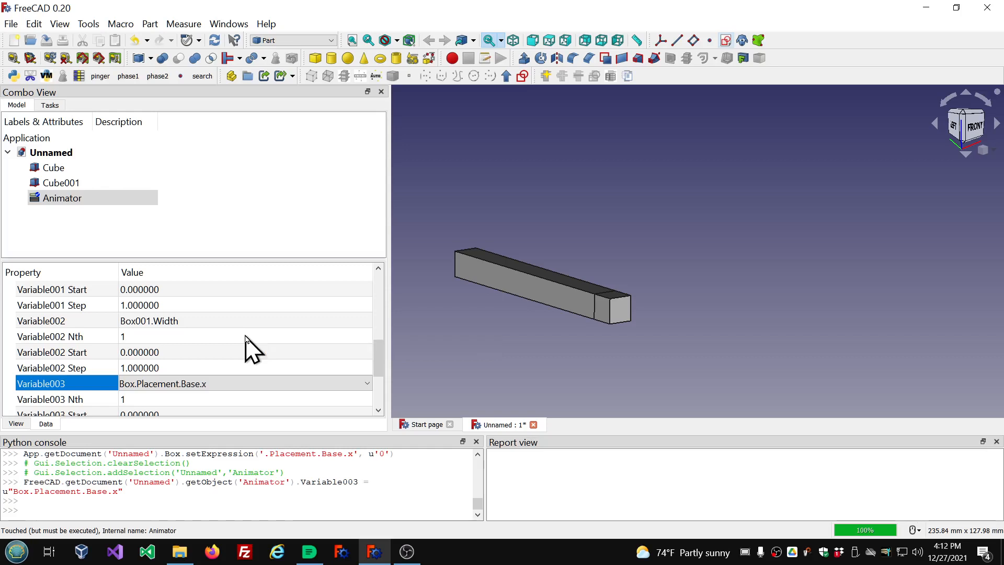
left_click(293, 204)
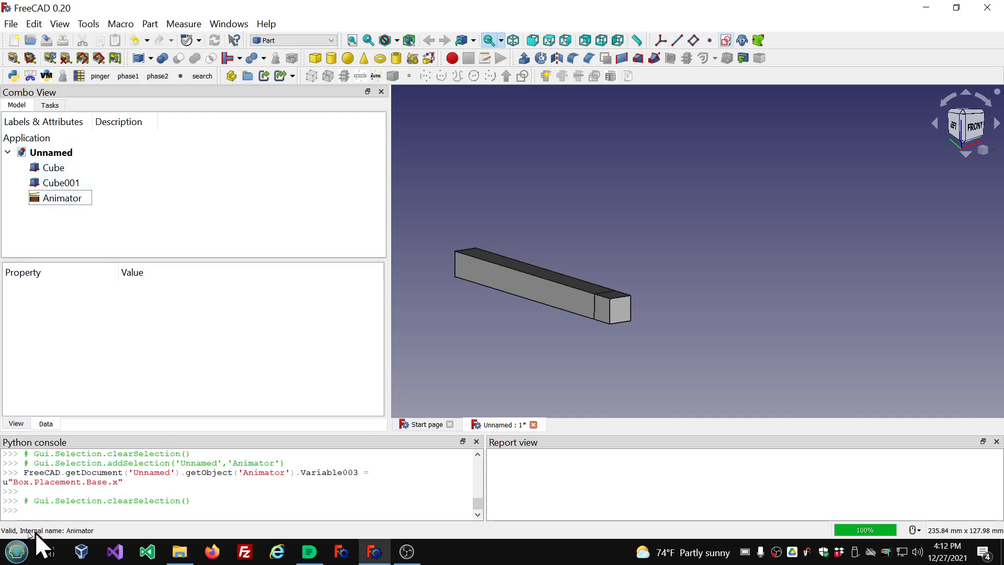
Send the Cube object to the Python console and query obj.Name.
left_click(73, 173)
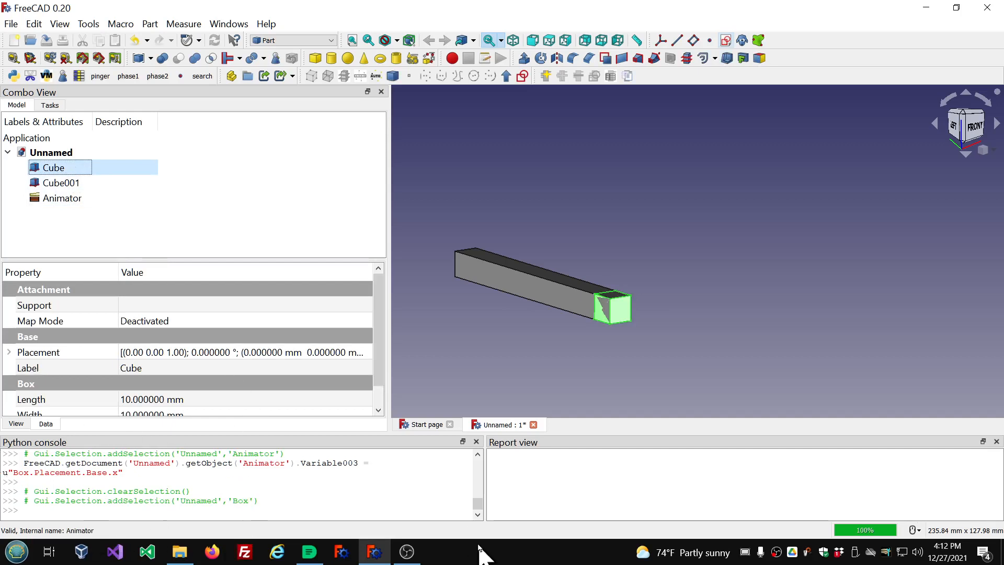
left_click(746, 553)
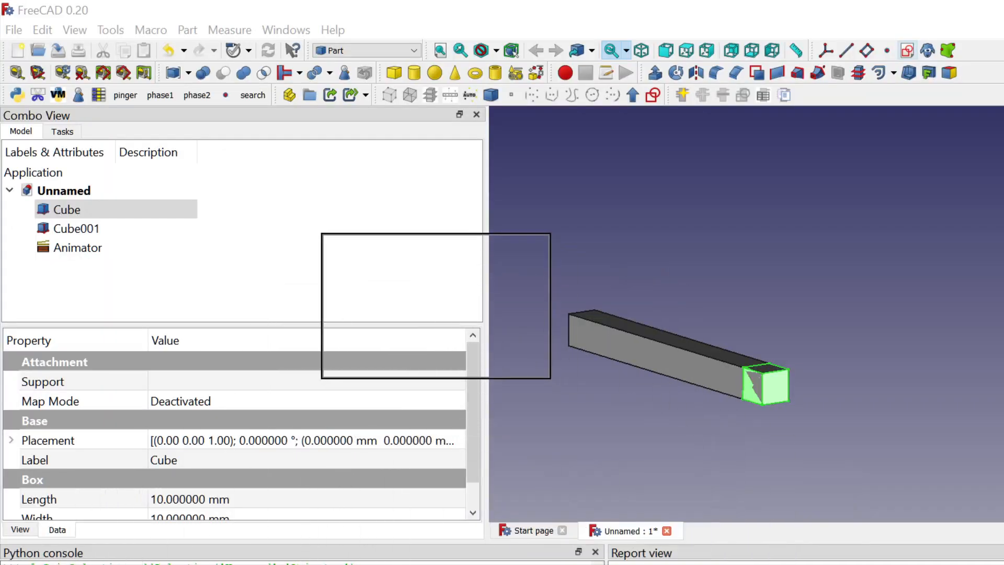
left_click(437, 308)
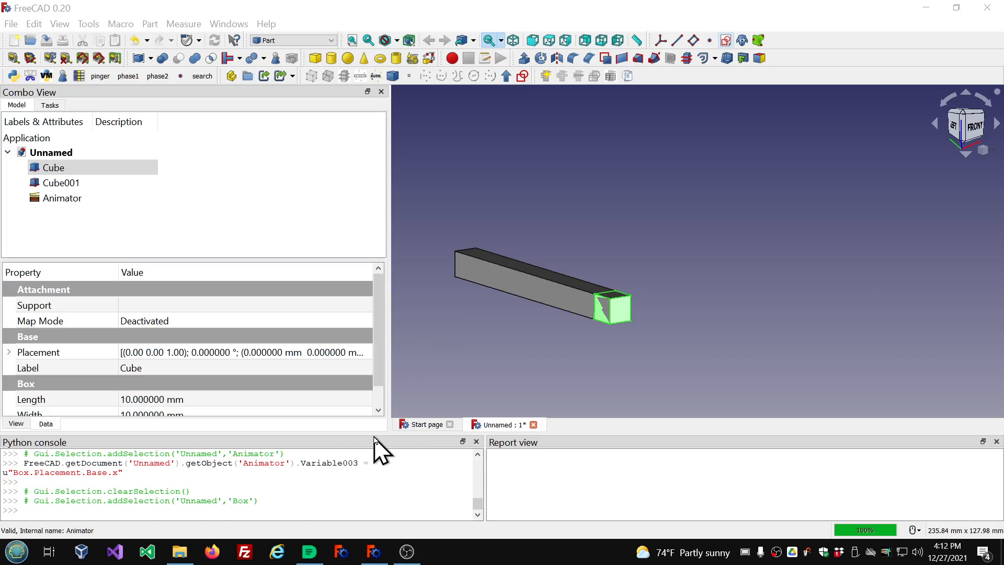
left_click_drag(372, 433, 372, 245)
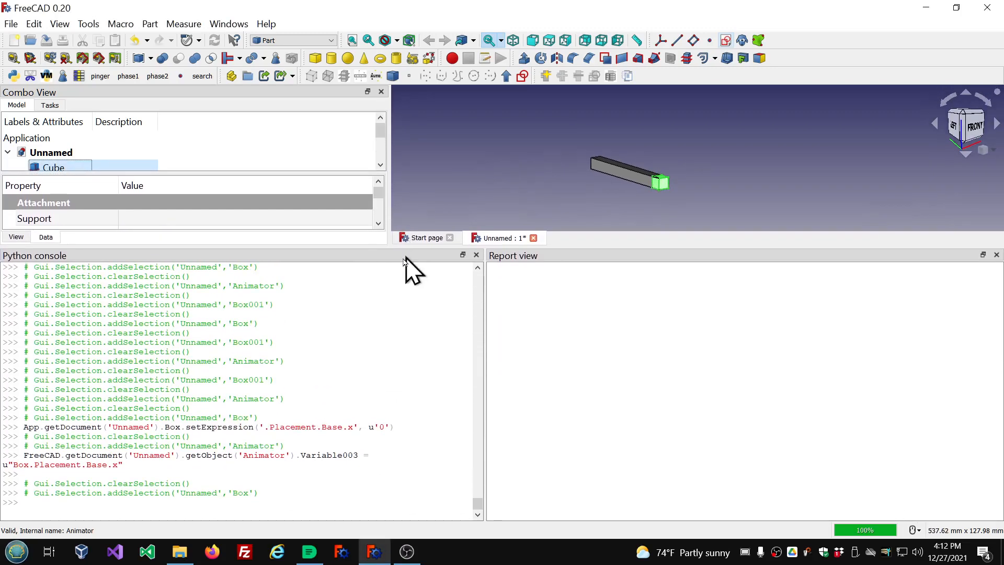
left_click(746, 552)
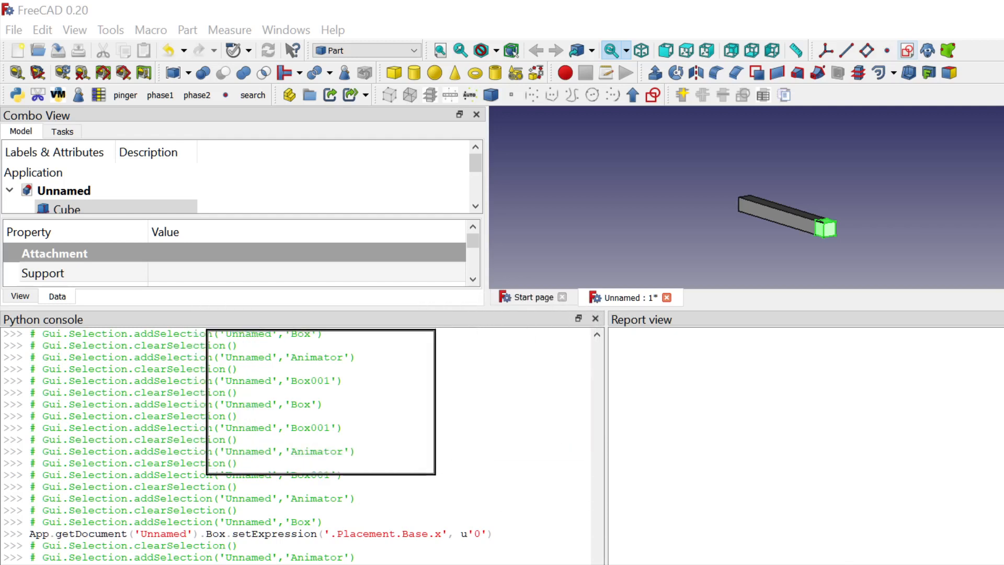
scroll(321, 402, "up", 3)
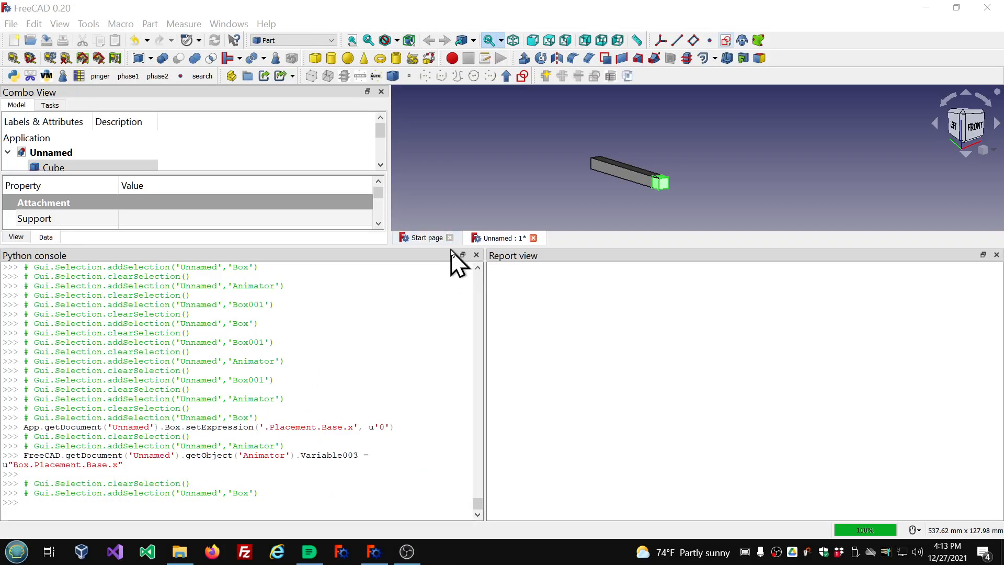
left_click_drag(450, 249, 454, 397)
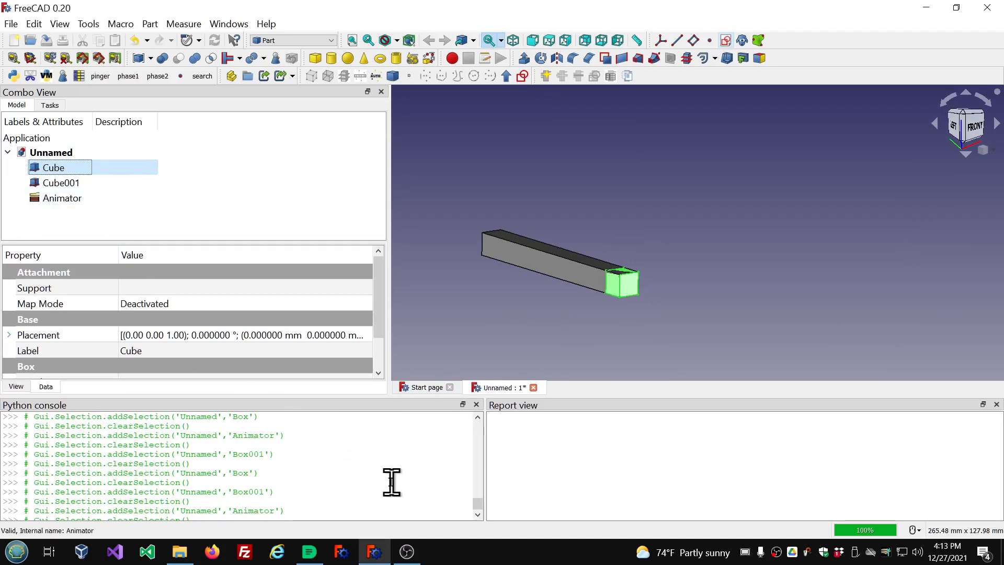
key("ctrl+shift+p")
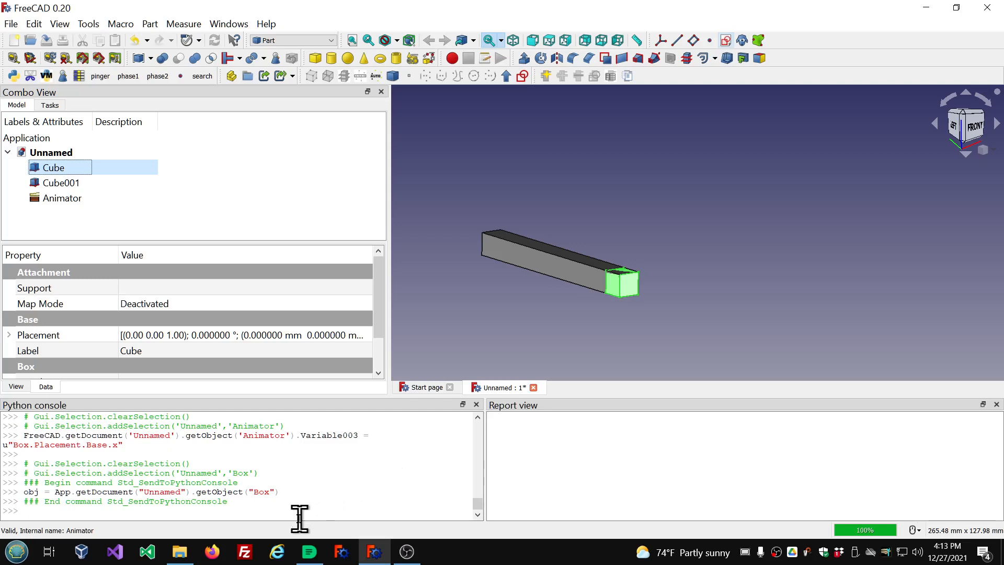
left_click(282, 506)
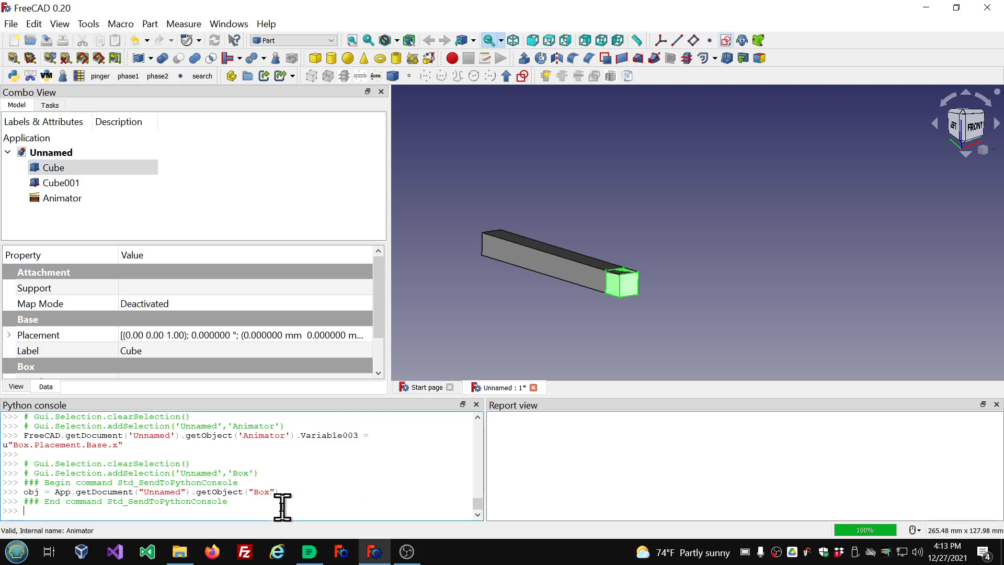
type("obj.Name")
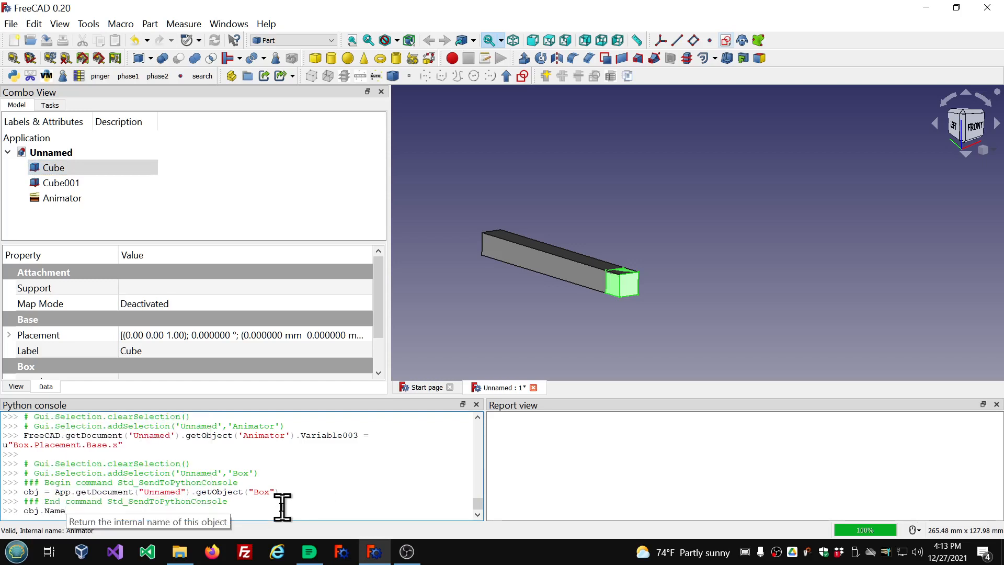
key("Return")
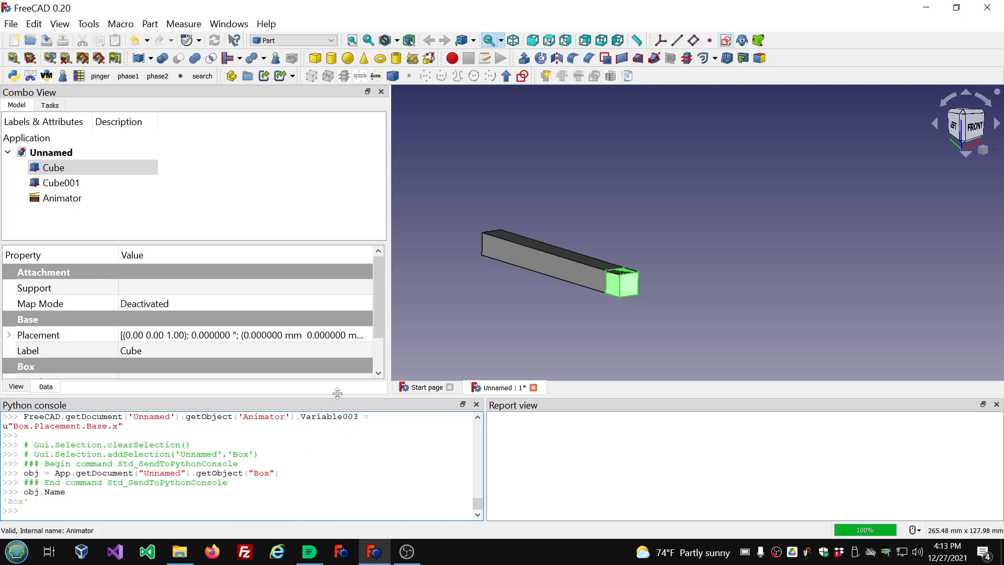
left_click_drag(338, 399, 338, 350)
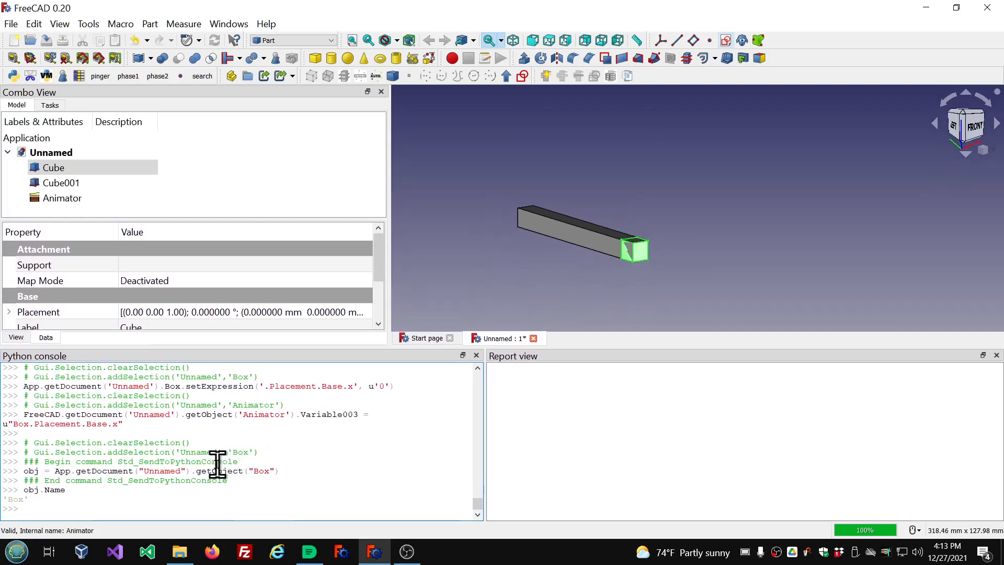
key("Return")
key("Return")
key("Return")
key("Return")
key("Return")
key("Return")
key("Return")
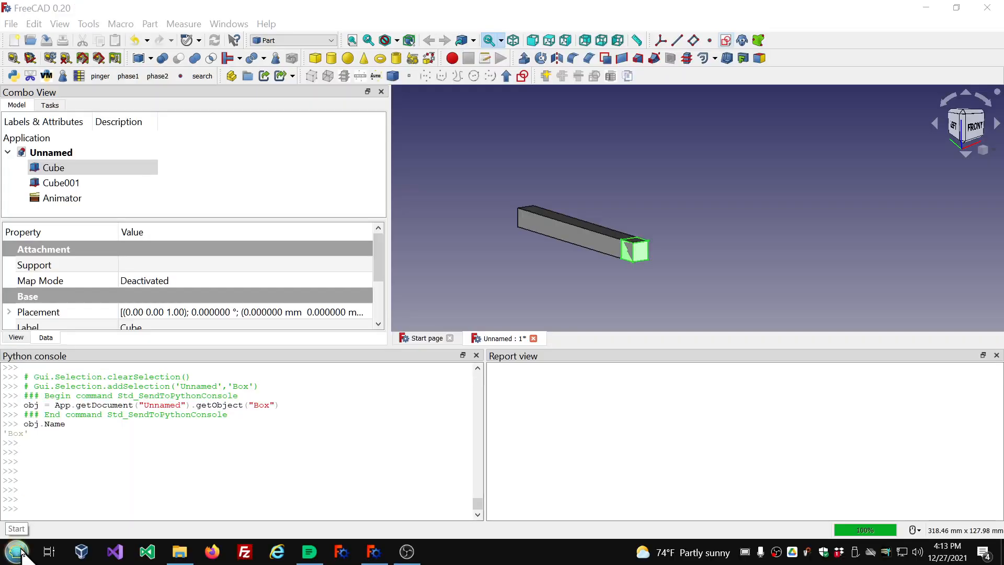
left_click(64, 173)
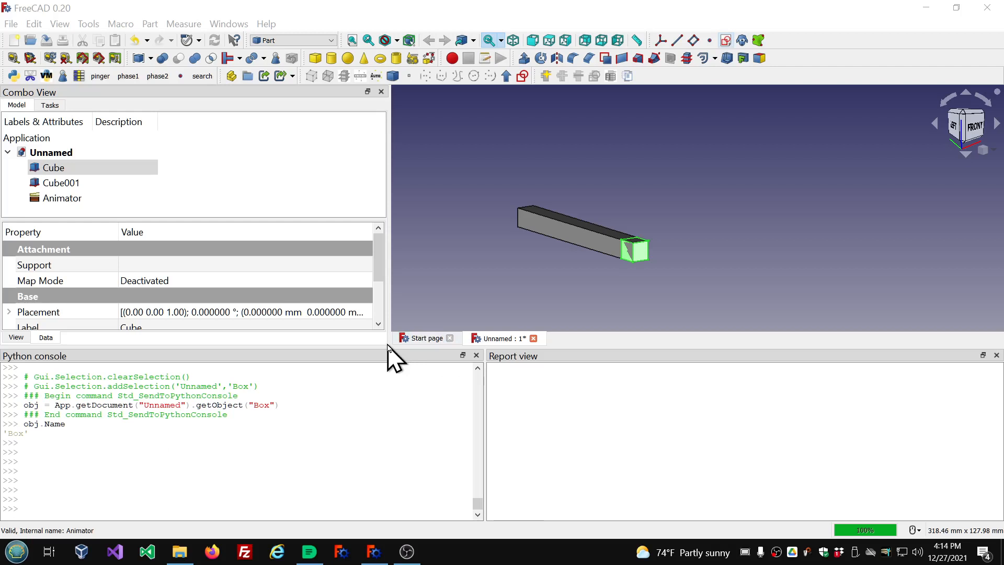
left_click_drag(385, 346, 384, 451)
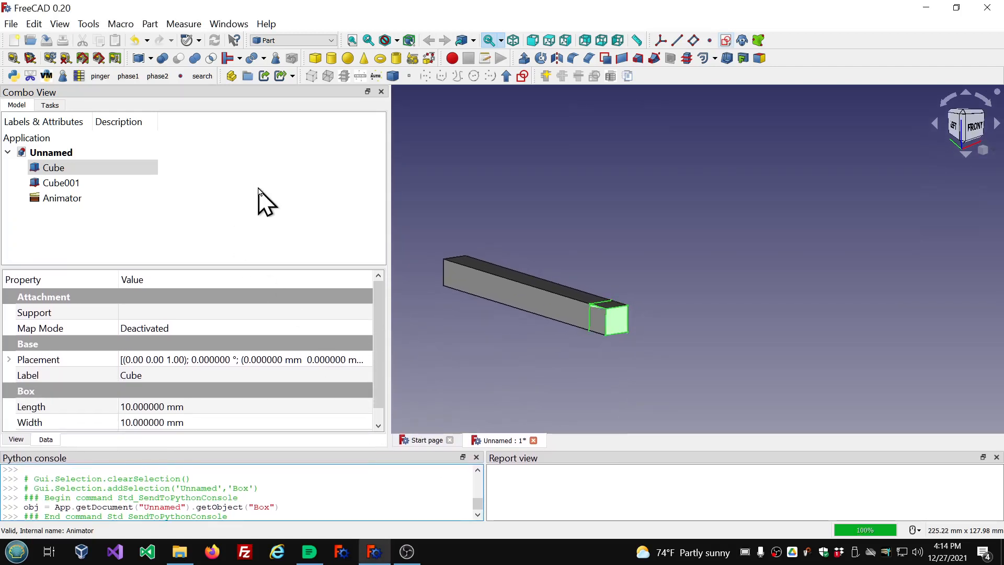
Run the Animator to replay the cube animation.
scroll(240, 306, "down", 1)
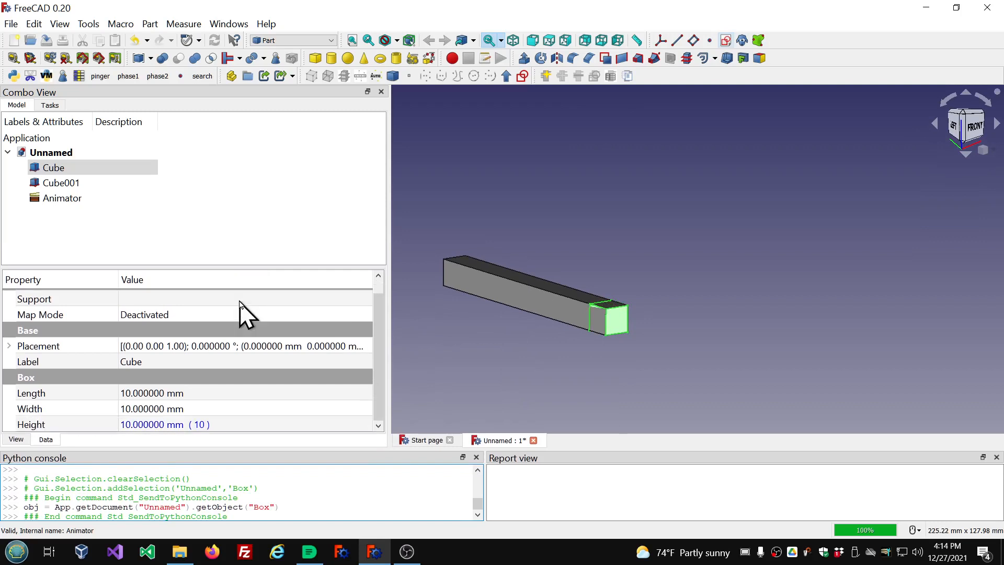
double_click(67, 198)
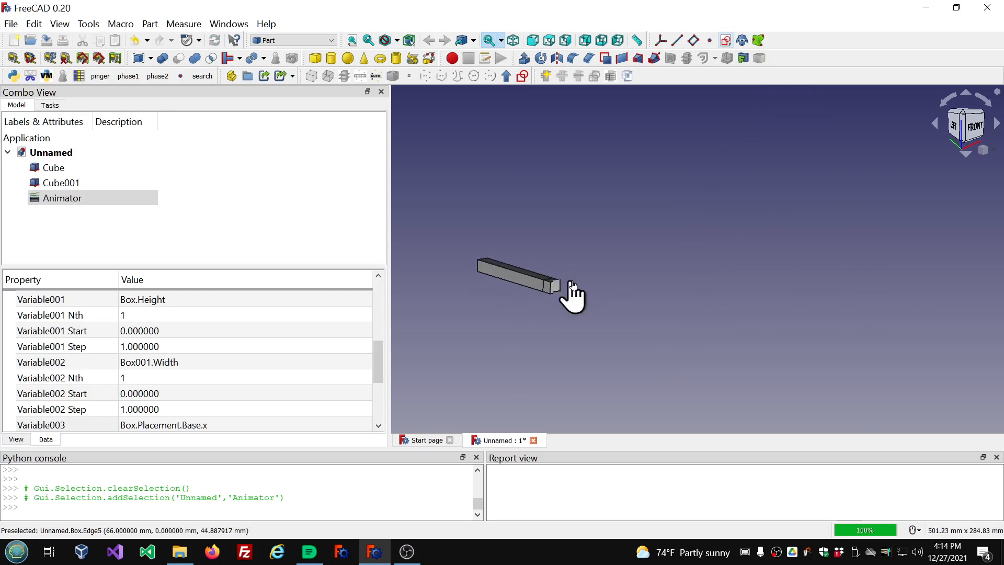
double_click(72, 201)
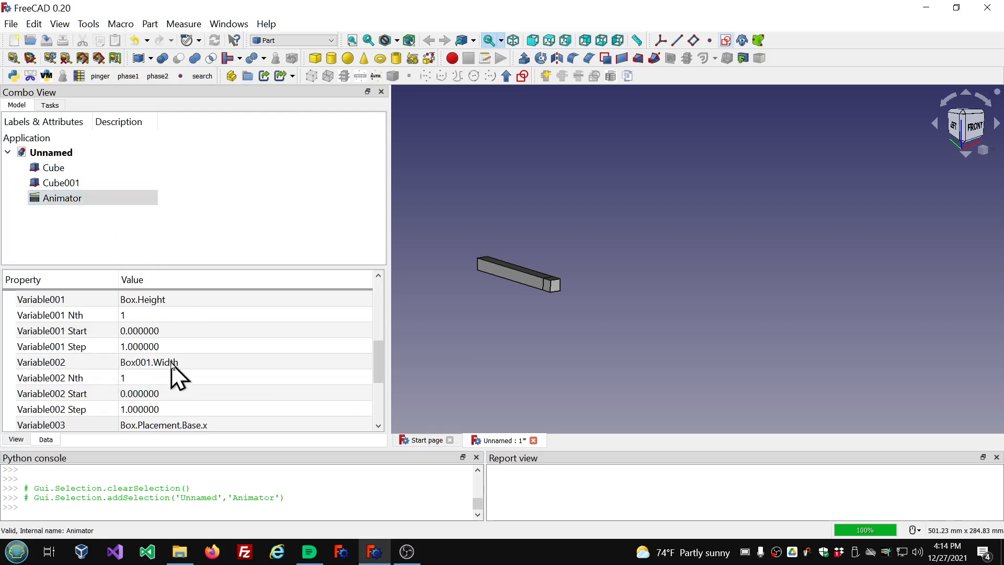
Review the Animator's settings and variable properties.
scroll(126, 379, "up", 8)
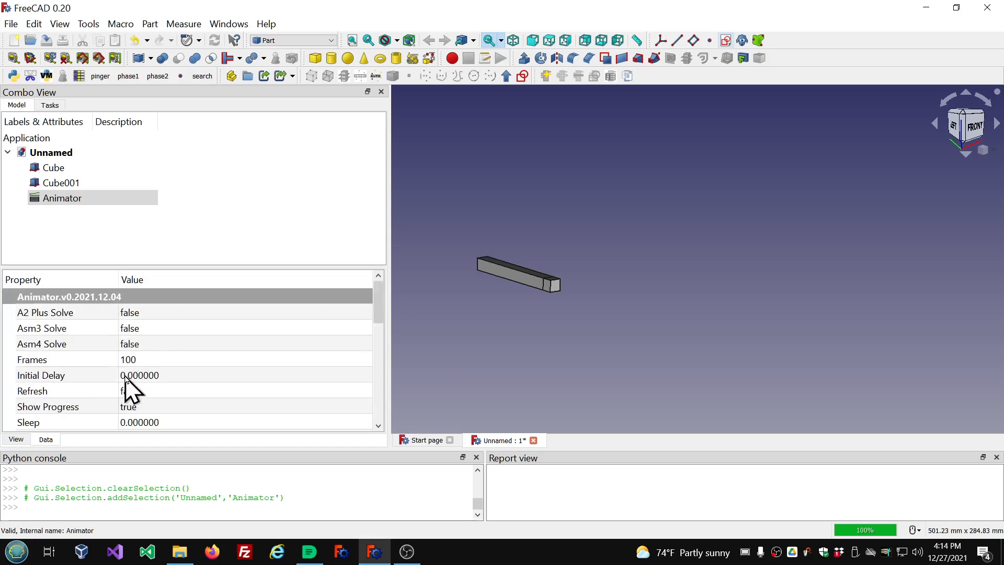
scroll(125, 377, "down", 2)
left_click(43, 201)
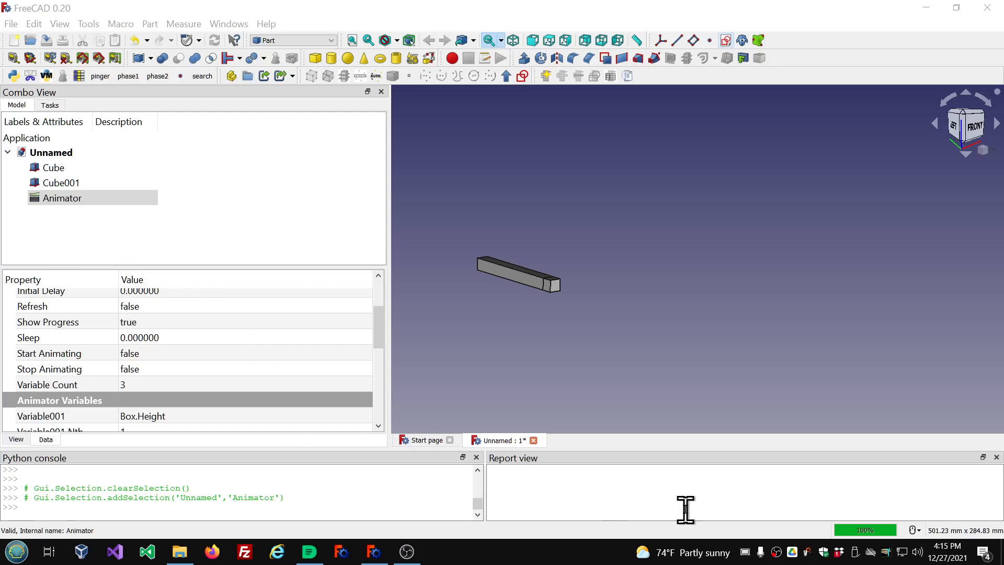
scroll(236, 388, "down", 5)
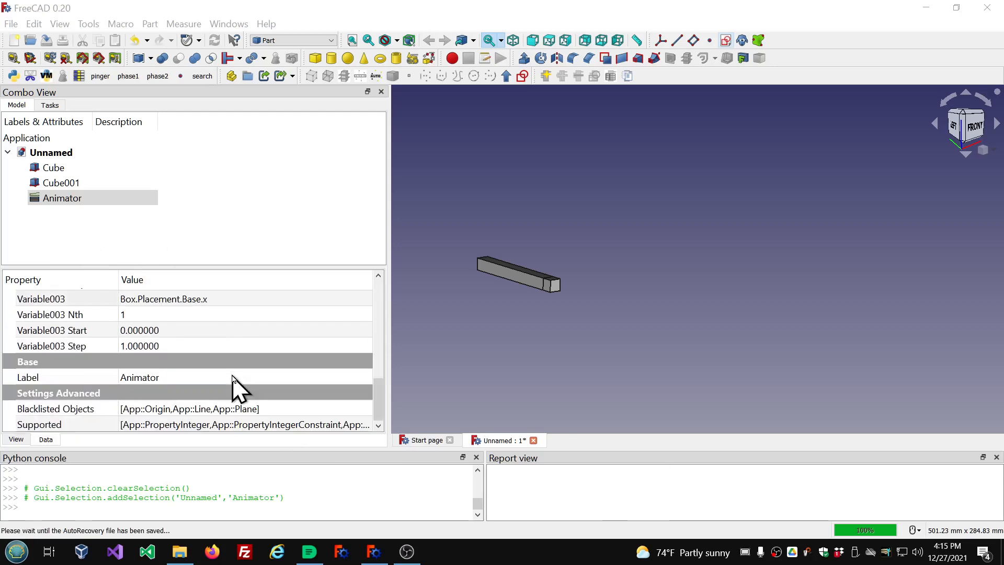
scroll(234, 387, "up", 6)
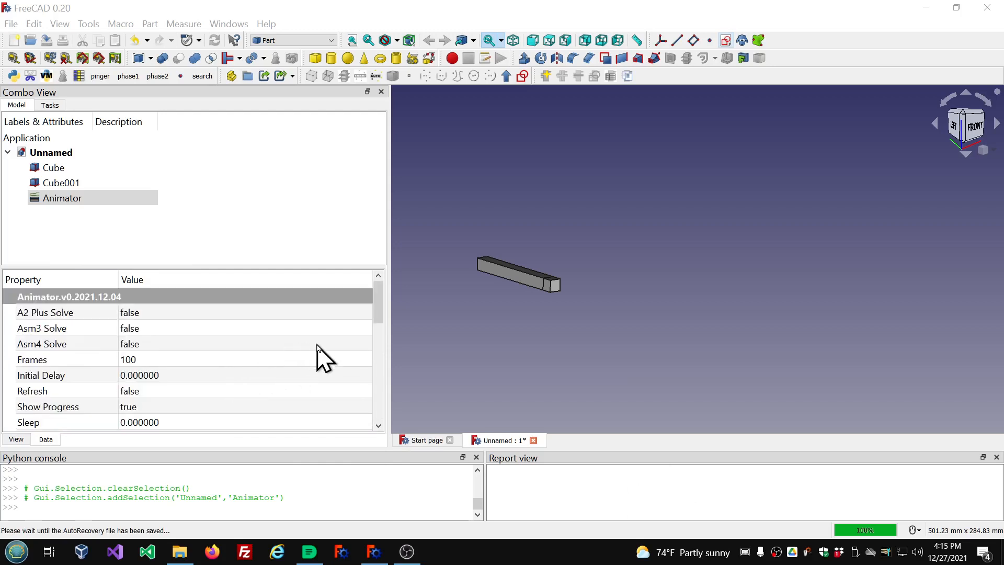
scroll(320, 357, "down", 5)
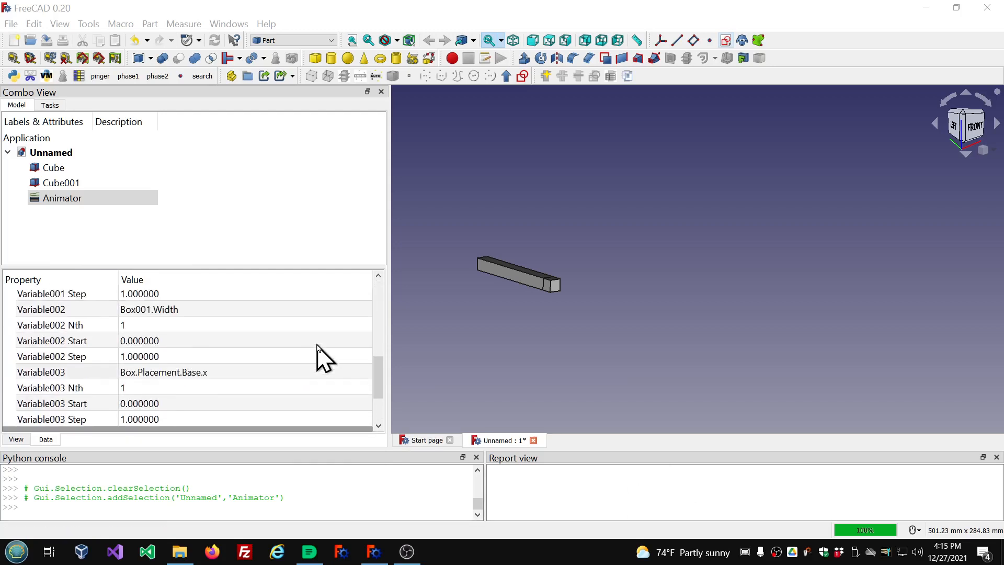
scroll(321, 357, "up", 6)
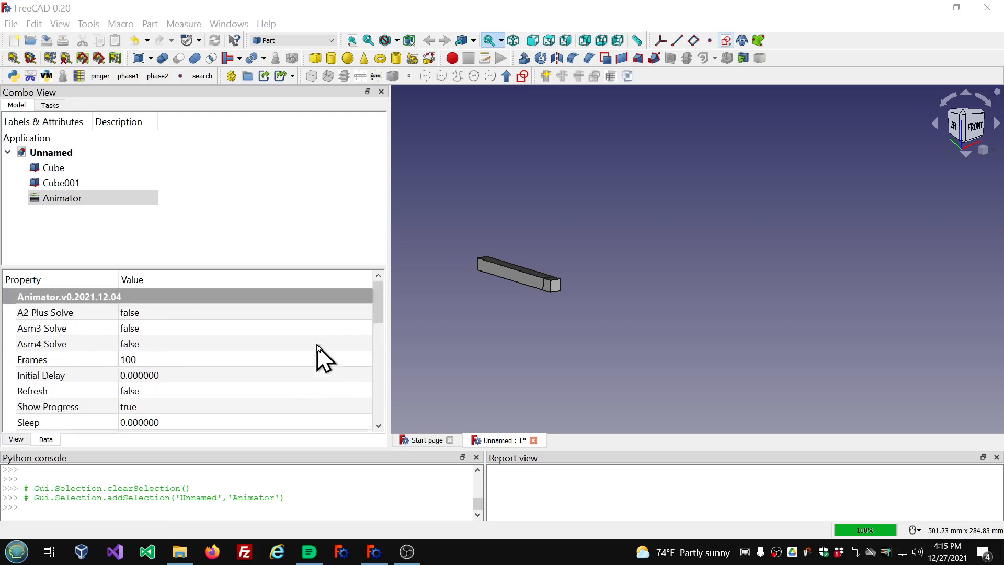
scroll(197, 350, "down", 1)
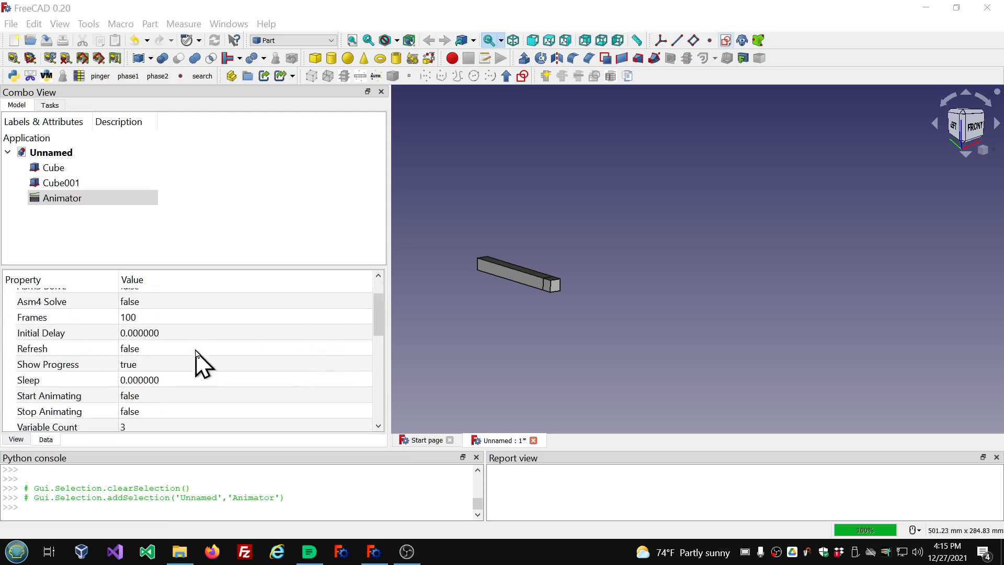
scroll(197, 350, "down", 2)
Set the Animator's Variable Count to 5.
left_click(33, 344)
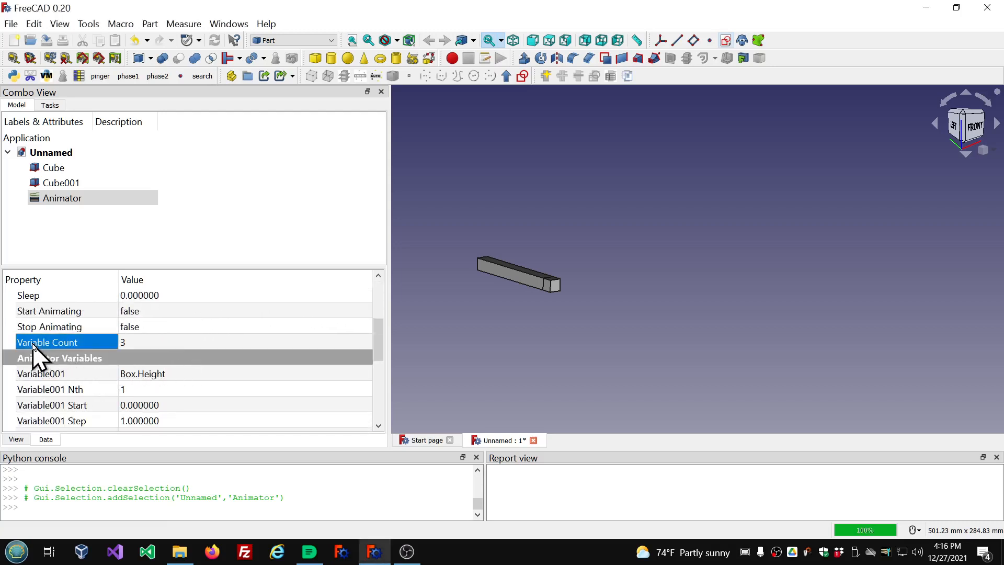
left_click(223, 342)
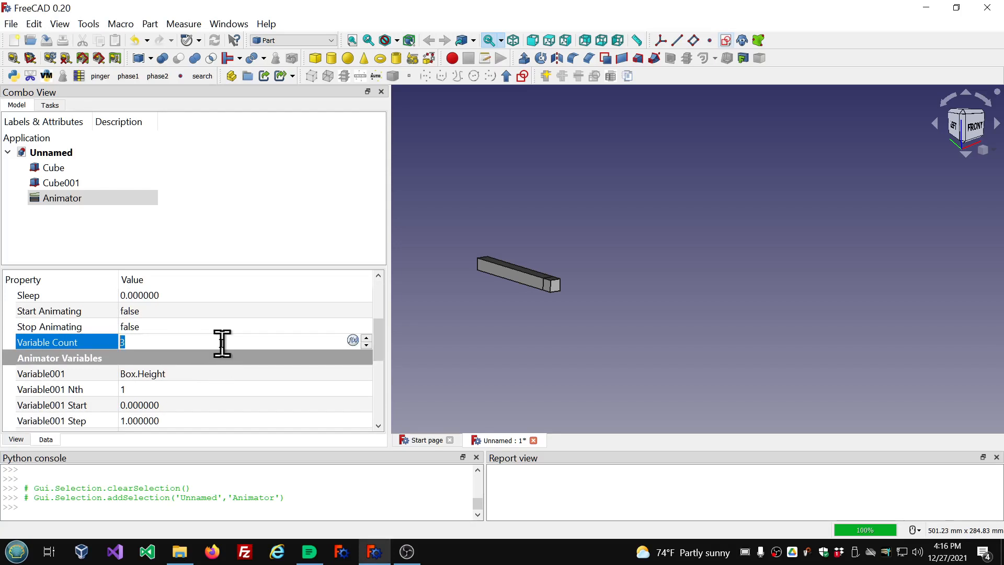
type("4")
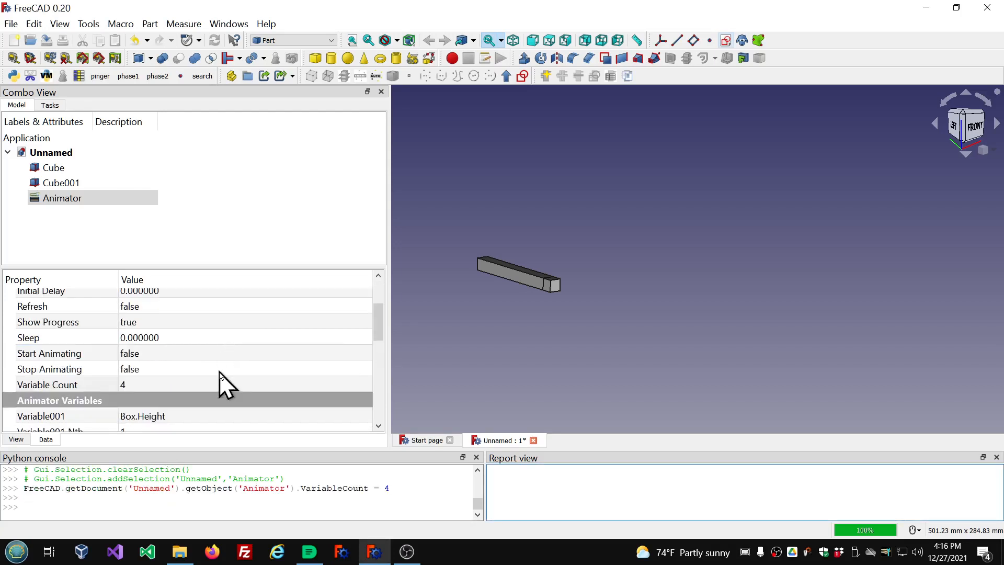
type("5")
key("Return")
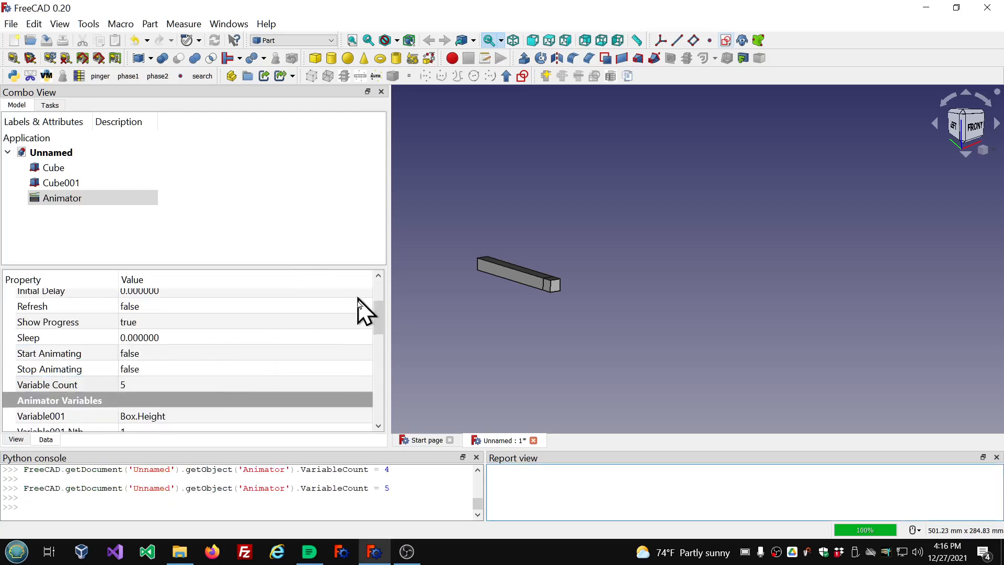
left_click_drag(378, 317, 379, 419)
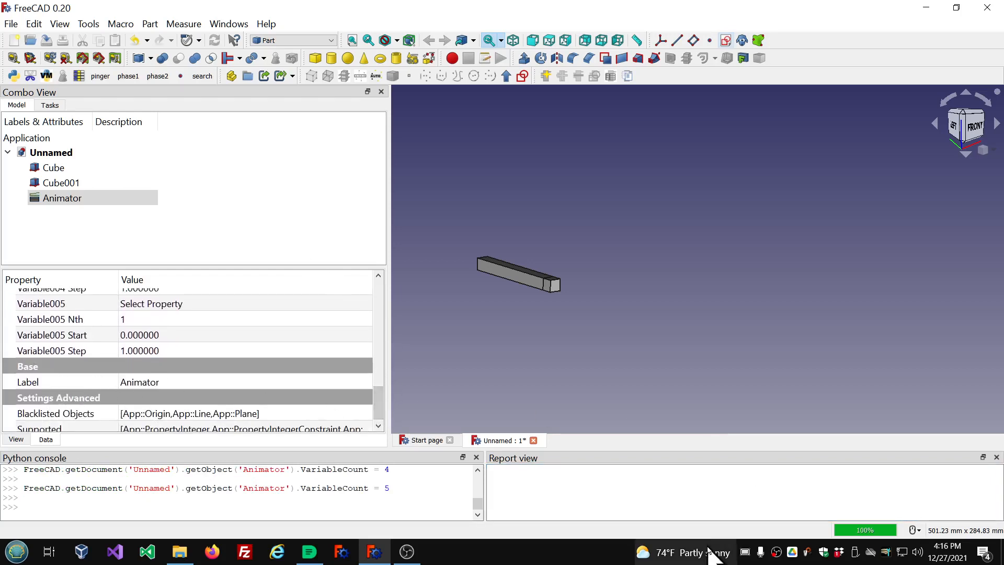
mouse_move(711, 553)
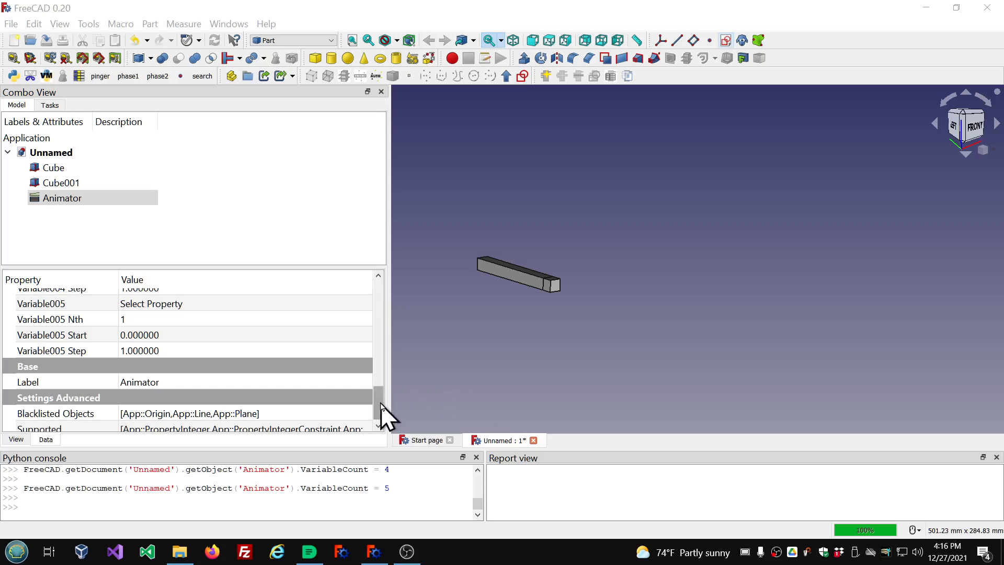
Reset the Animator's Variable001 to Select Property.
left_click_drag(381, 403, 379, 339)
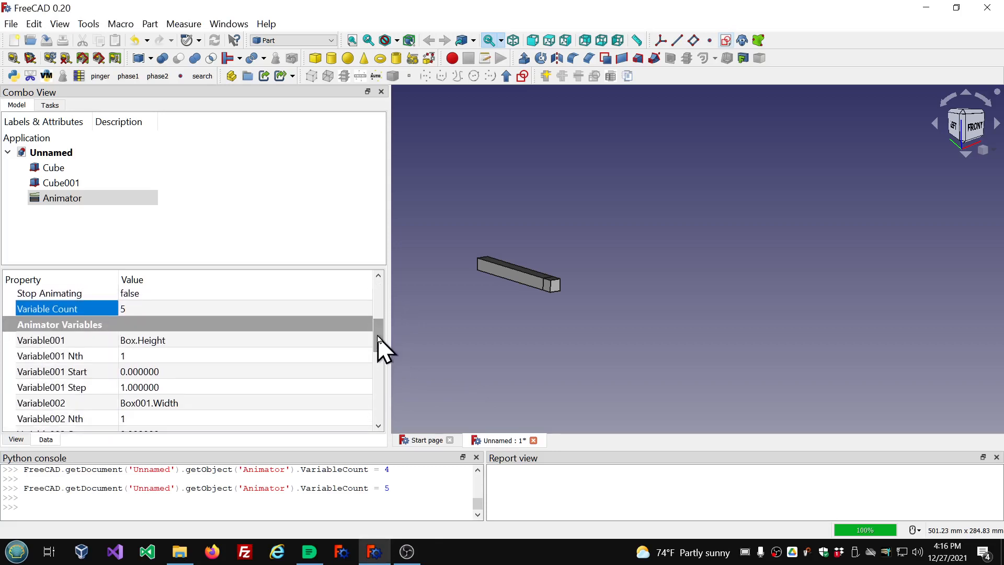
mouse_move(379, 339)
left_mouse_down()
mouse_move(381, 294)
mouse_move(385, 354)
mouse_move(382, 333)
mouse_move(362, 346)
left_mouse_up()
left_click(361, 344)
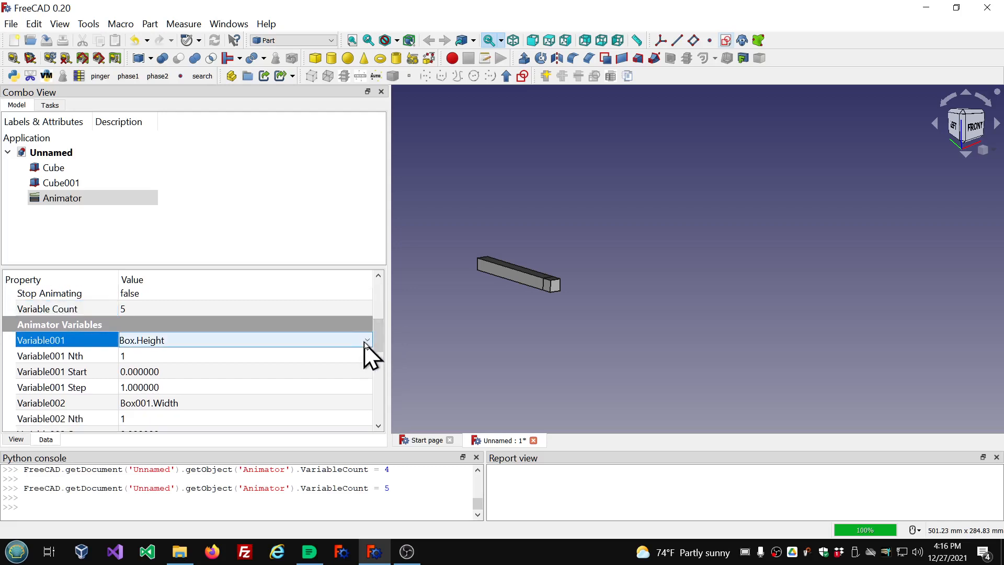
left_click(366, 341)
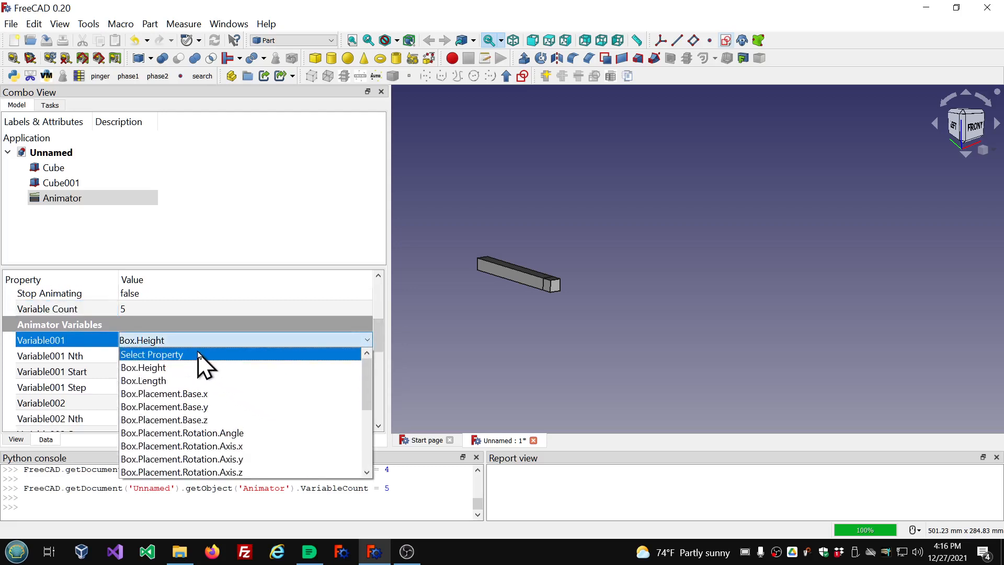
left_click(198, 354)
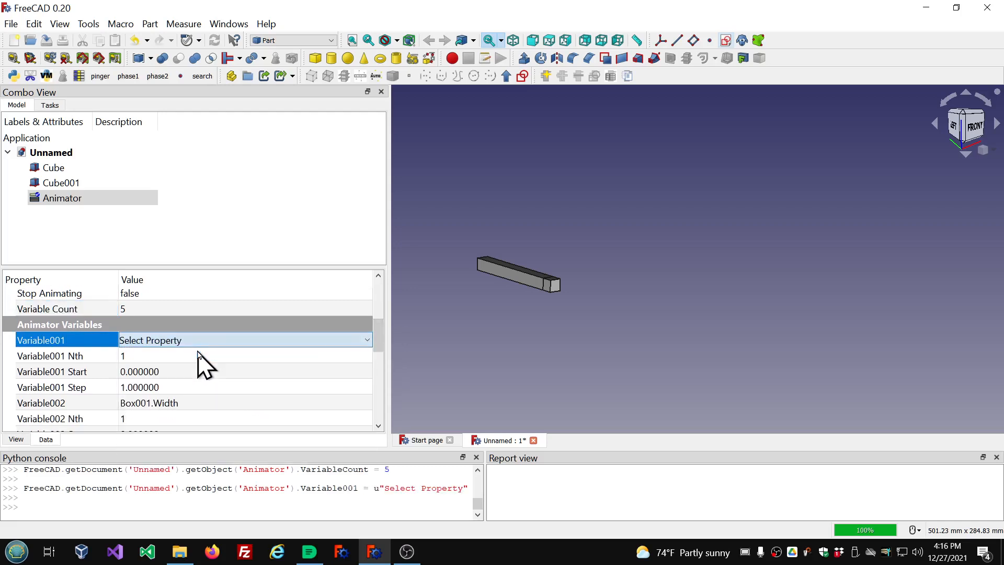
Reselect the Animator and scroll through its variable properties.
left_click(252, 207)
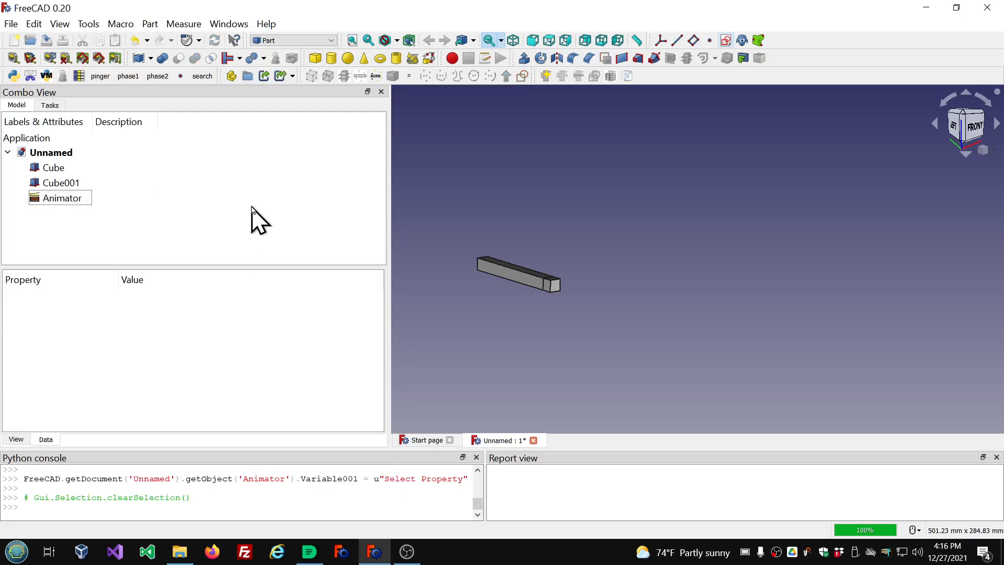
double_click(73, 201)
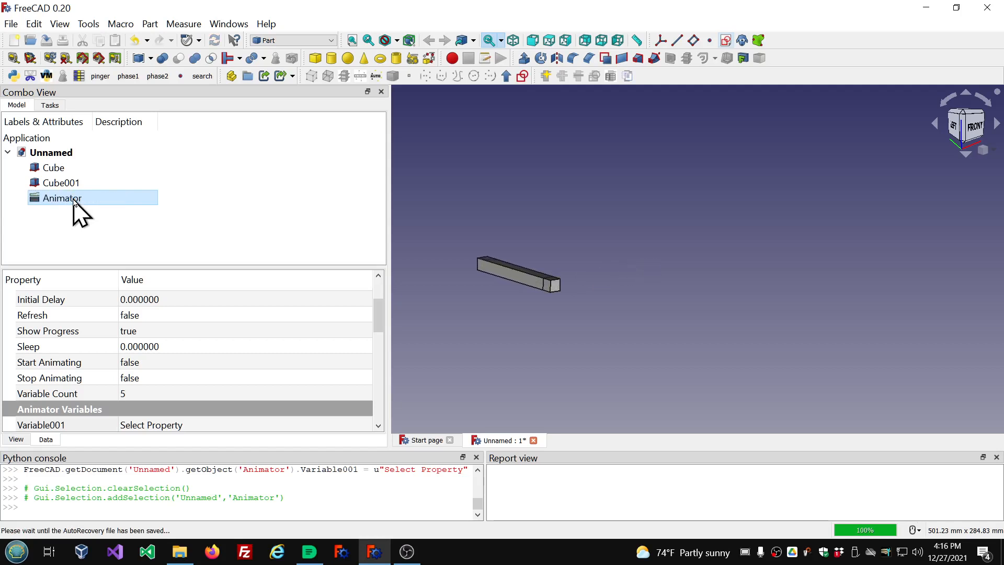
scroll(340, 347, "down", 4)
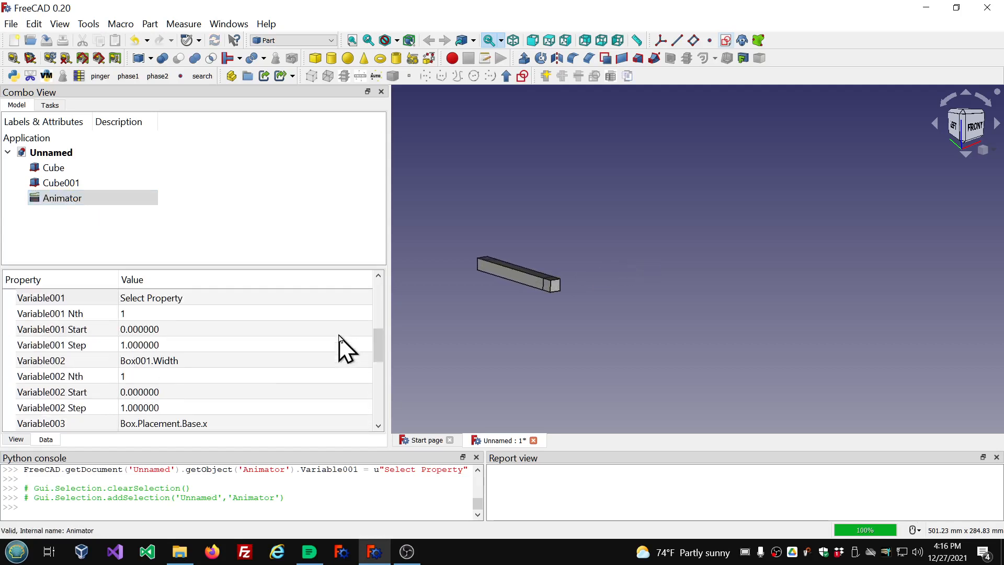
scroll(341, 347, "down", 3)
scroll(341, 347, "up", 8)
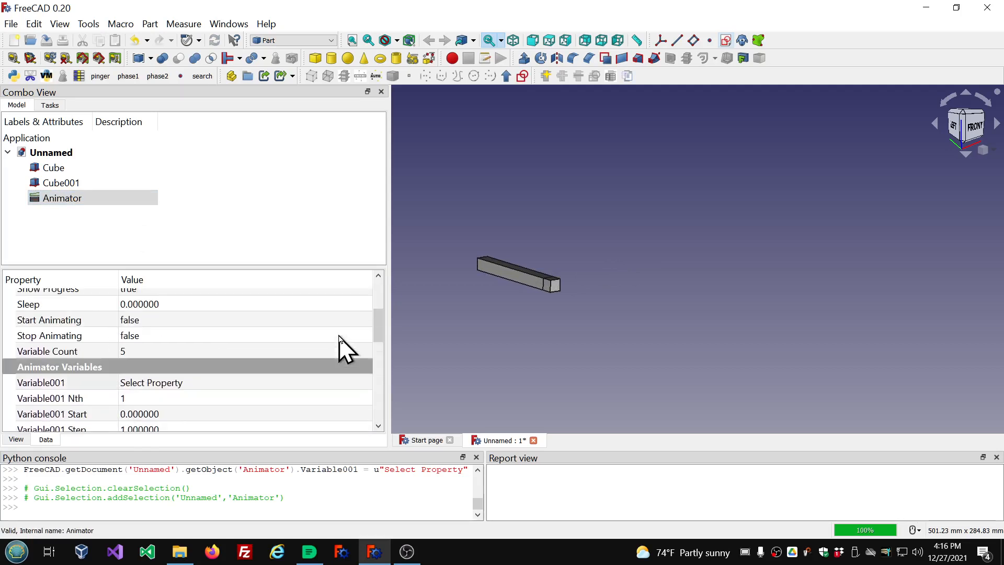
scroll(340, 345, "up", 1)
scroll(340, 345, "down", 4)
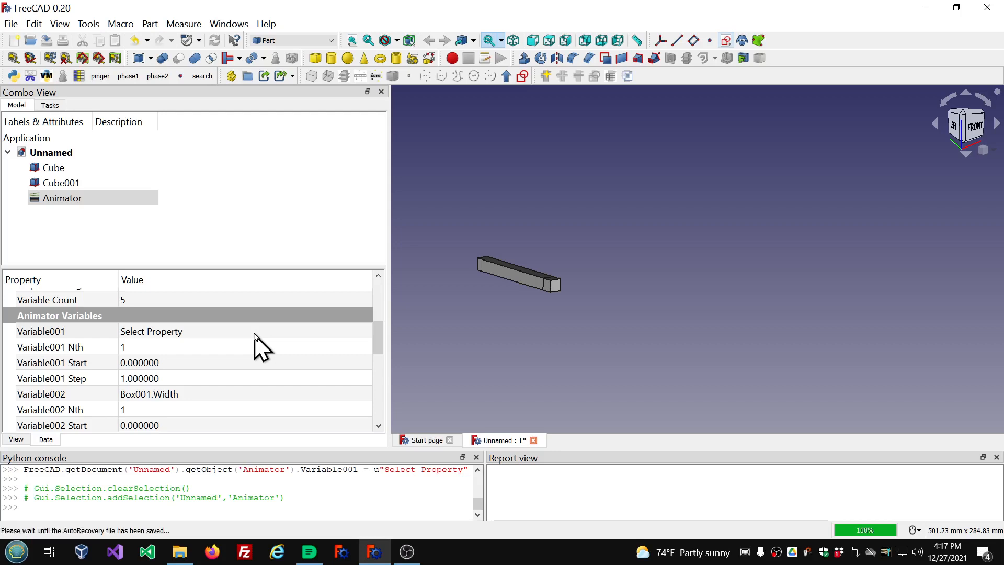
scroll(277, 361, "down", 6)
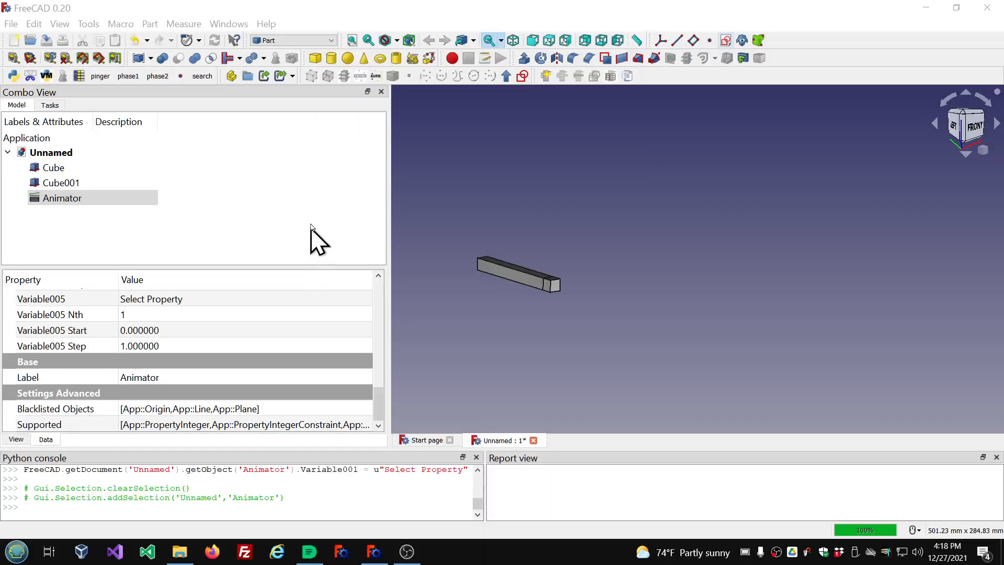
Switch to the Part Design workbench.
left_click(332, 43)
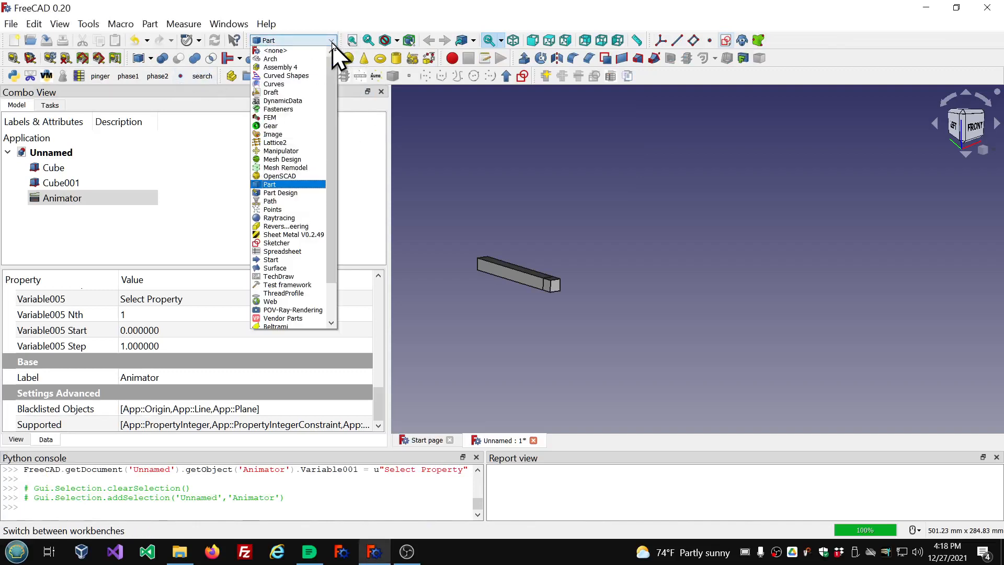
left_click(285, 191)
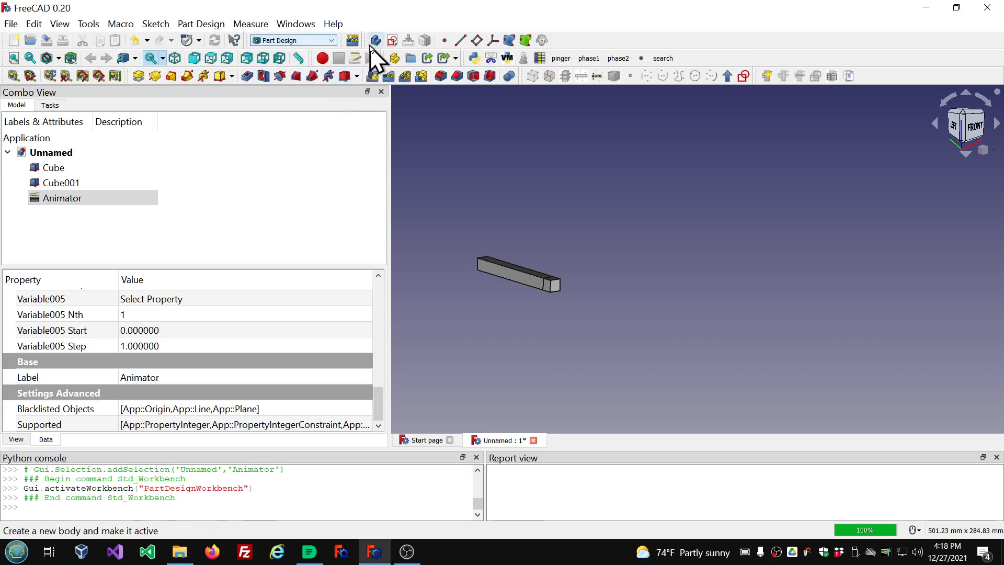
Create a Body, show its Origin planes, and delete the Body again.
left_click(375, 42)
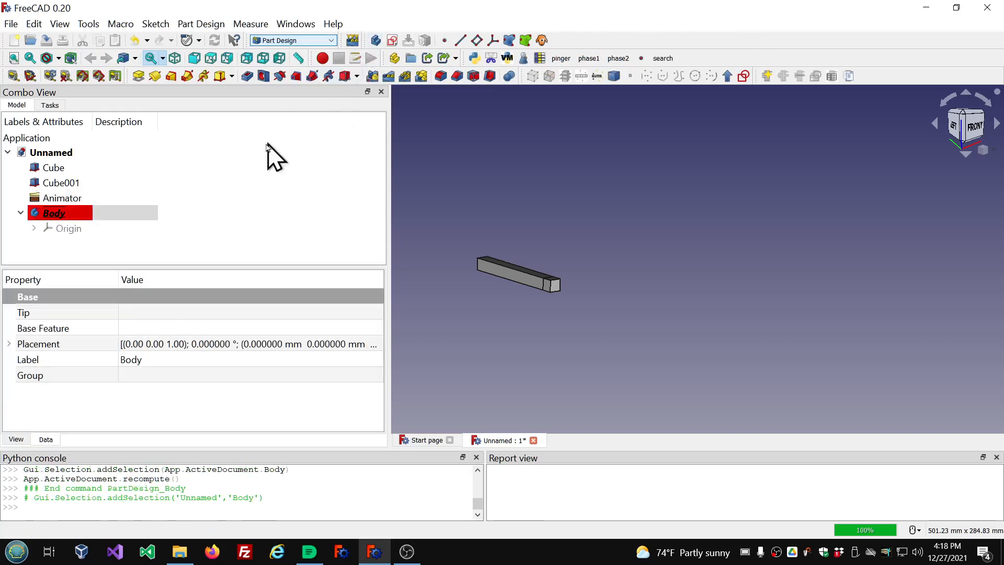
double_click(61, 230)
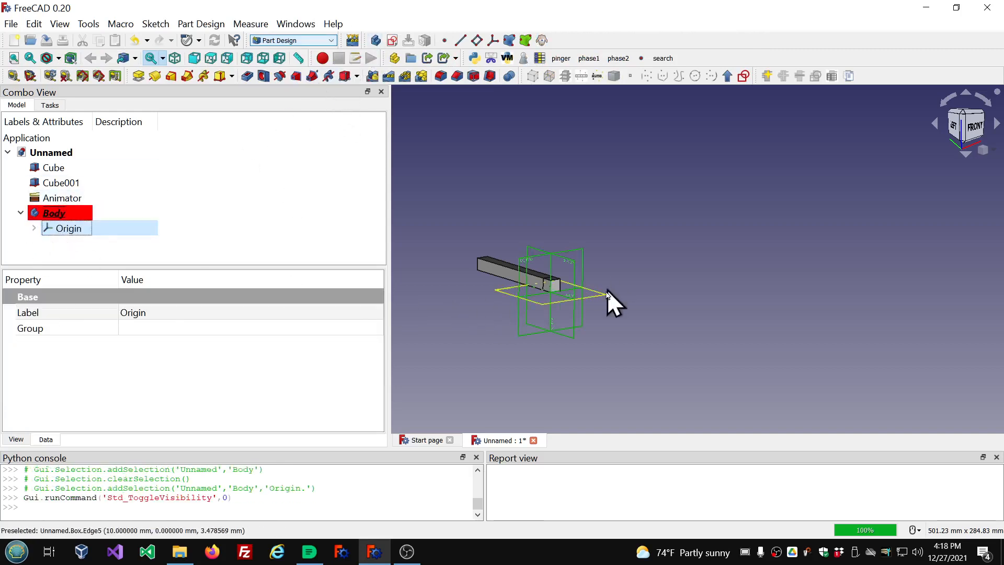
scroll(549, 279, "up", 4)
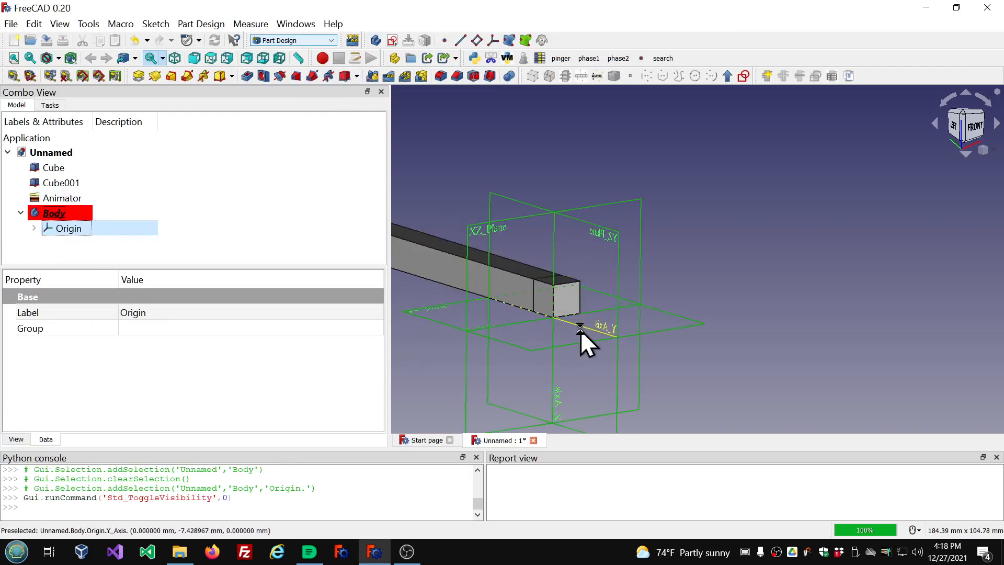
scroll(580, 331, "down", 3)
scroll(575, 387, "up", 4)
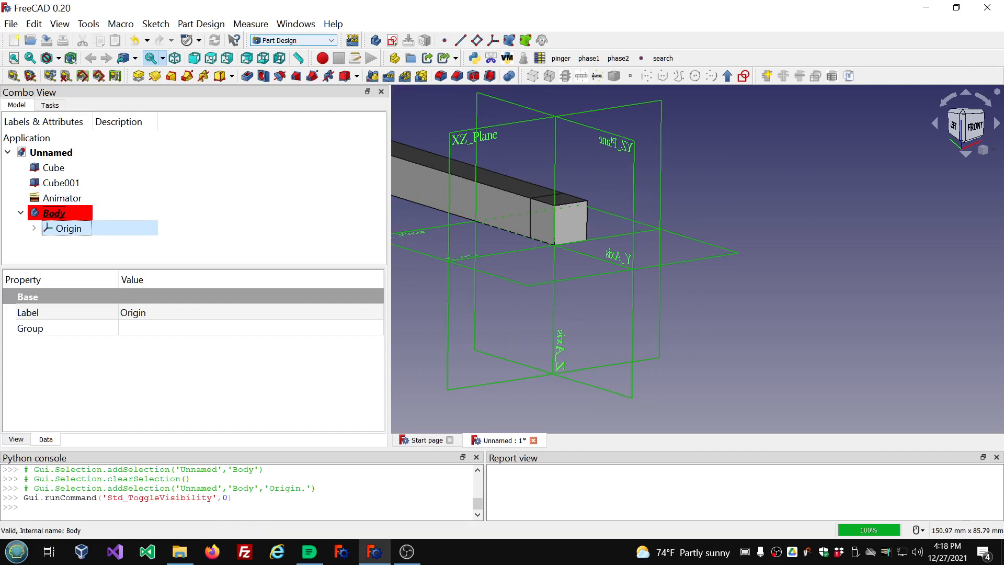
left_click(54, 215)
key("Delete")
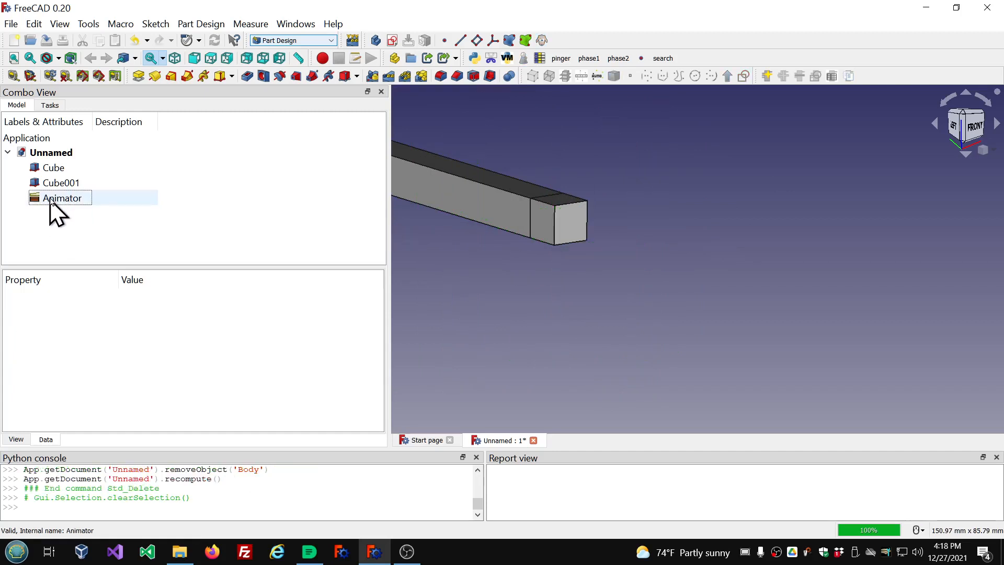
Select the Animator and widen the Combo View panel.
left_click(52, 199)
scroll(209, 333, "down", 1)
scroll(210, 332, "down", 7)
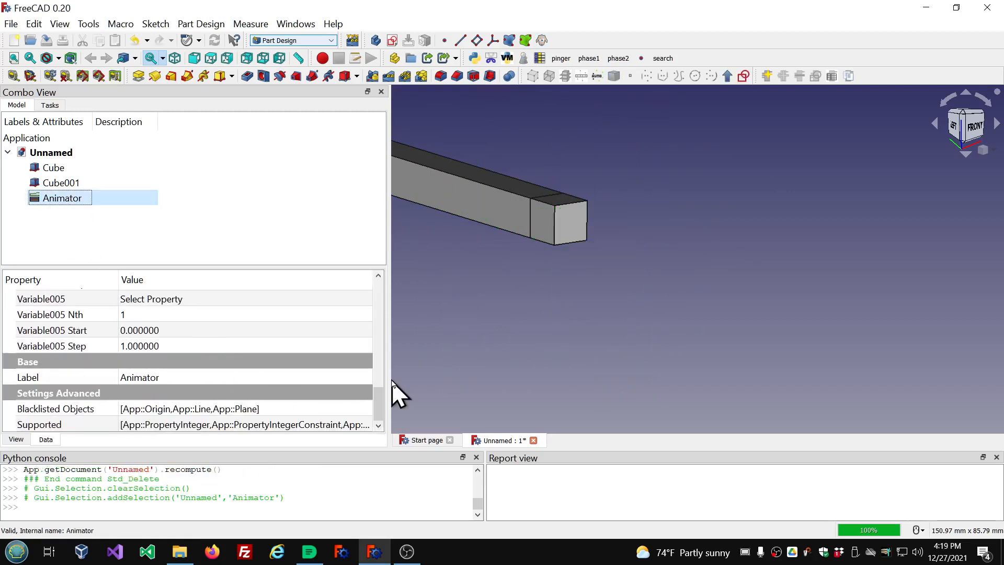
left_click_drag(390, 378, 559, 378)
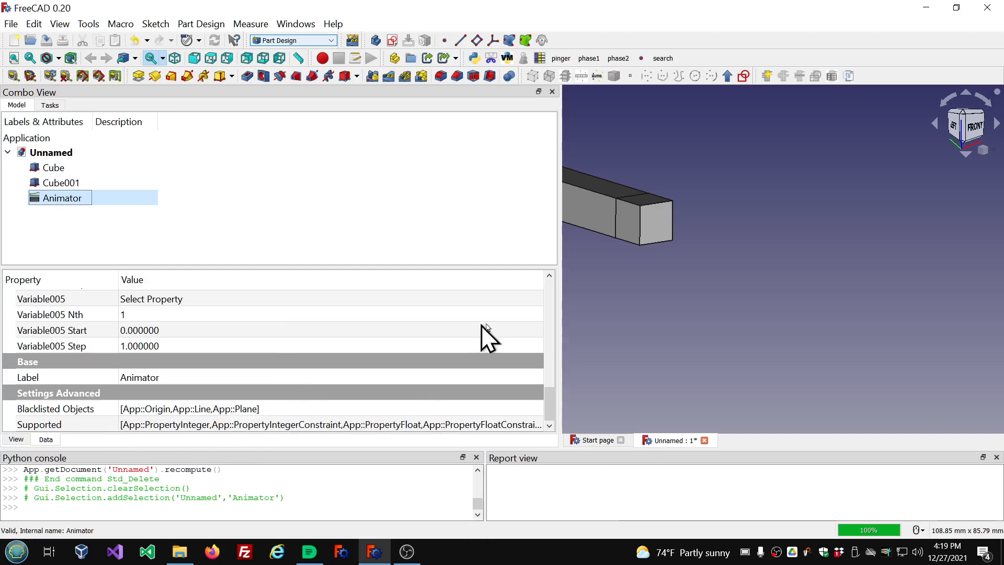
Browse the property options available for Variable005 without choosing one.
left_click(539, 299)
left_click(539, 299)
scroll(437, 363, "down", 4)
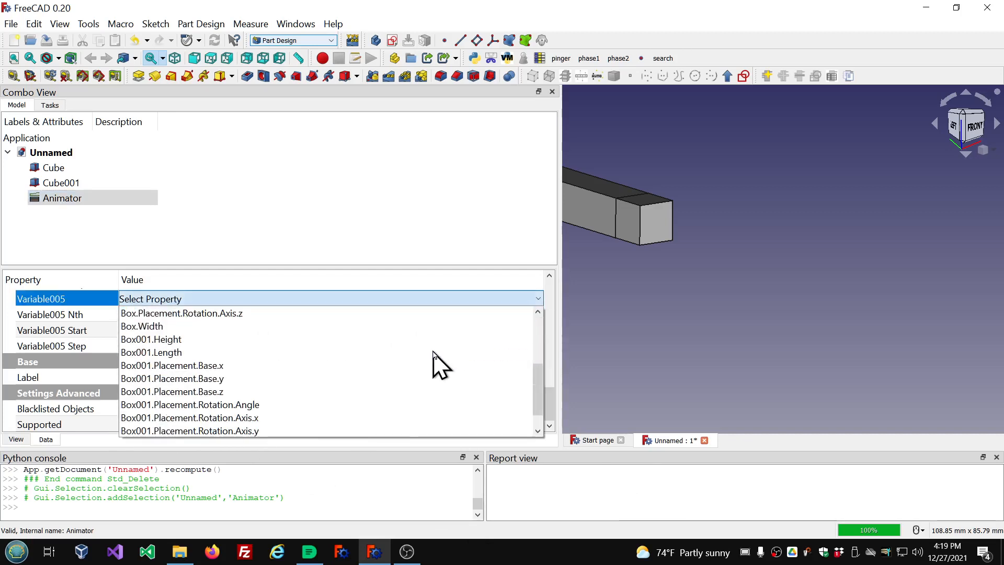
scroll(438, 363, "up", 4)
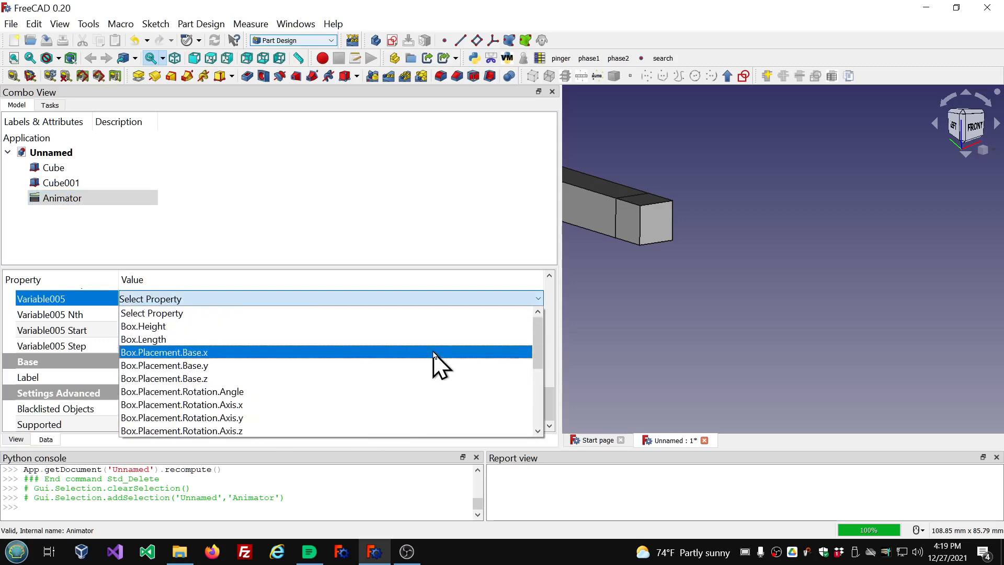
scroll(366, 374, "down", 1)
scroll(360, 361, "down", 3)
scroll(360, 361, "up", 4)
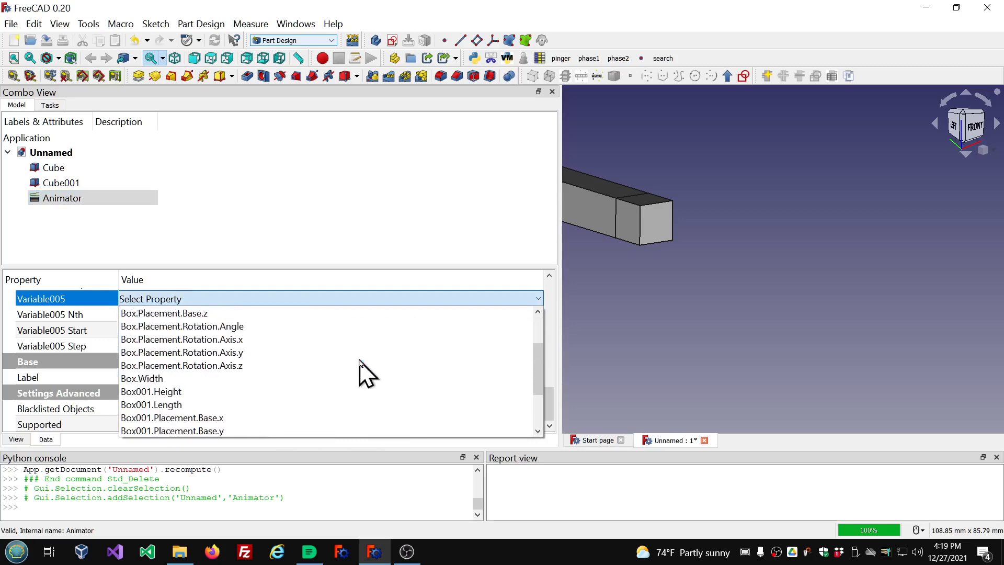
left_click(92, 411)
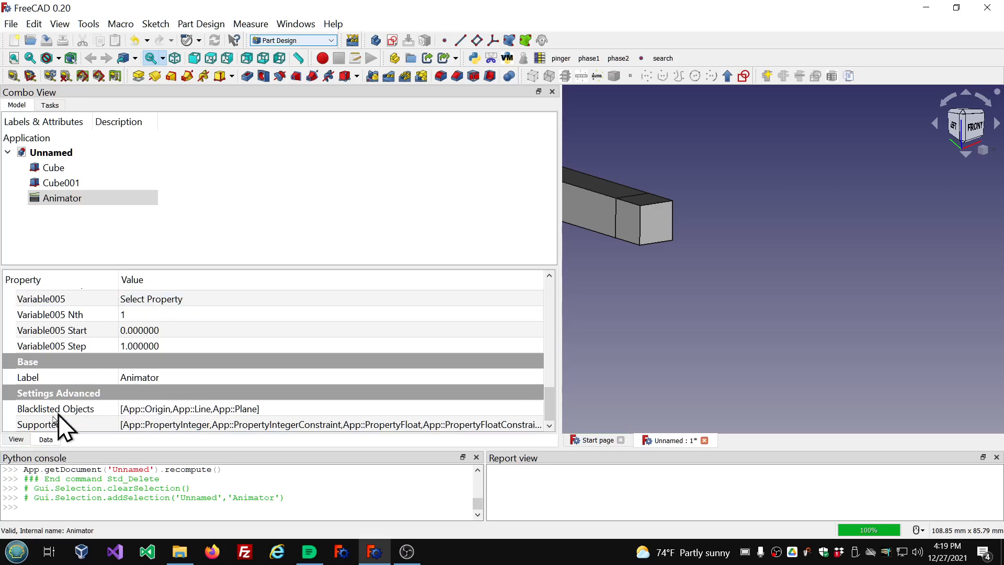
Inspect the Blacklisted Objects and Supported advanced settings of the Animator.
left_click(248, 409)
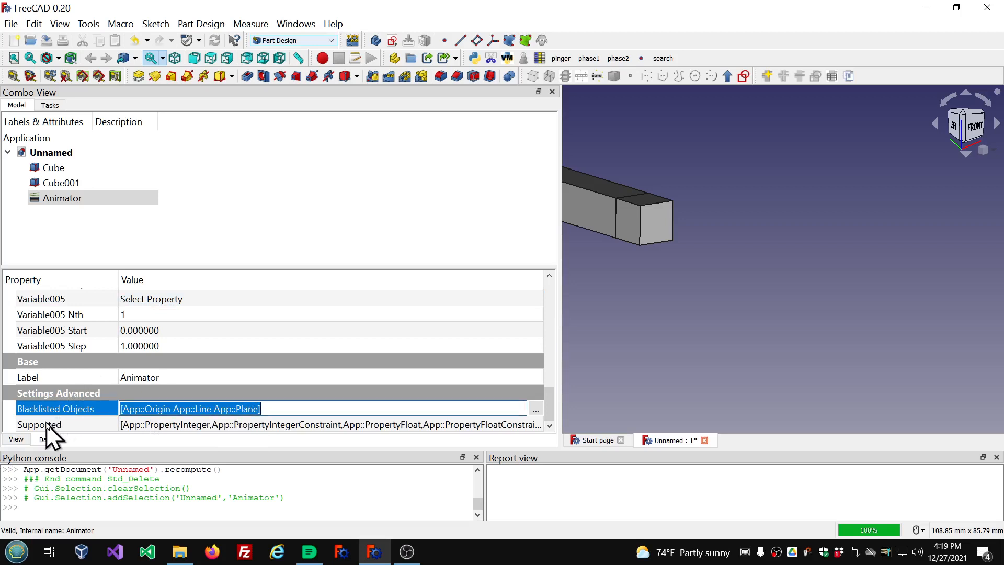
left_click(142, 425)
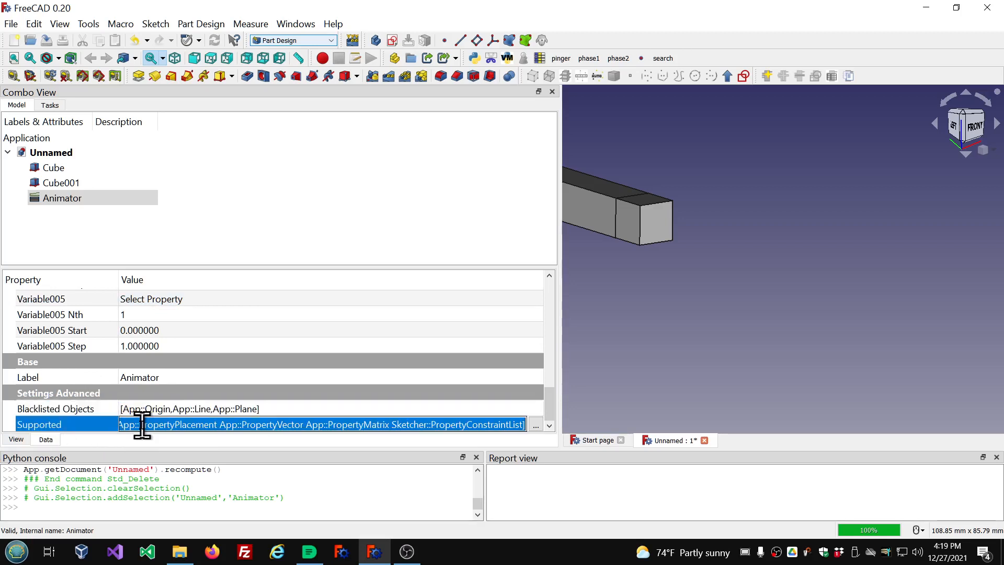
left_click(208, 423)
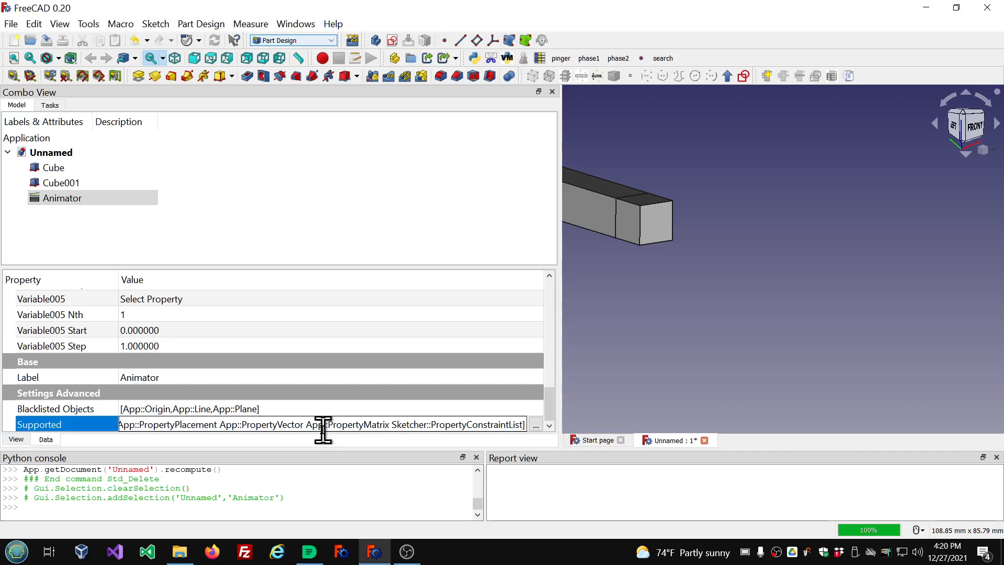
scroll(378, 361, "up", 2)
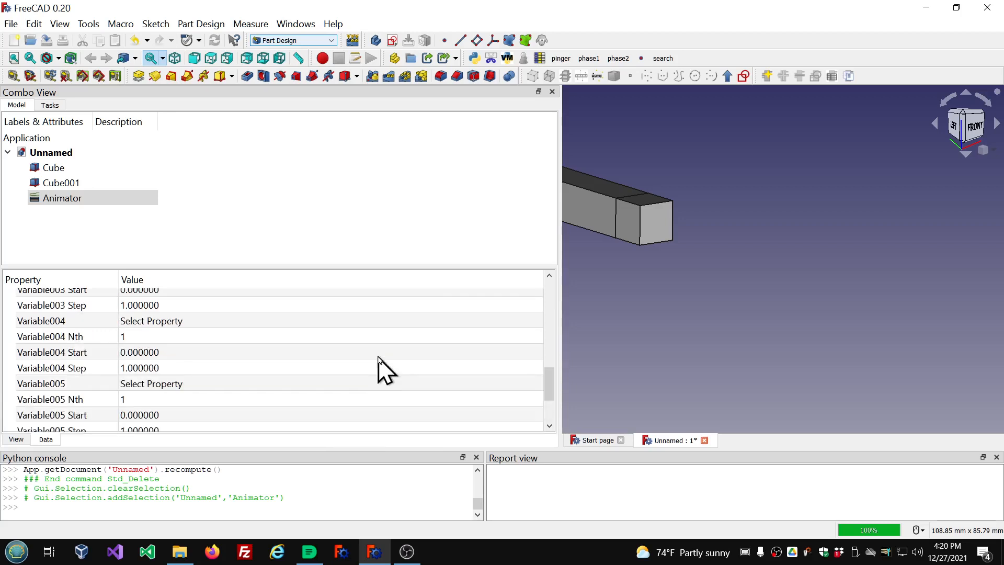
scroll(380, 366, "up", 4)
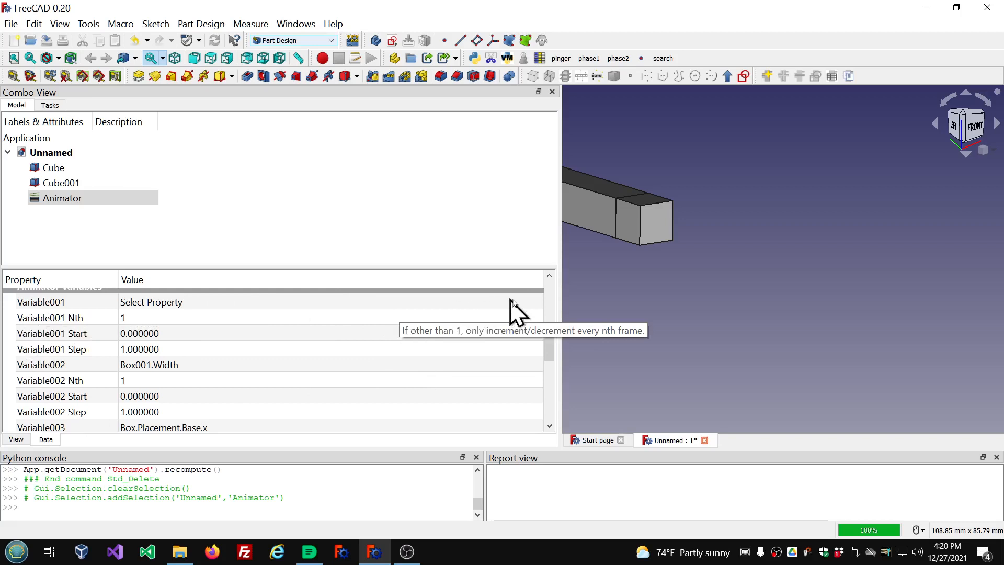
Set the Animator's Variable001 to Box.Height.
left_click(537, 302)
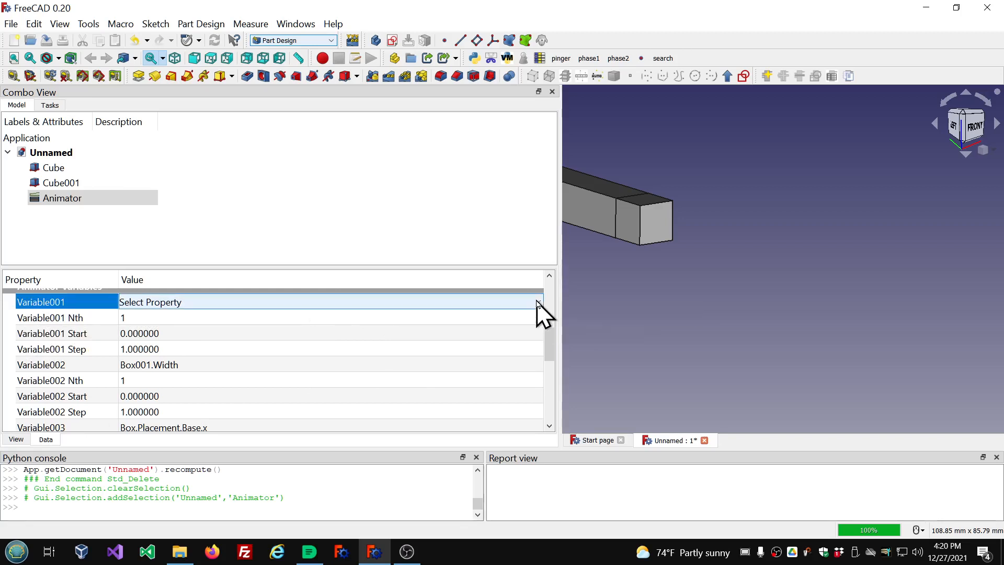
left_click(537, 302)
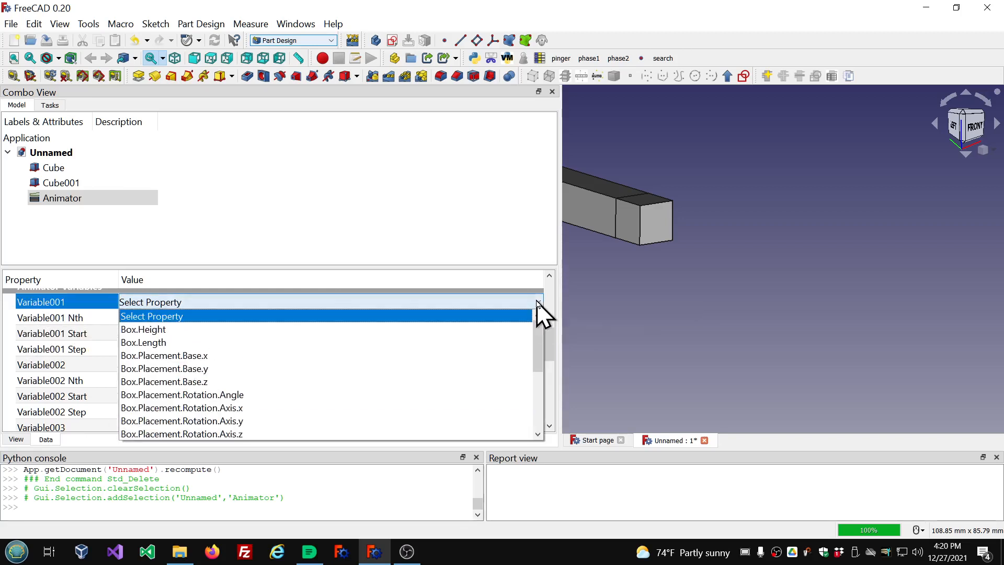
left_click(366, 330)
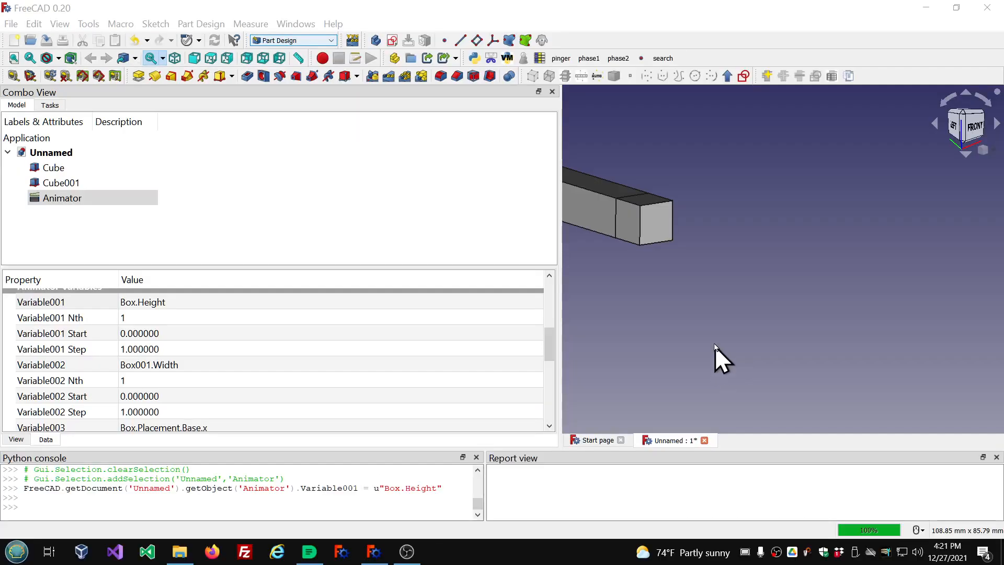
Narrow the Combo View panel.
left_click_drag(561, 317, 296, 306)
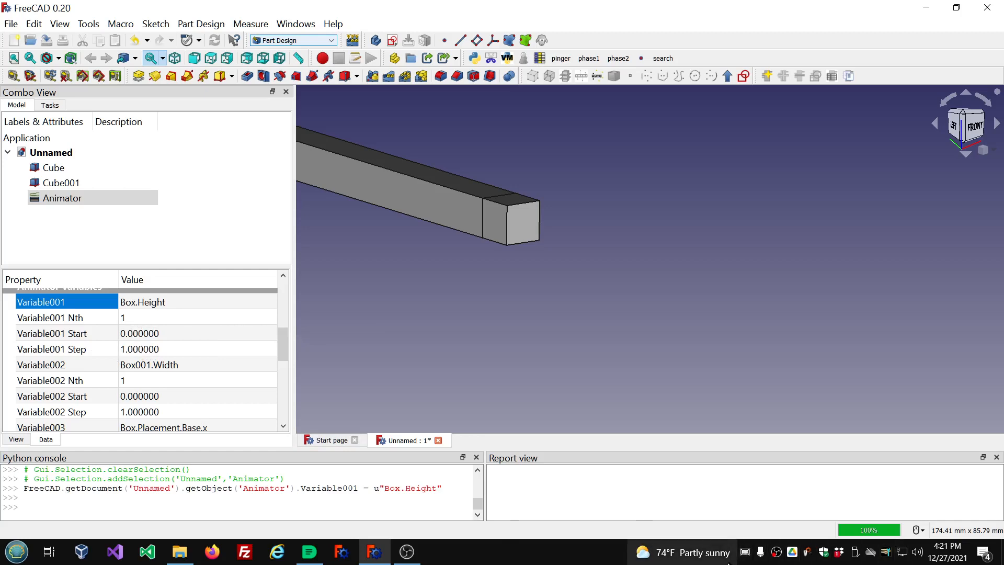
left_click(745, 554)
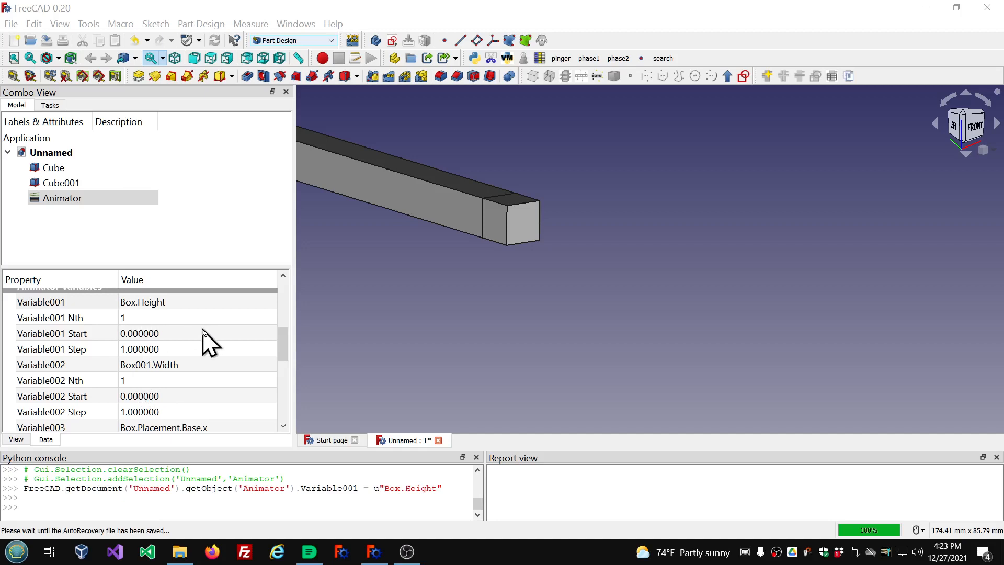
scroll(203, 335, "down", 1)
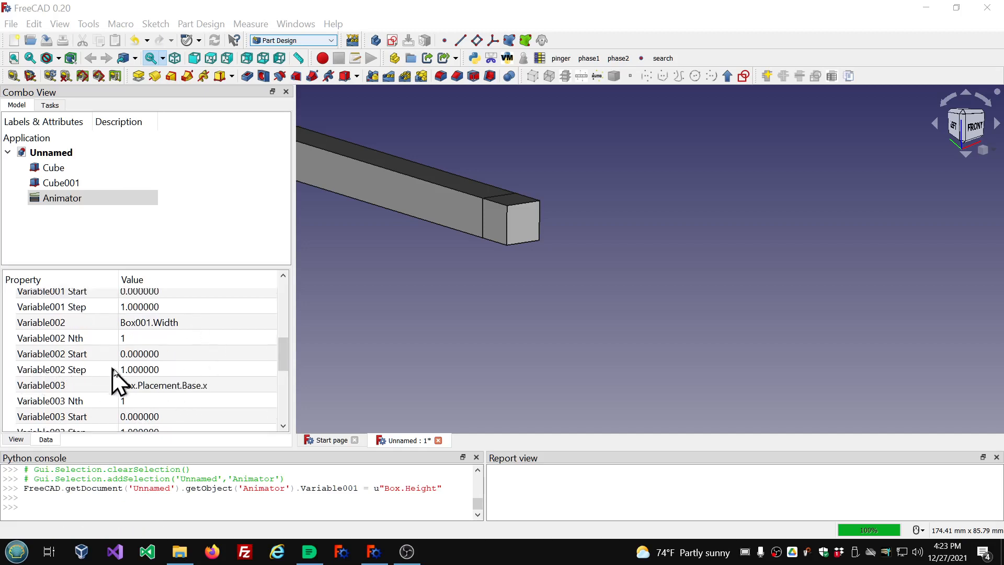
scroll(144, 373, "up", 1)
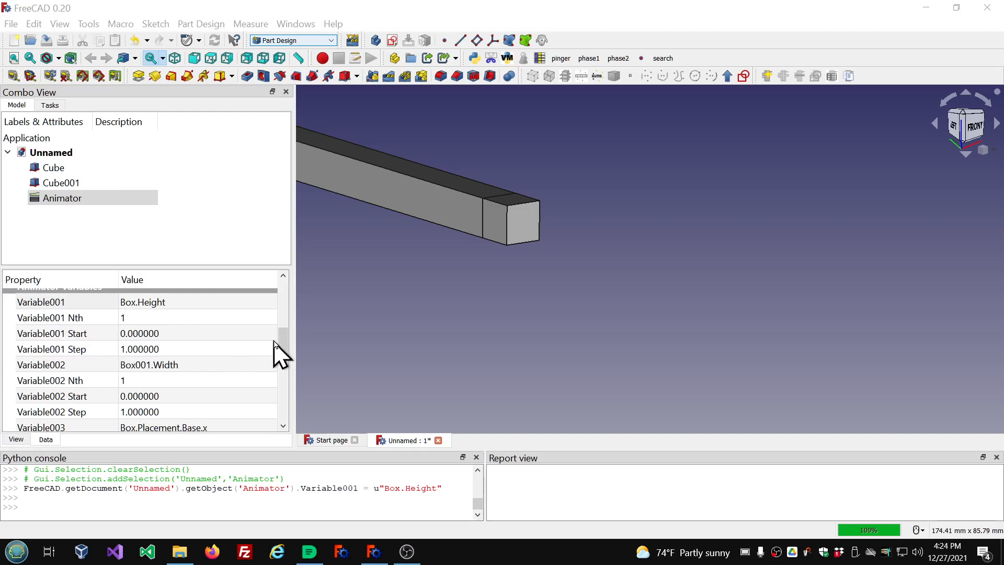
Set the Animator's Initial Delay to 5.
left_click_drag(281, 345, 254, 207)
scroll(256, 275, "down", 1)
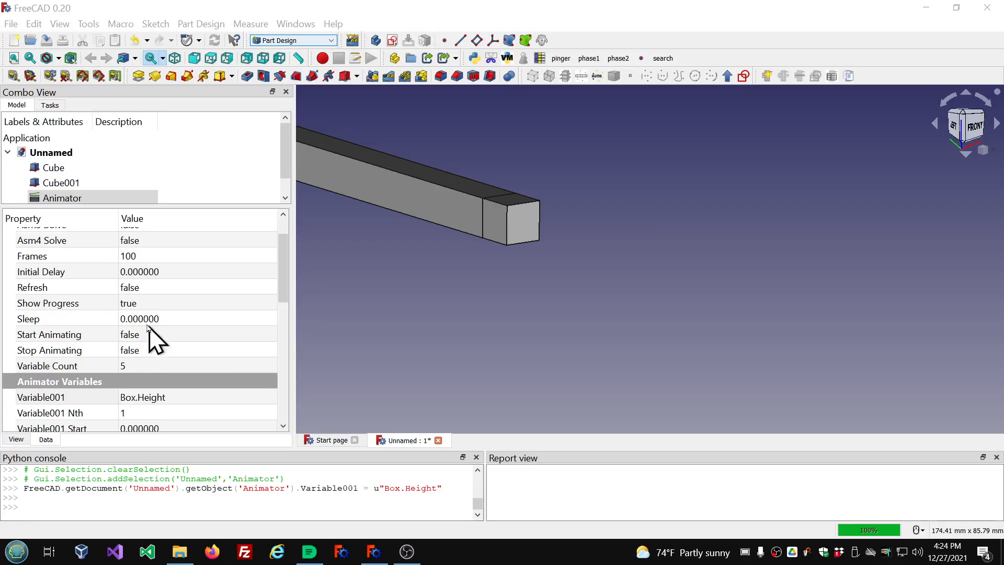
left_click(159, 339)
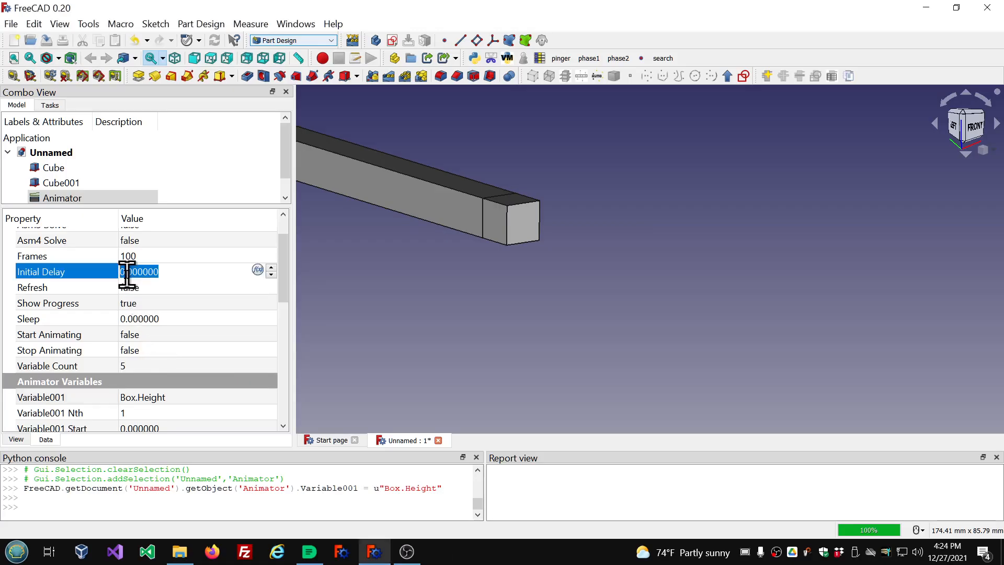
type("5")
left_click(154, 289)
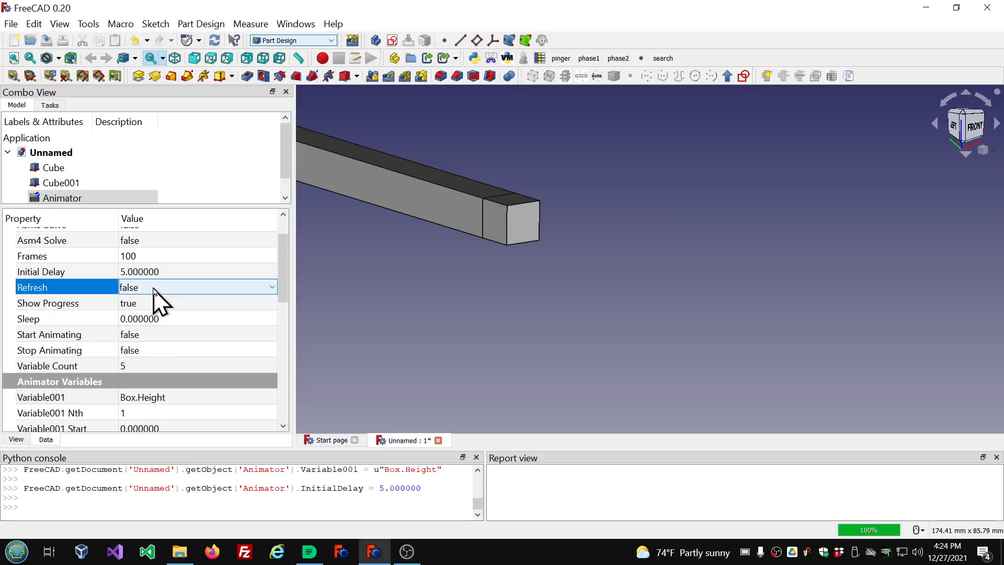
Set the Animator's Initial Delay back to 0.
left_click(73, 198)
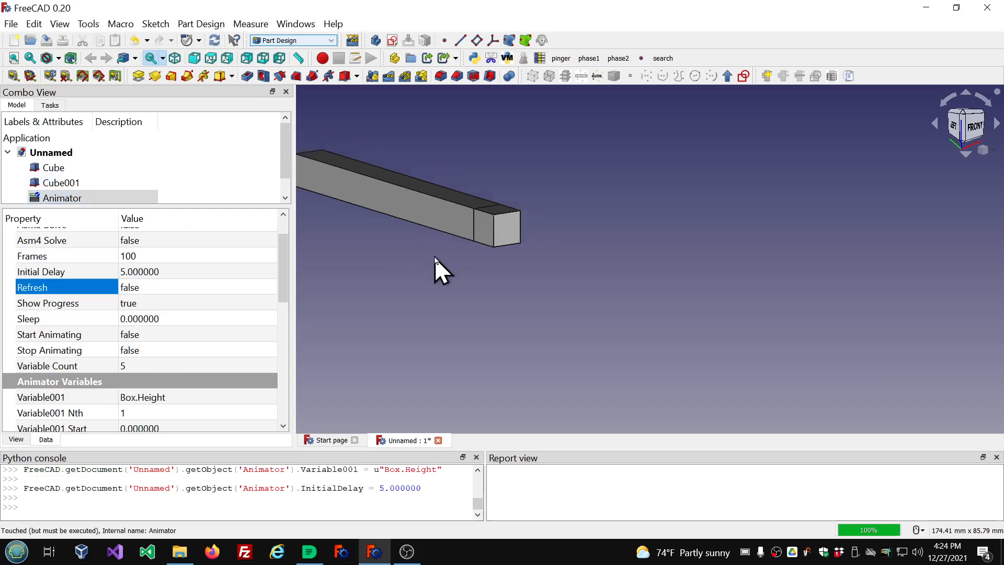
scroll(434, 258, "down", 4)
scroll(329, 184, "up", 1)
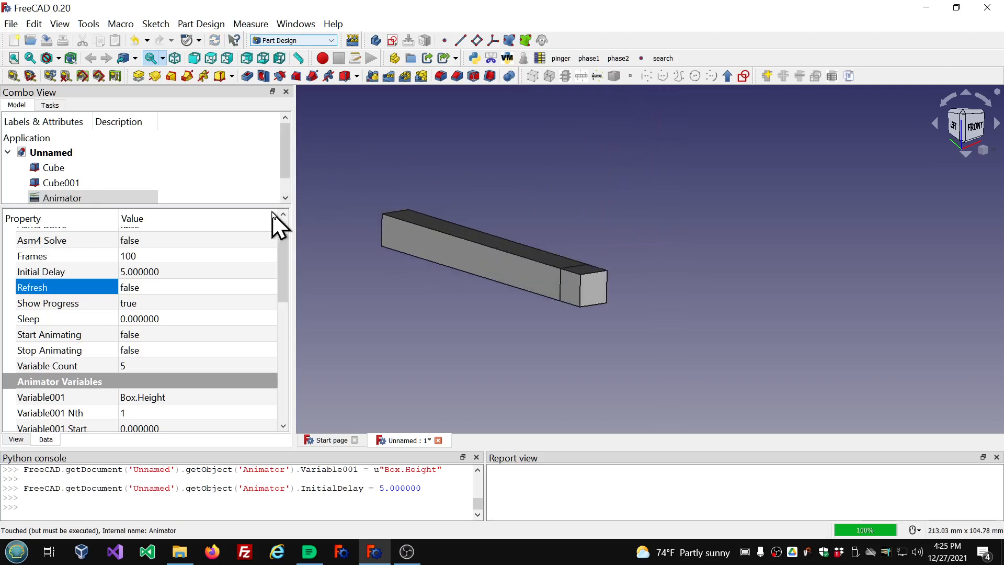
left_click(192, 271)
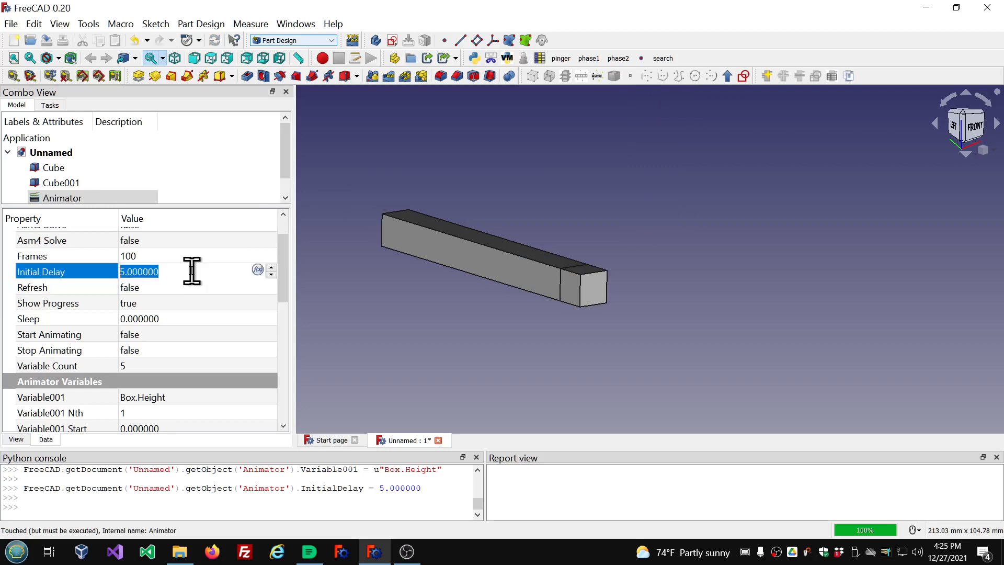
type("0")
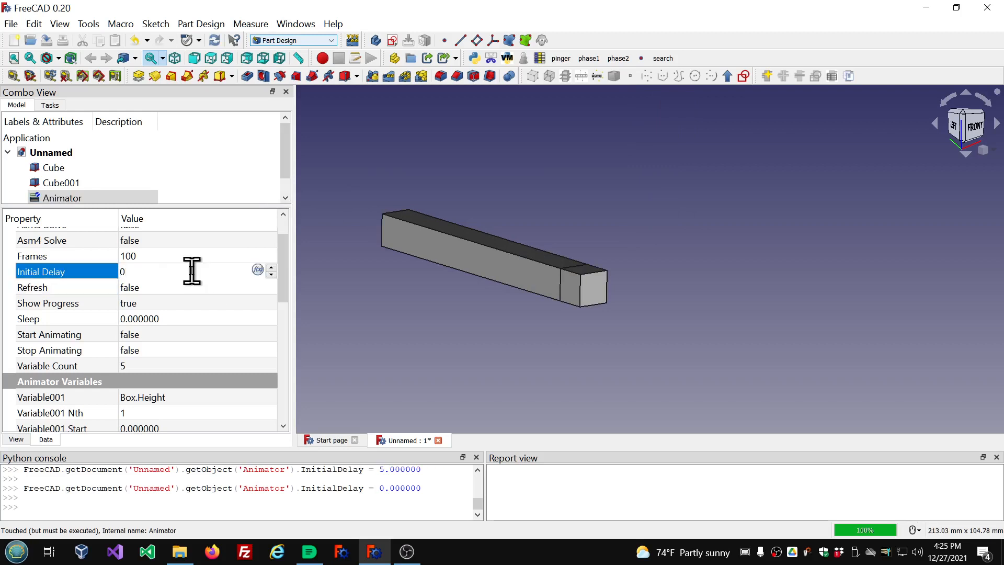
left_click(173, 288)
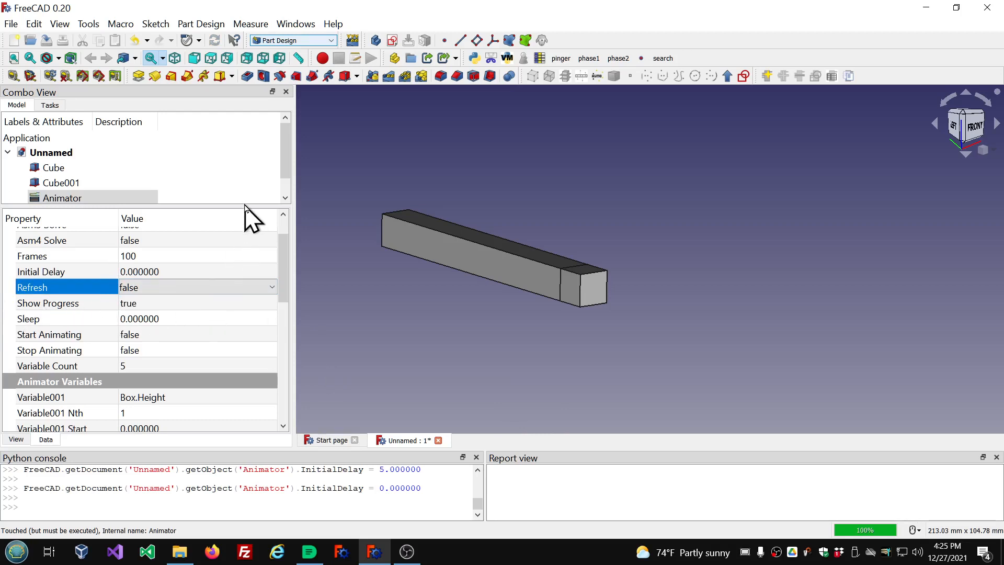
Set the Animator's Frames to 10.
left_click_drag(245, 205, 250, 255)
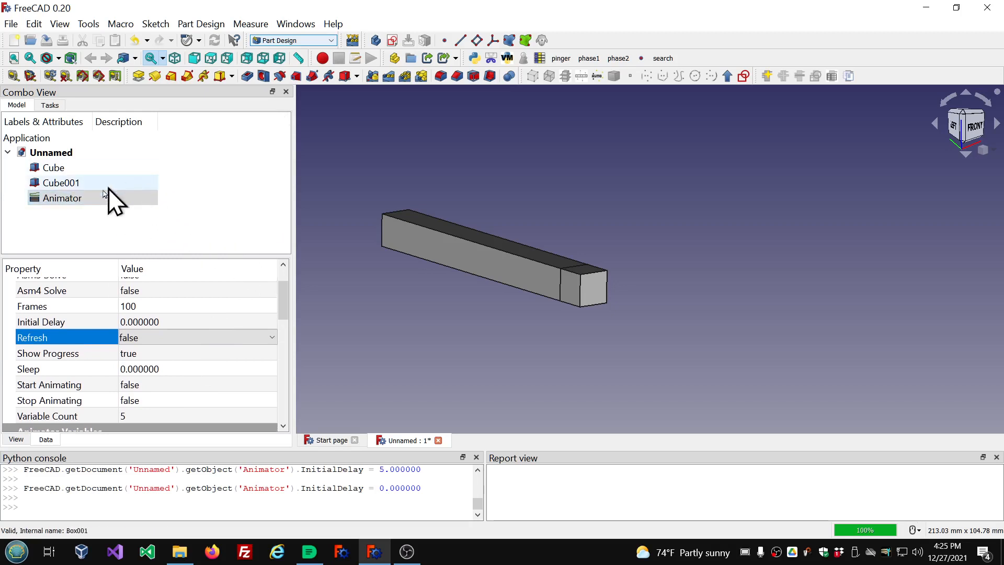
double_click(79, 201)
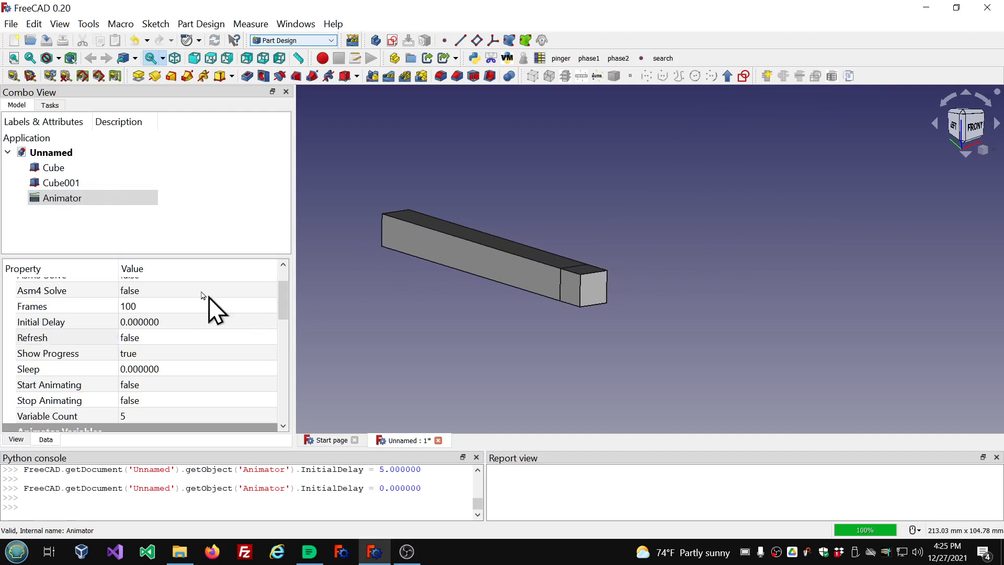
scroll(213, 332, "down", 2)
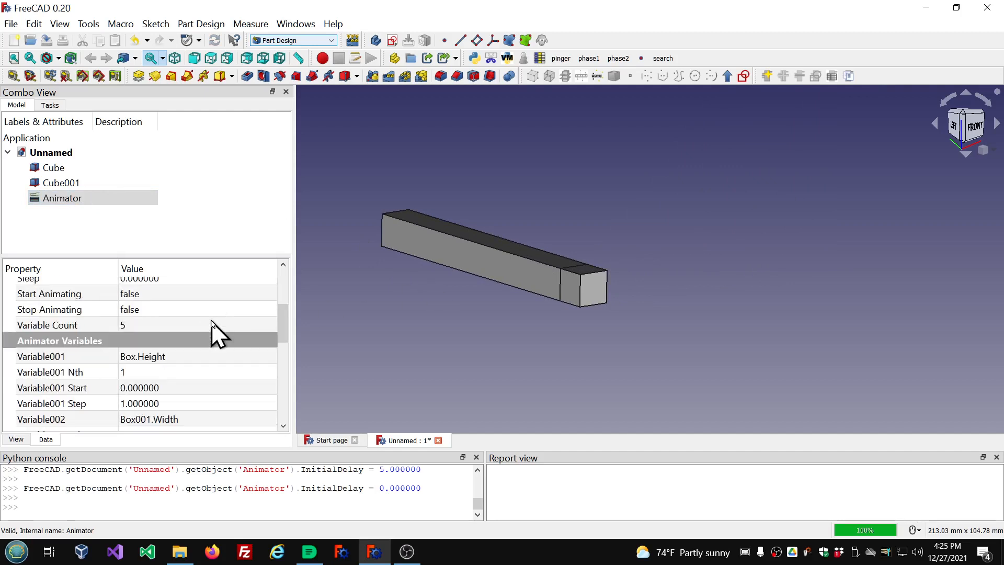
scroll(213, 331, "up", 1)
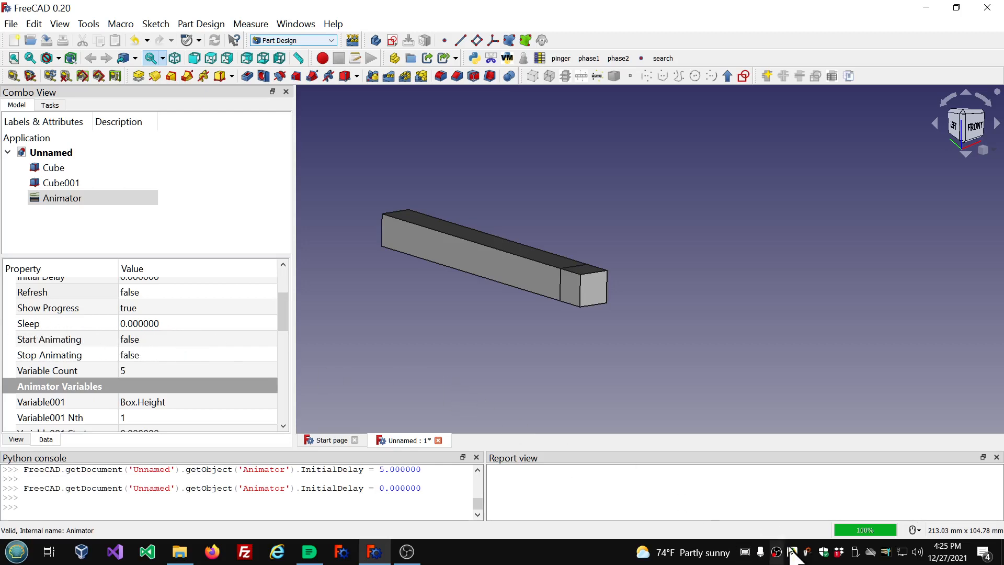
left_click(744, 553)
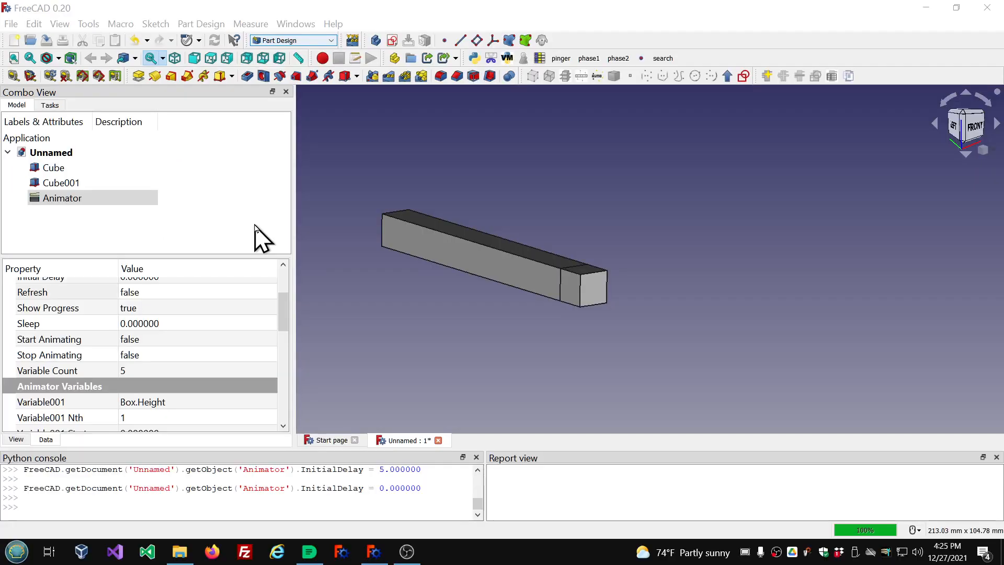
scroll(273, 409, "up", 2)
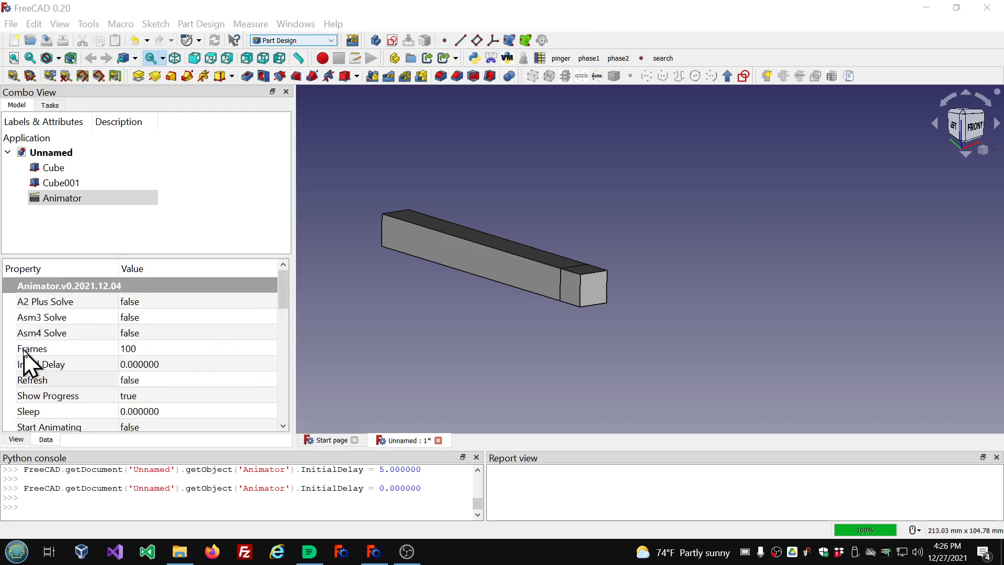
left_click(172, 348)
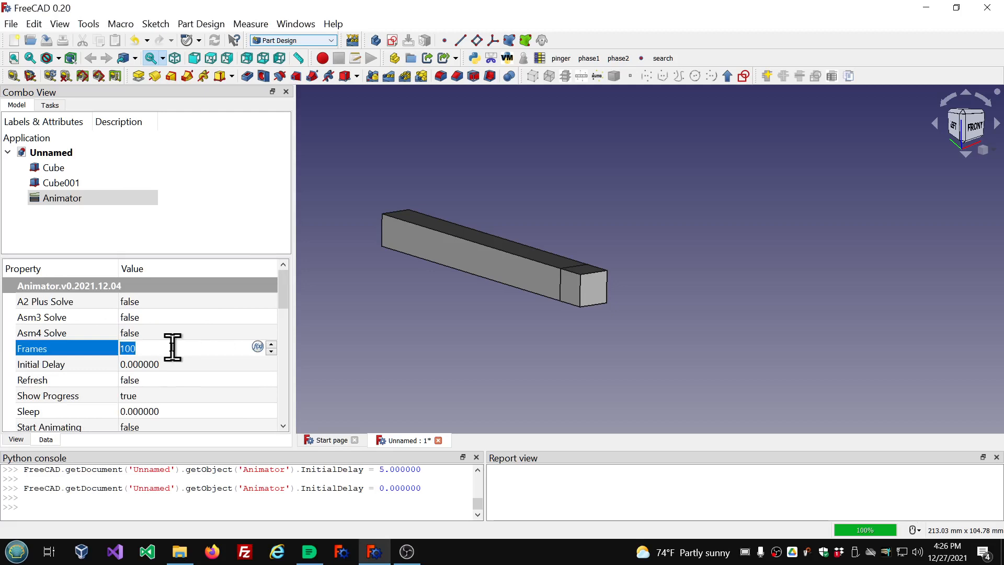
type("10")
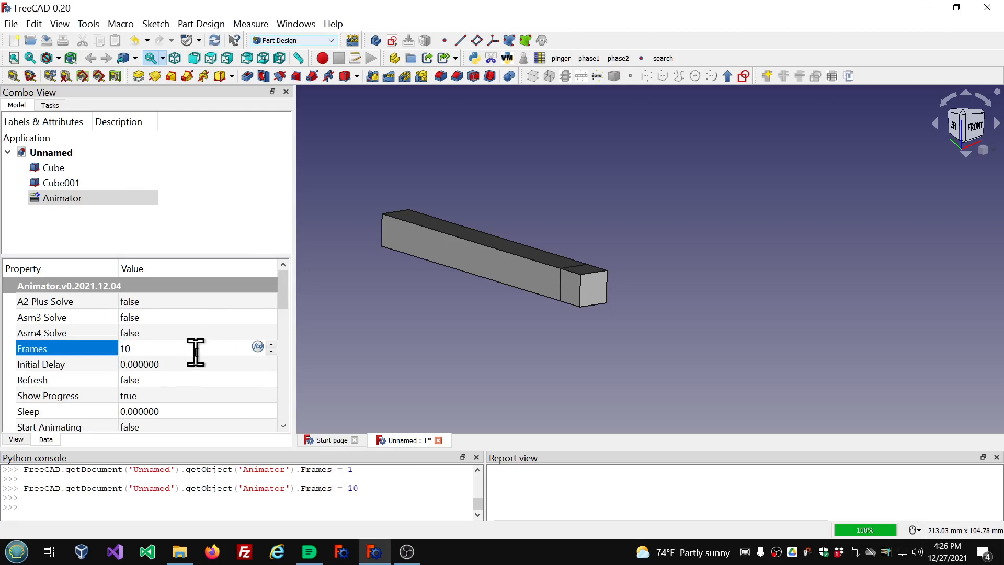
Set the Animator's Sleep to 1.
scroll(193, 387, "down", 1)
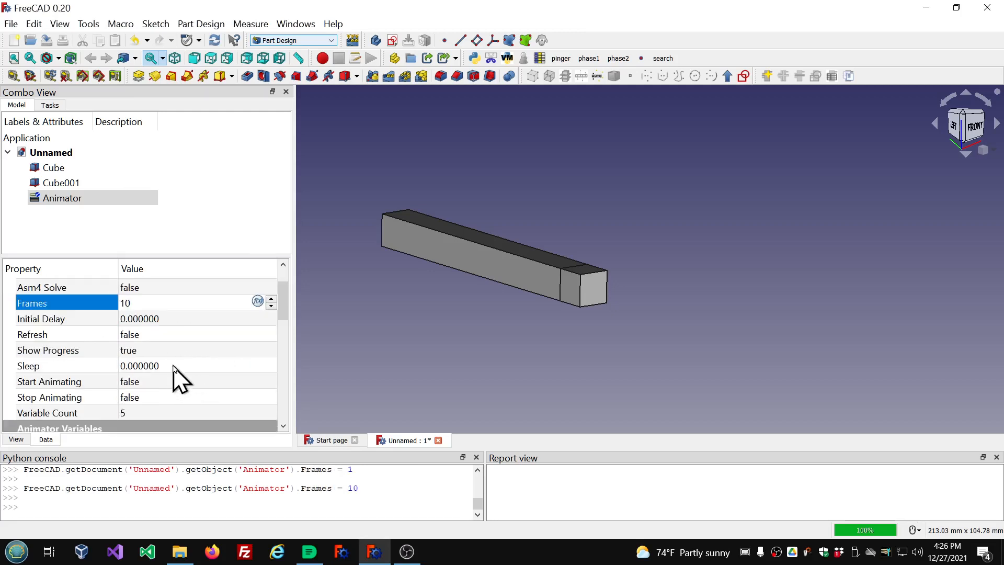
left_click(173, 366)
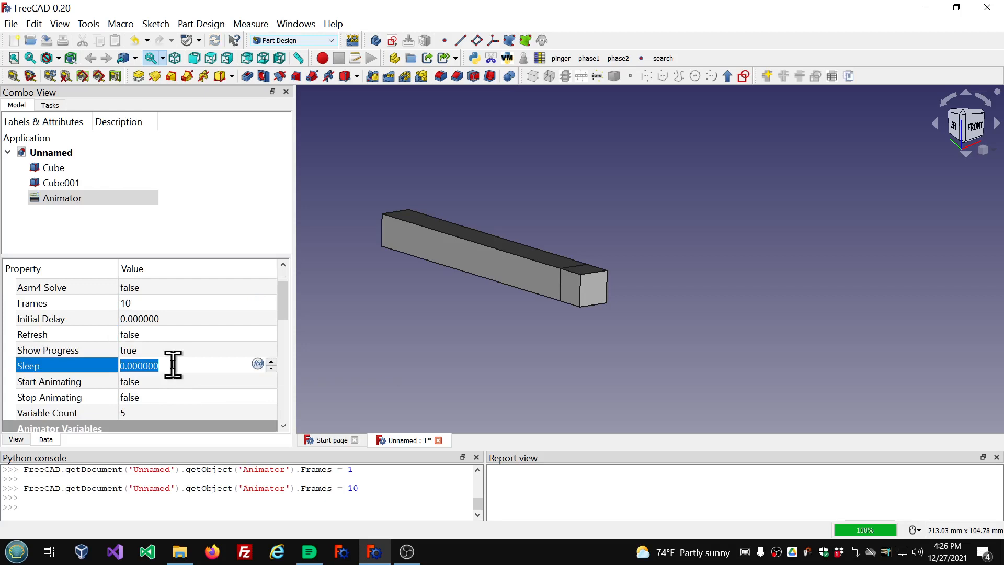
type("1")
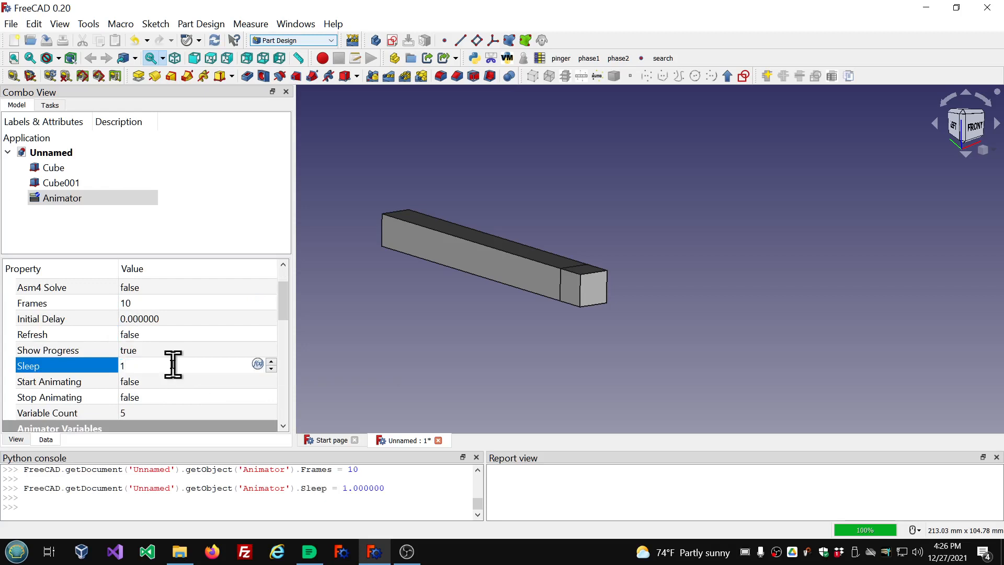
left_click(89, 215)
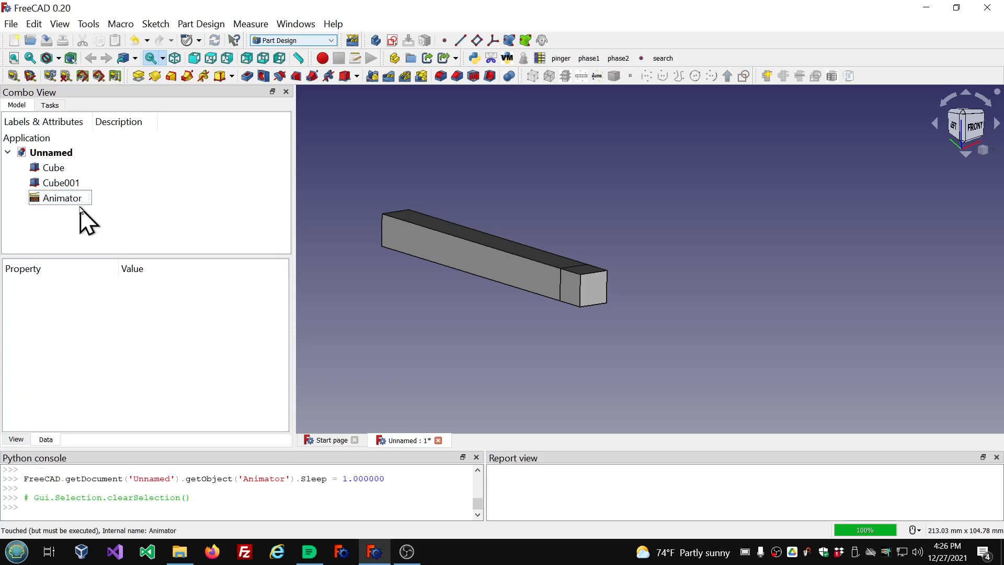
Run the Animator animation from the model tree and let it play.
double_click(55, 202)
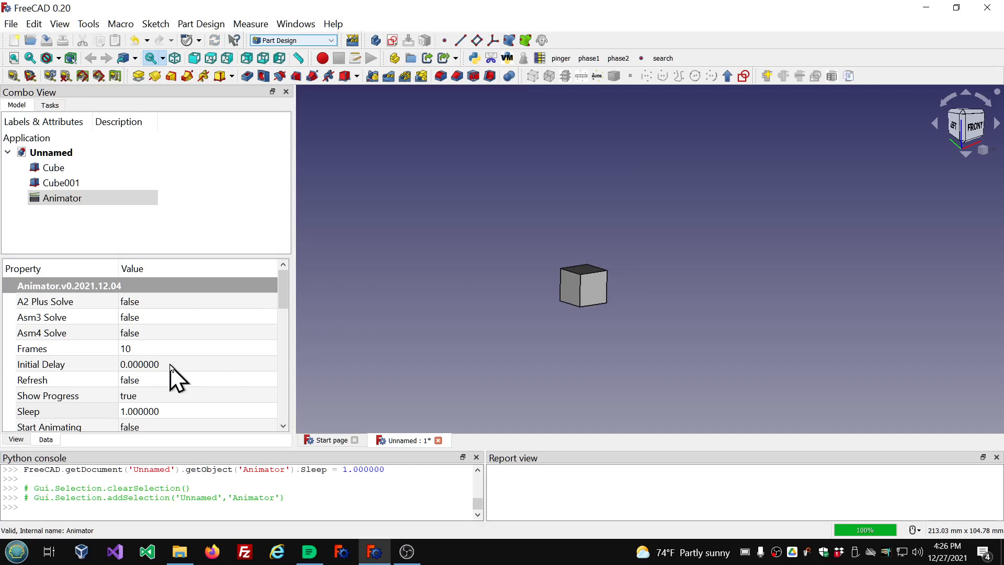
double_click(52, 200)
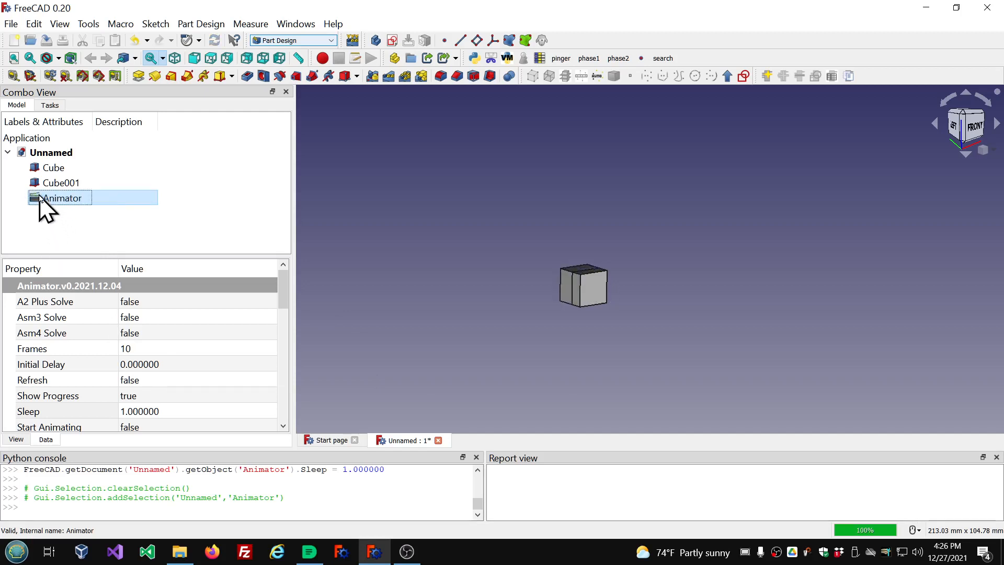
double_click(41, 200)
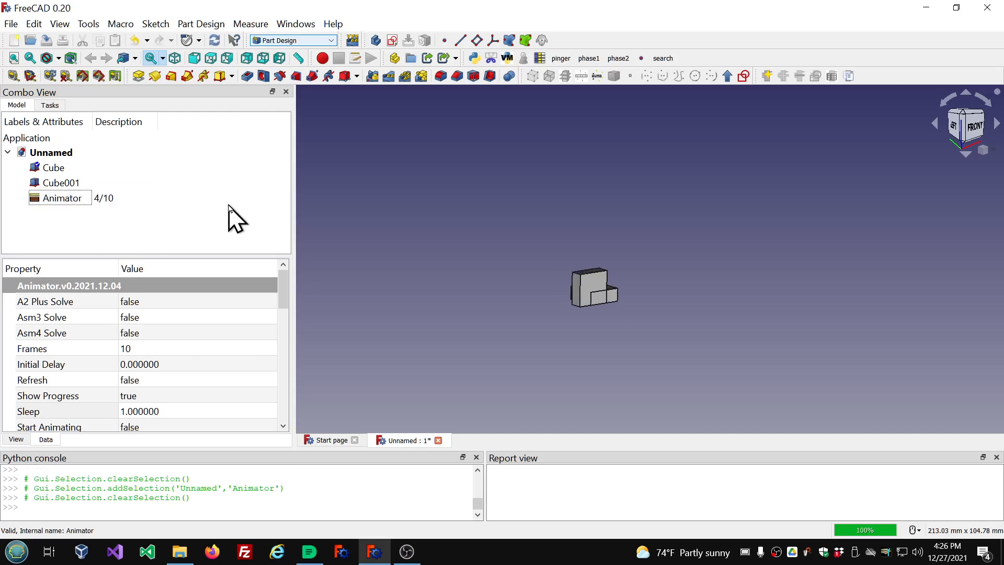
left_click(35, 199)
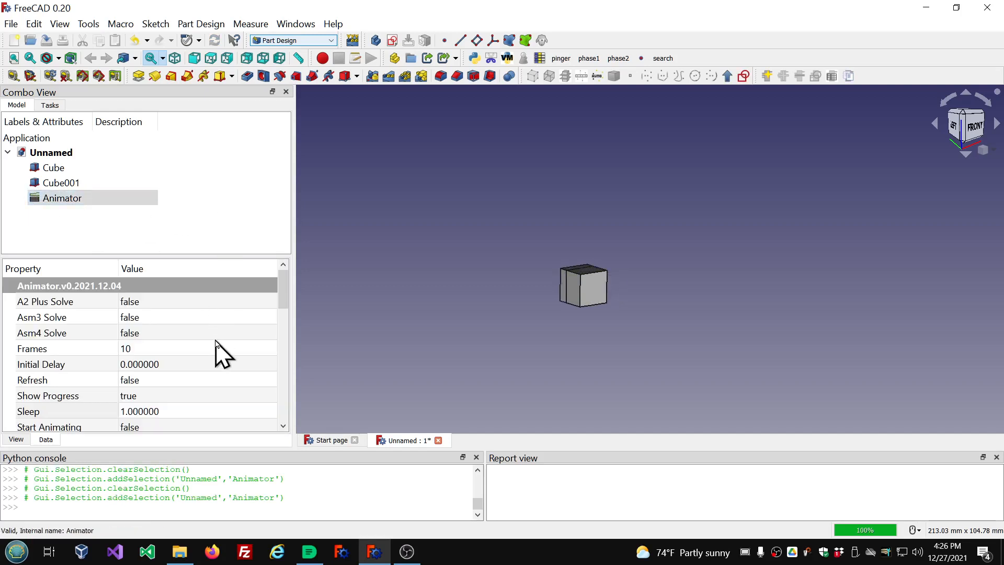
Start the animation by setting Start Animating to true.
scroll(217, 348, "down", 2)
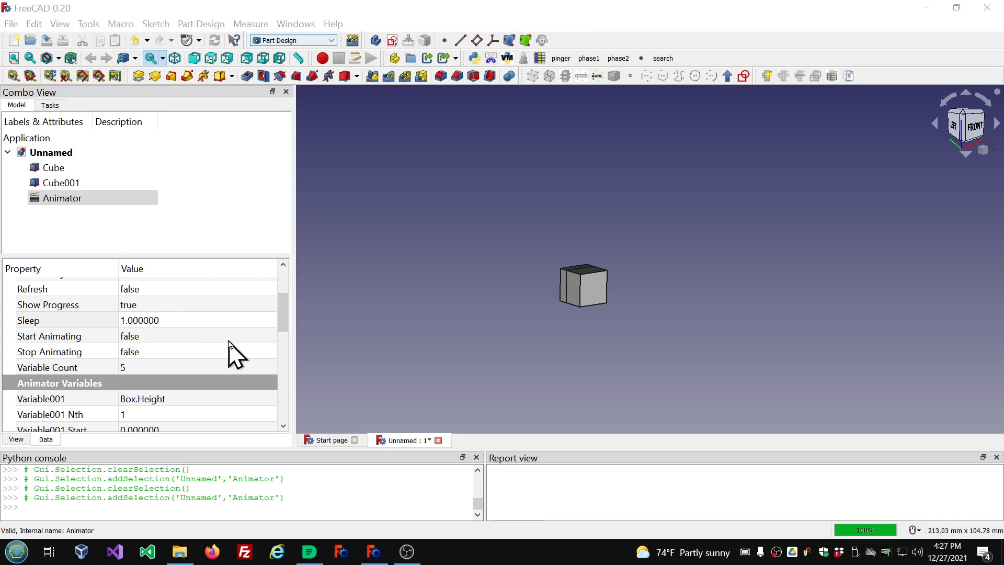
left_click(261, 337)
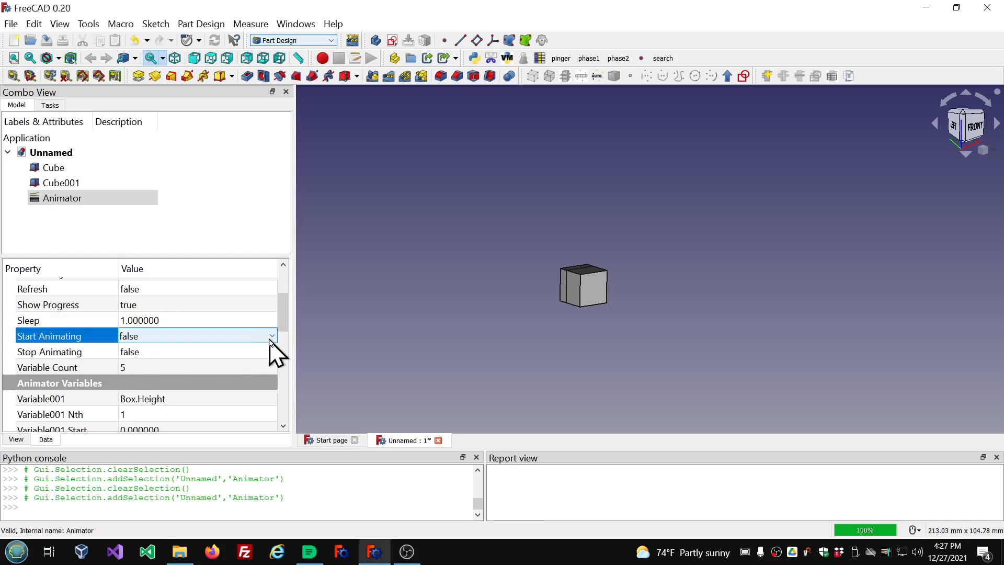
left_click(271, 337)
left_click(178, 361)
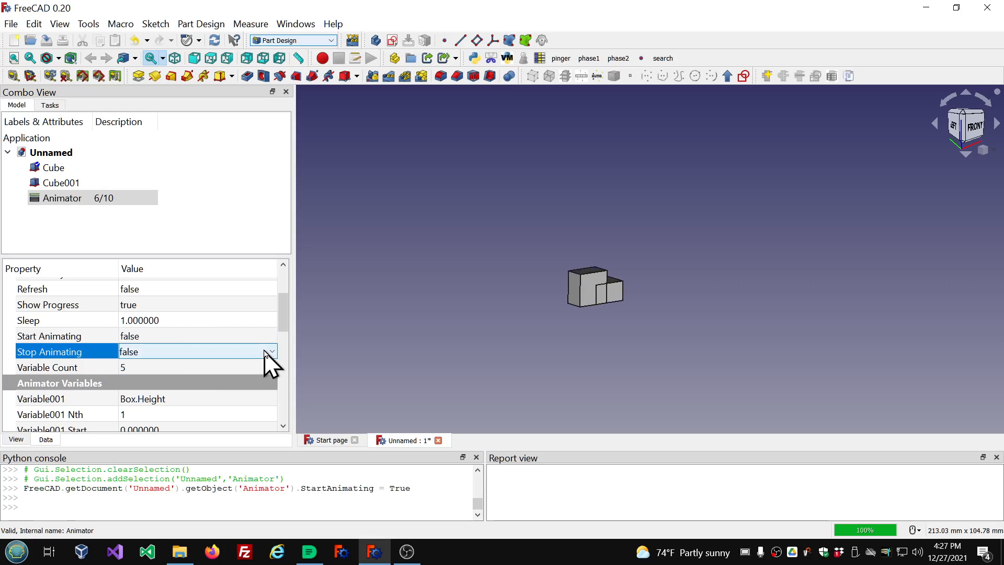
Stop the running animation through the Stop Animating trigger.
left_click(270, 352)
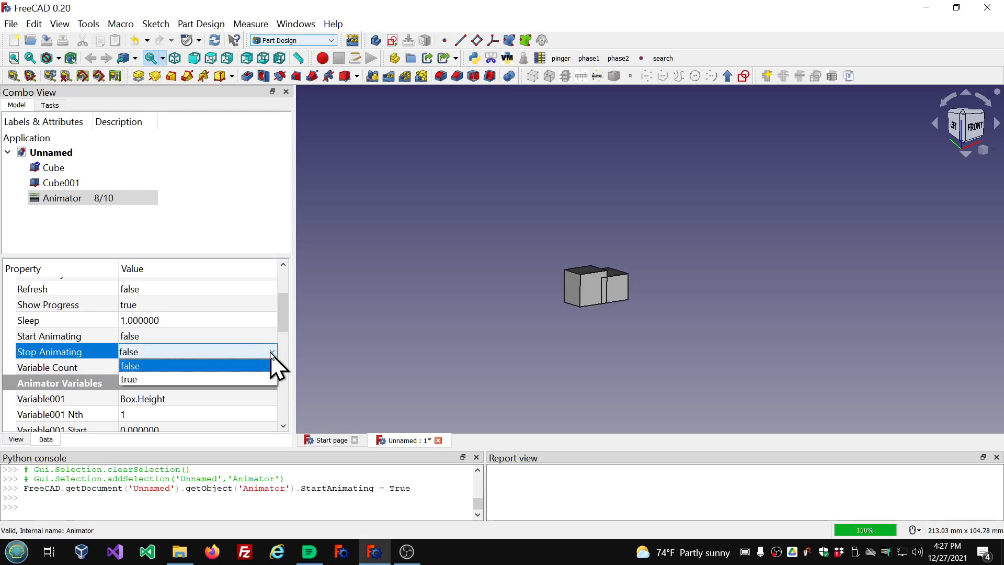
left_click(260, 381)
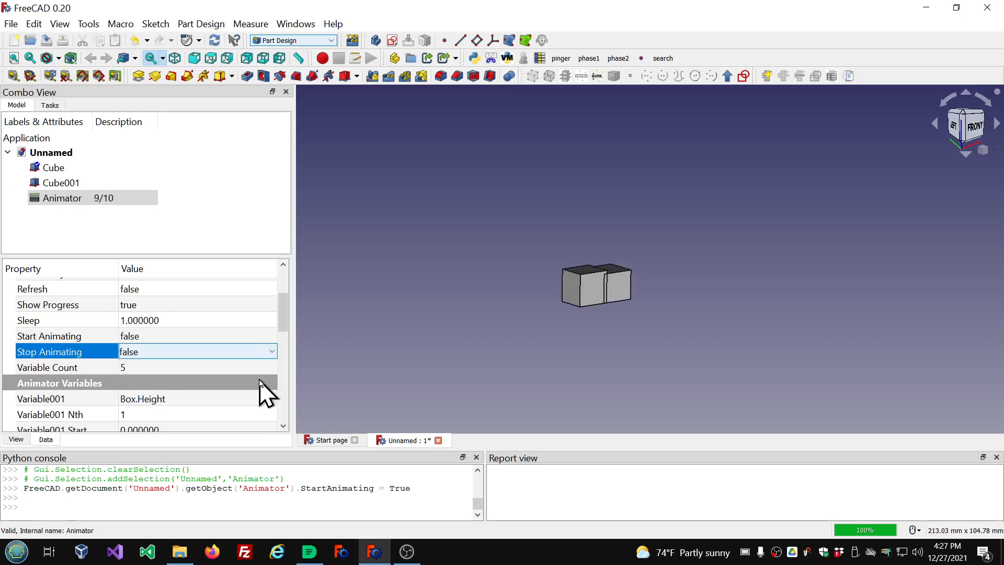
left_click(269, 351)
left_click(270, 352)
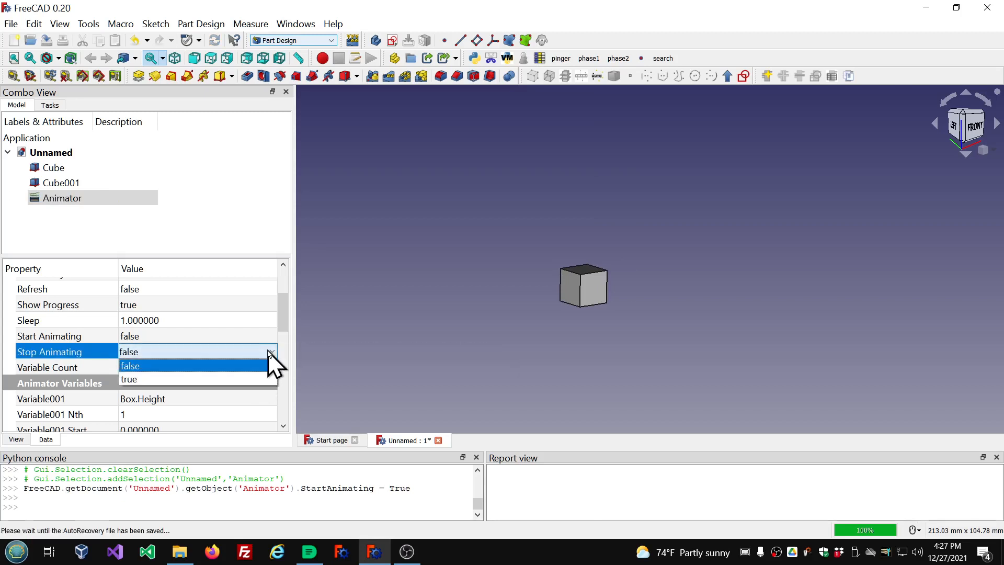
left_click(228, 365)
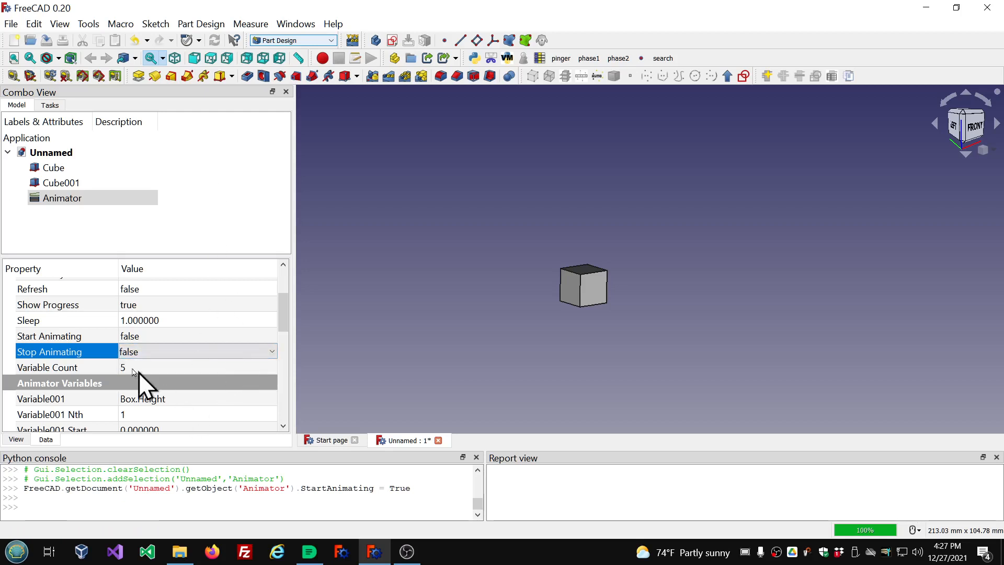
right_click(32, 198)
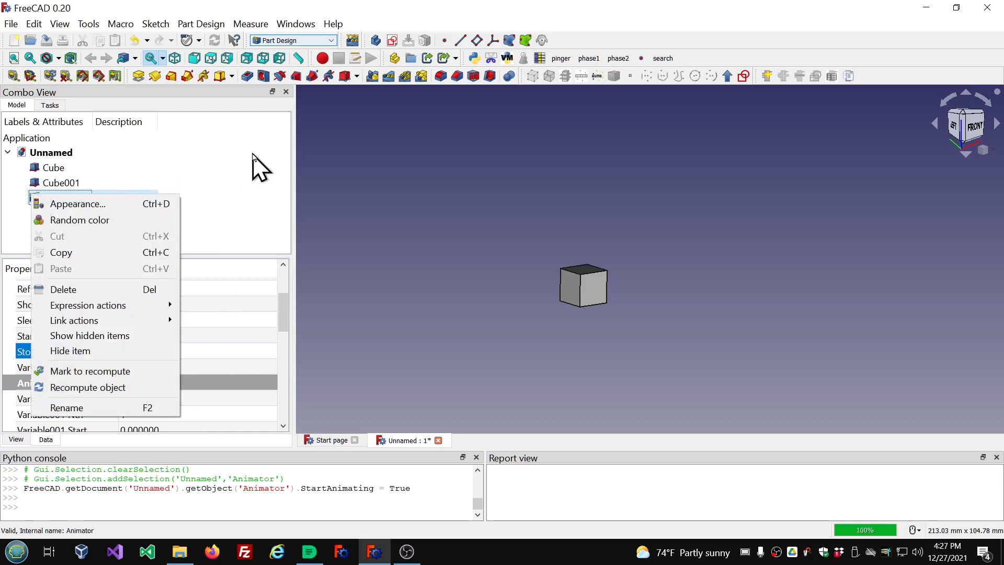
left_click(252, 166)
left_click(54, 201)
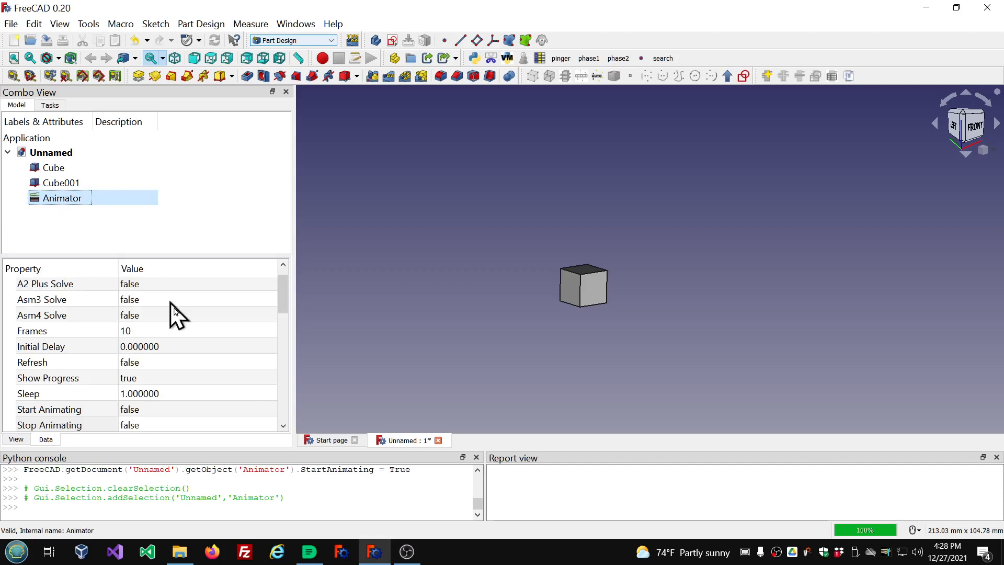
scroll(224, 410, "down", 6)
scroll(222, 409, "up", 7)
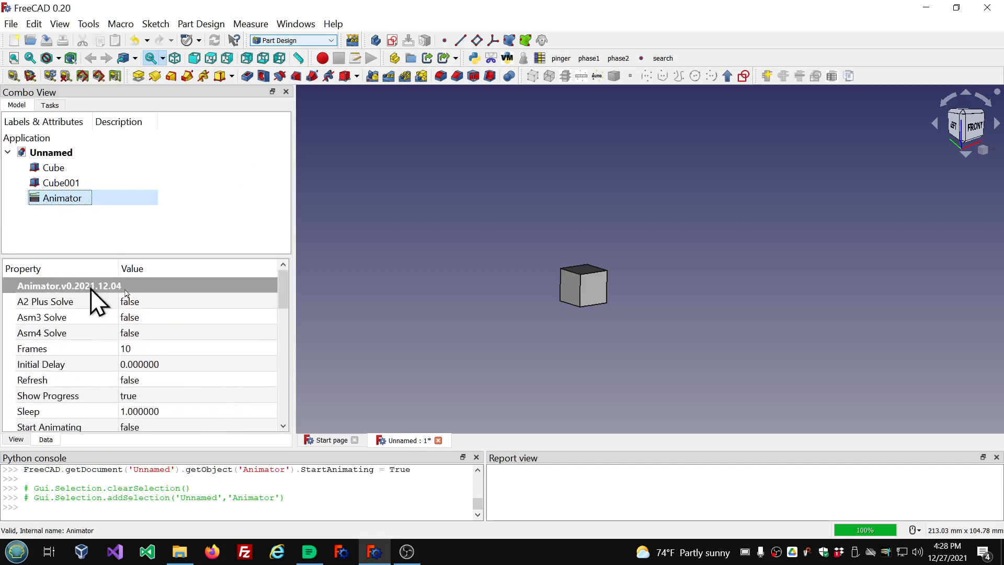
left_click(745, 558)
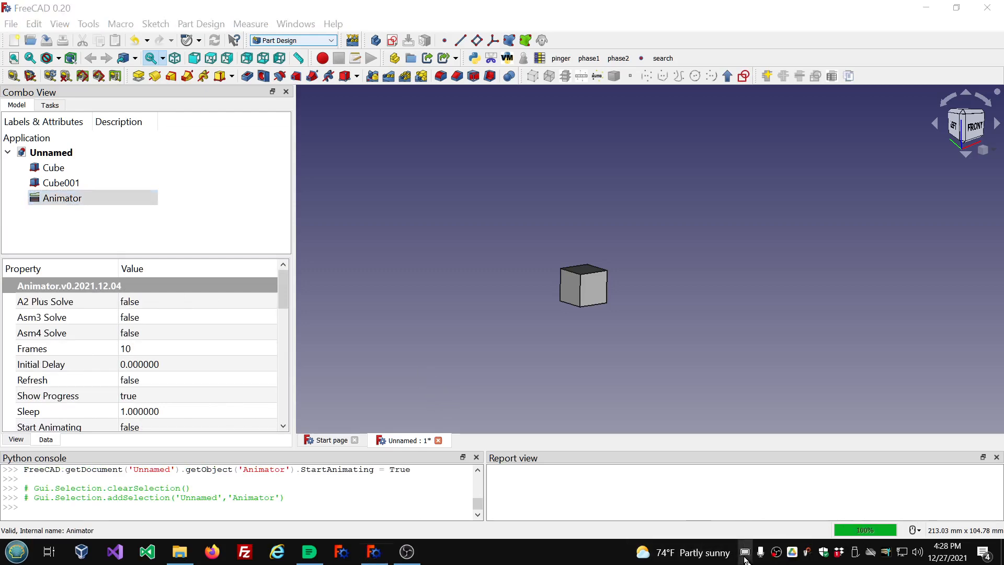
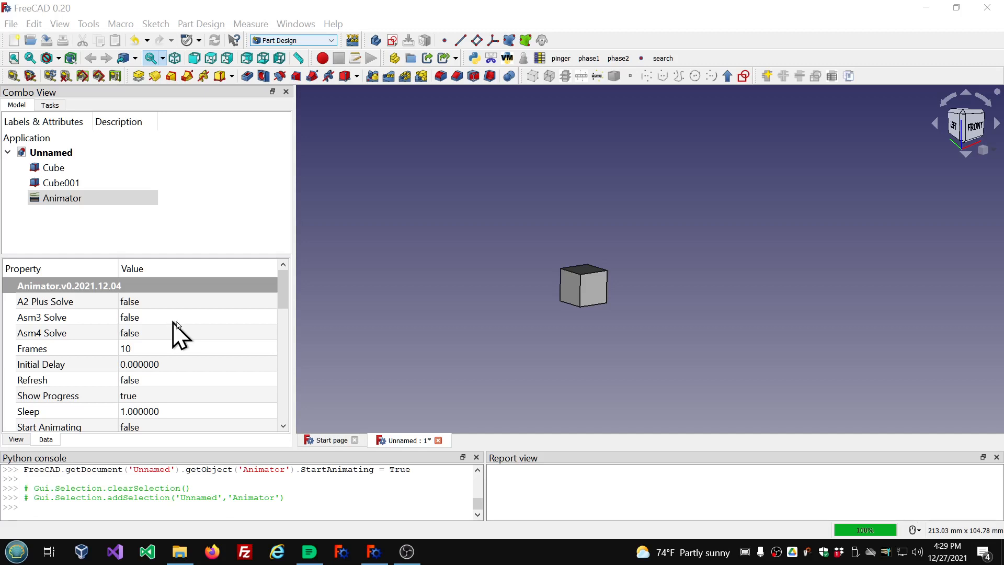
scroll(196, 329, "down", 2)
scroll(195, 323, "down", 6)
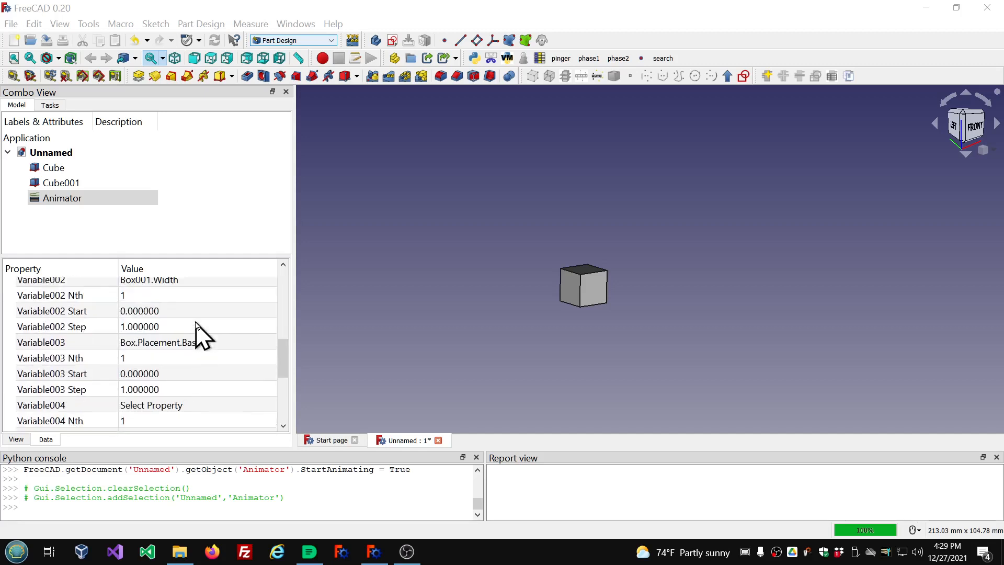
scroll(196, 324, "up", 7)
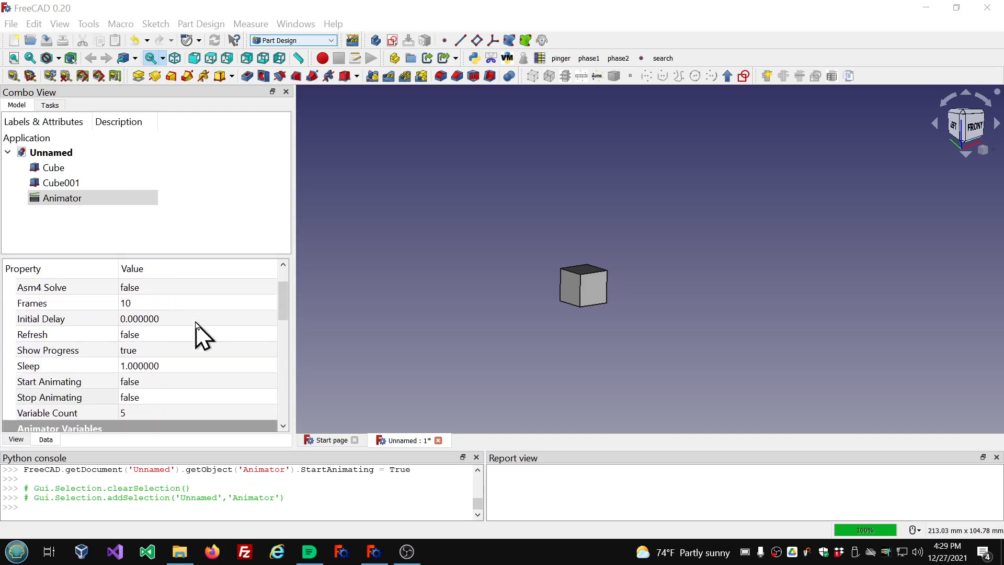
left_click(437, 140)
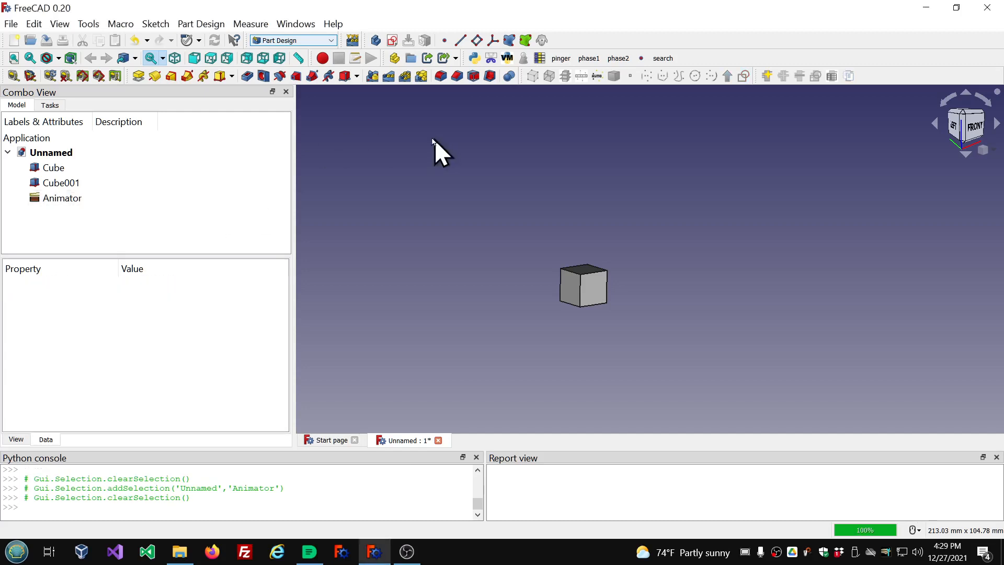
Create a new sketch on the XY_Plane.
left_click(392, 40)
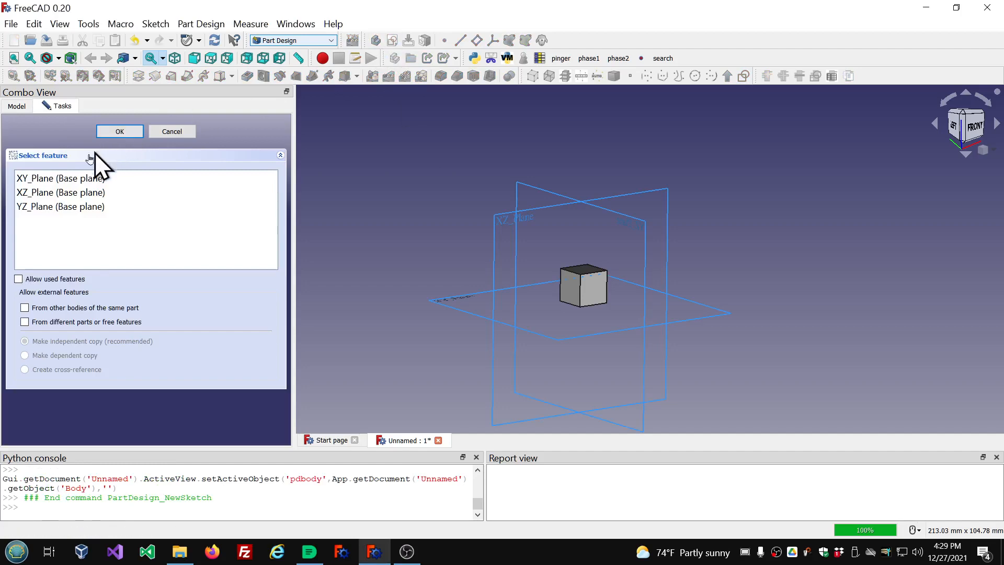
left_click(66, 179)
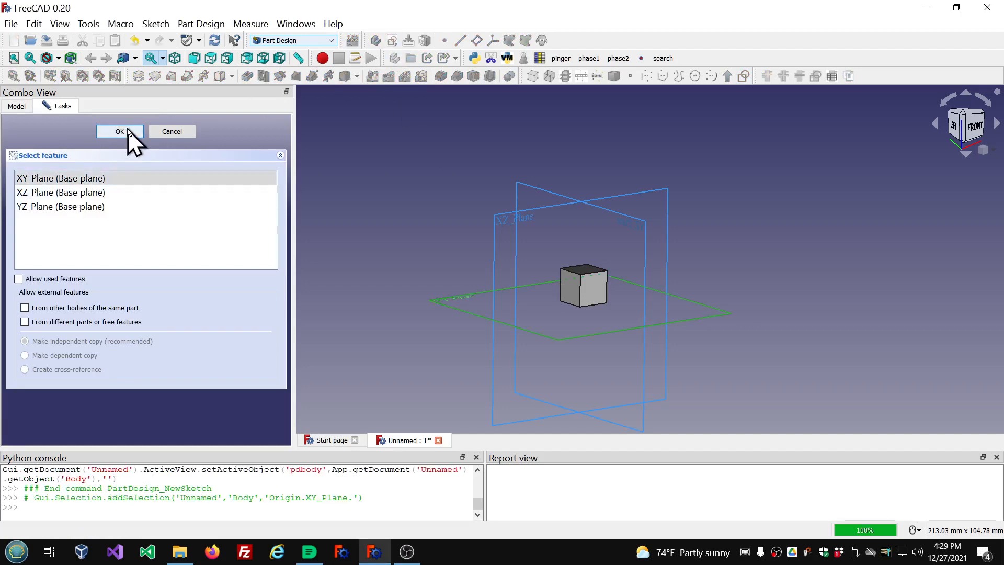
left_click(129, 132)
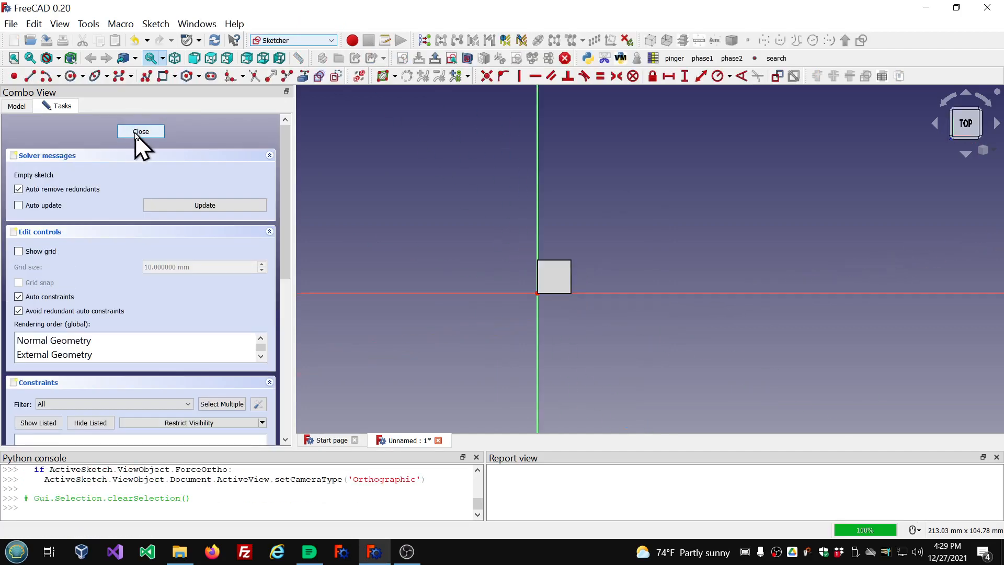
Draw a circle centred at the origin with a radius of about 26 mm.
left_click(337, 78)
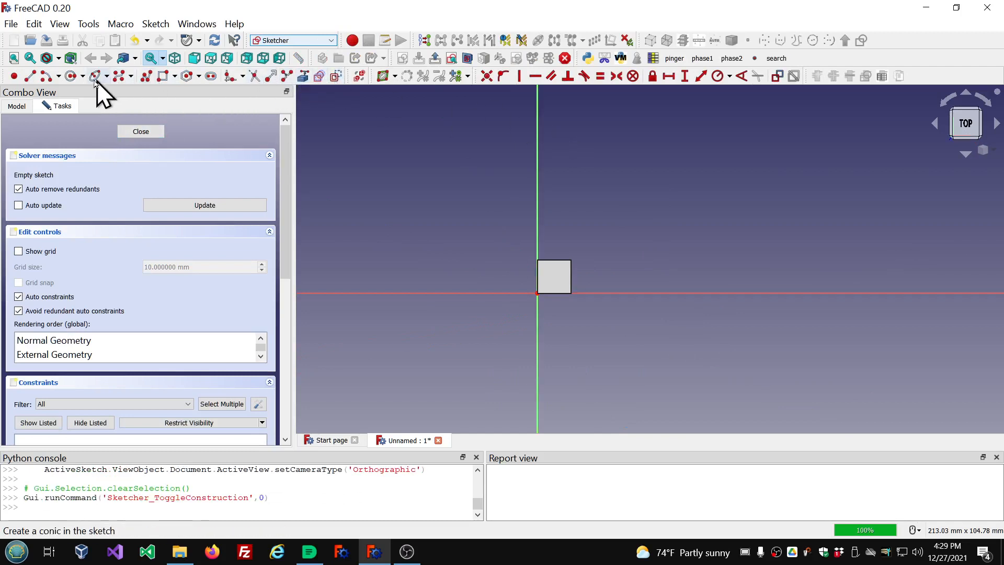
left_click(72, 77)
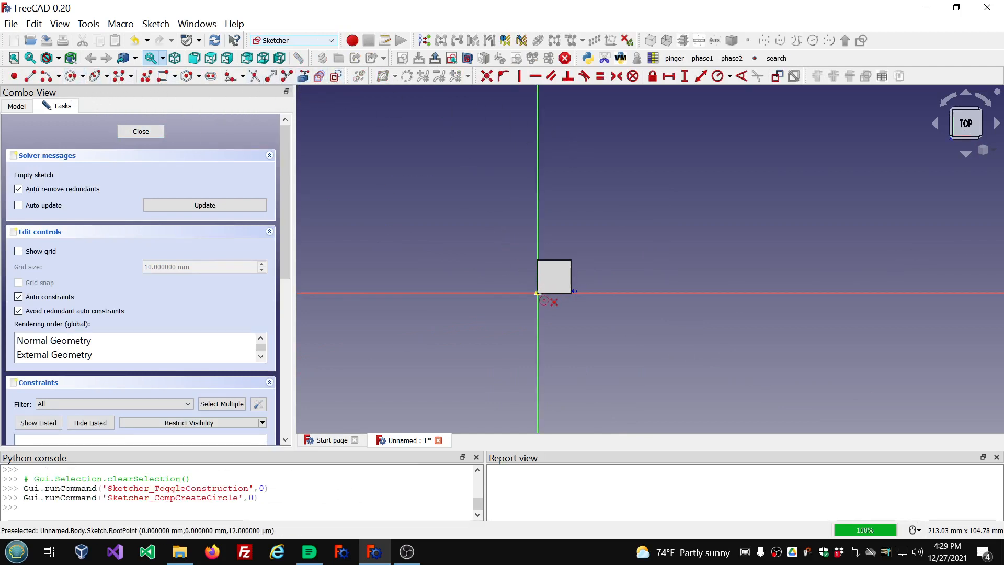
left_click(537, 293)
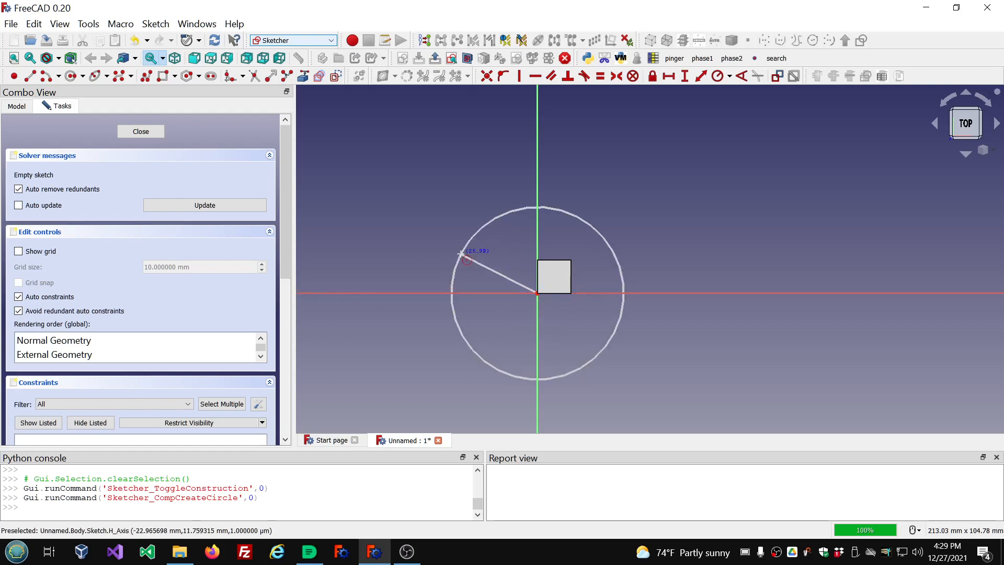
left_click(460, 254)
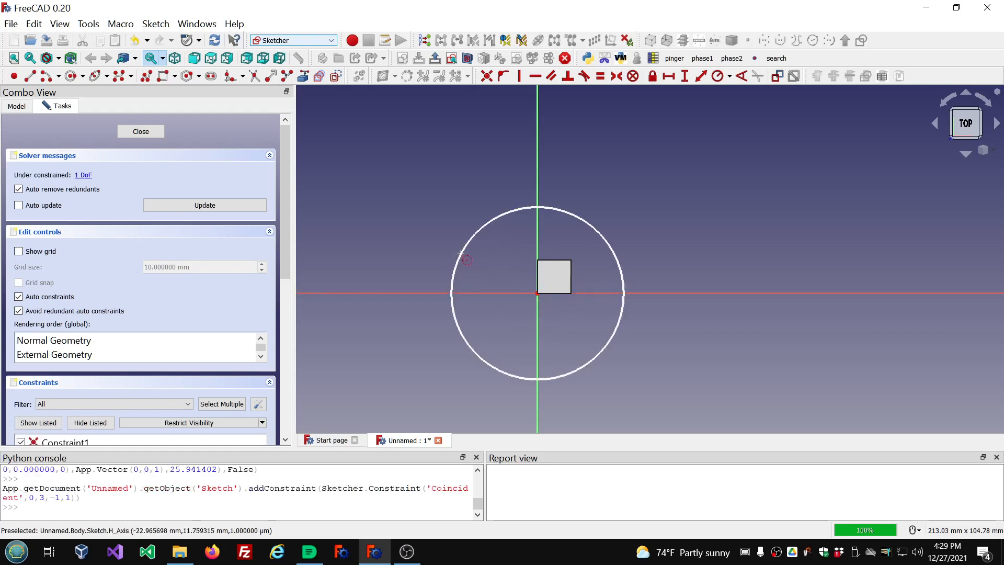
Constrain the circle's radius to 10 mm and close the sketch.
left_click(619, 263)
left_click(718, 77)
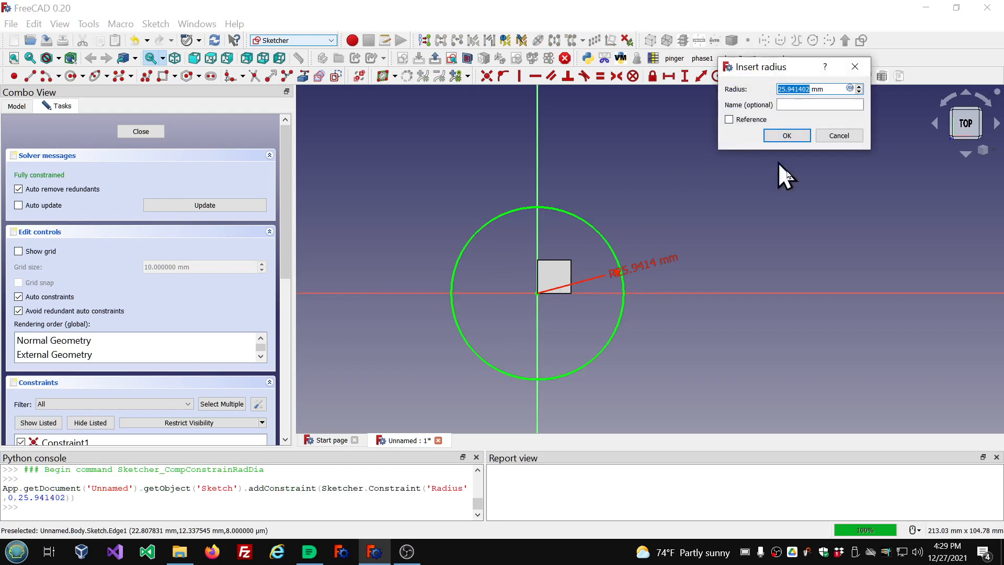
type("10")
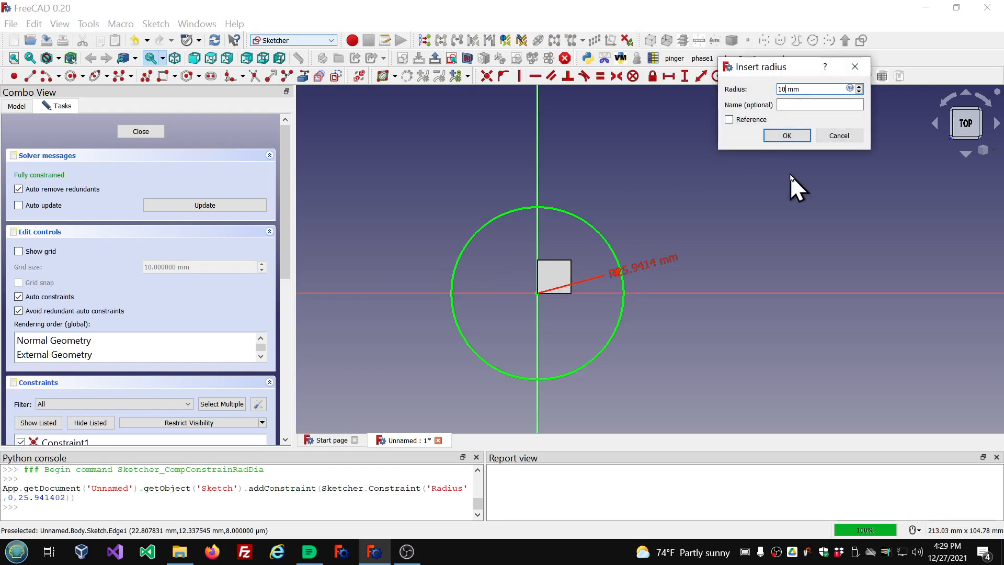
left_click(786, 135)
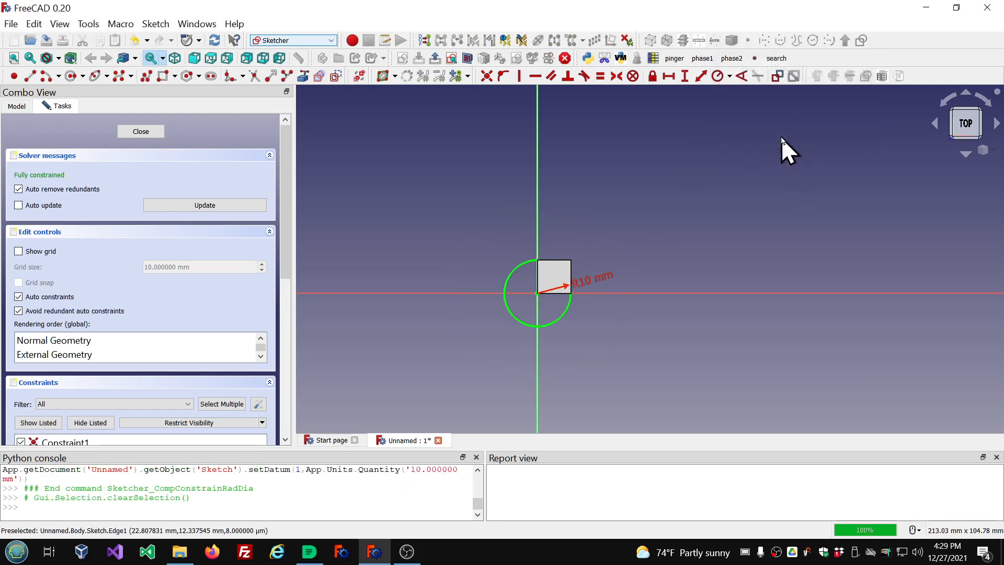
left_click(138, 132)
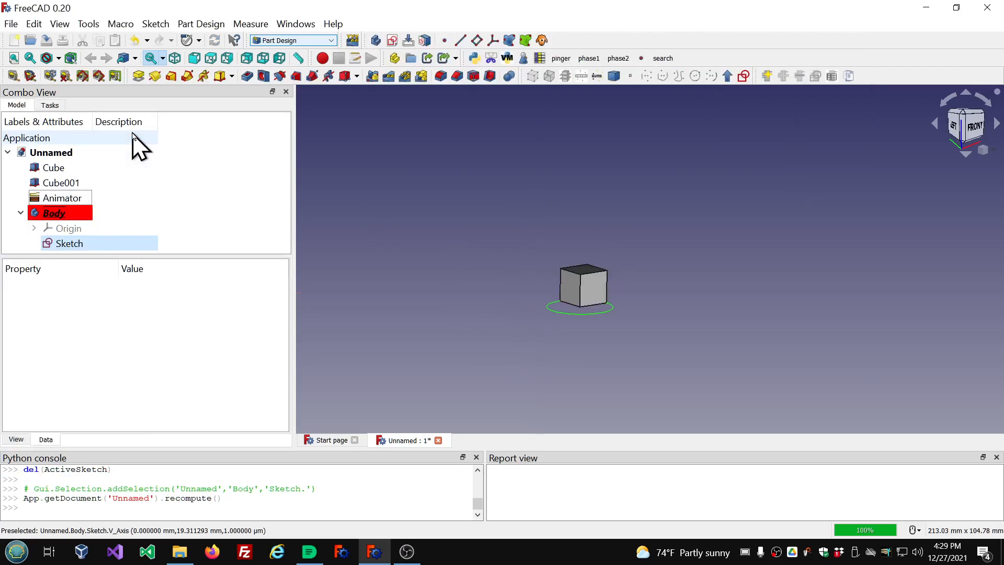
Delete the Cube and Cube001 objects from the model tree.
left_click(52, 167)
key("Delete")
left_click(53, 168)
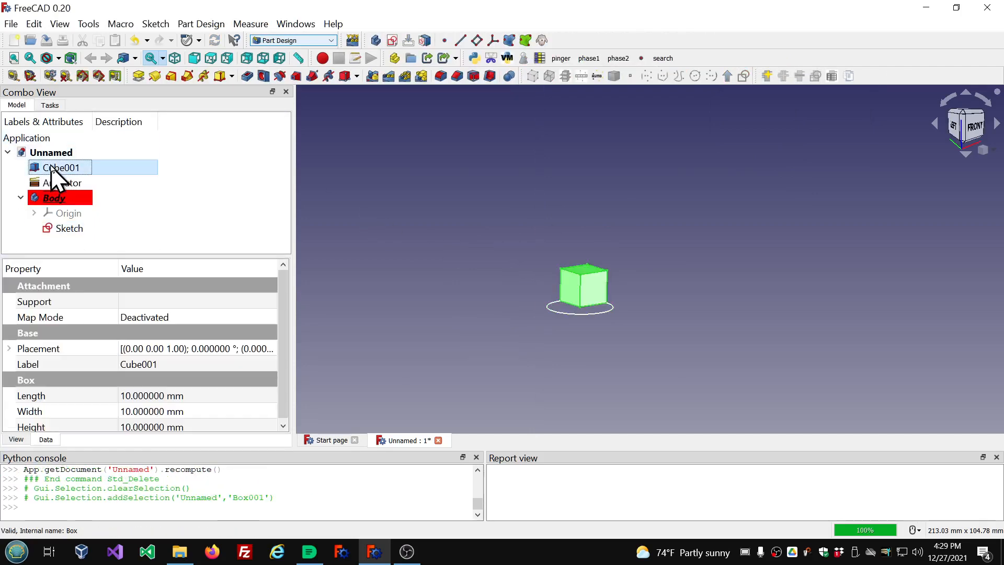
key("Delete")
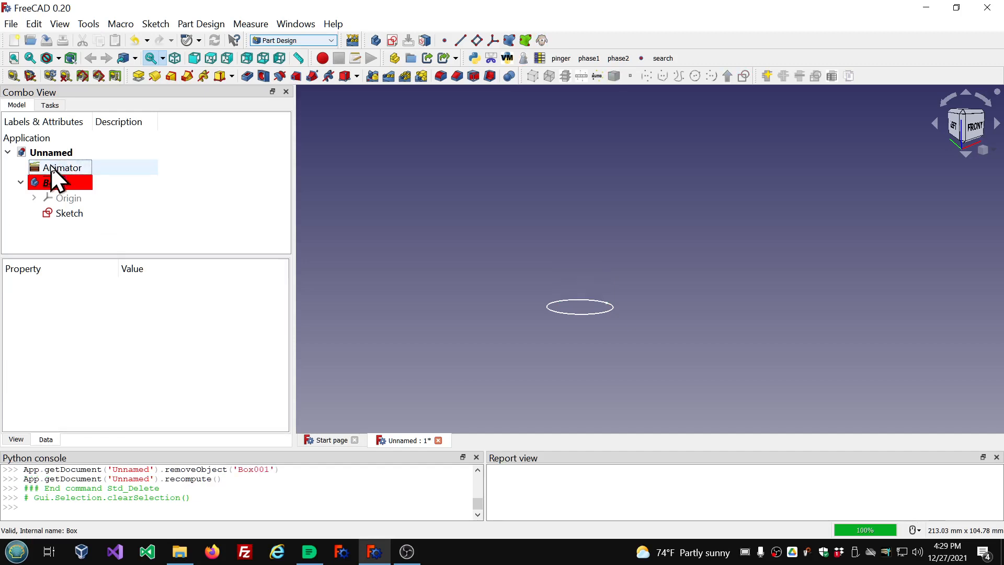
Set the Animator's Refresh property to true.
left_click(53, 168)
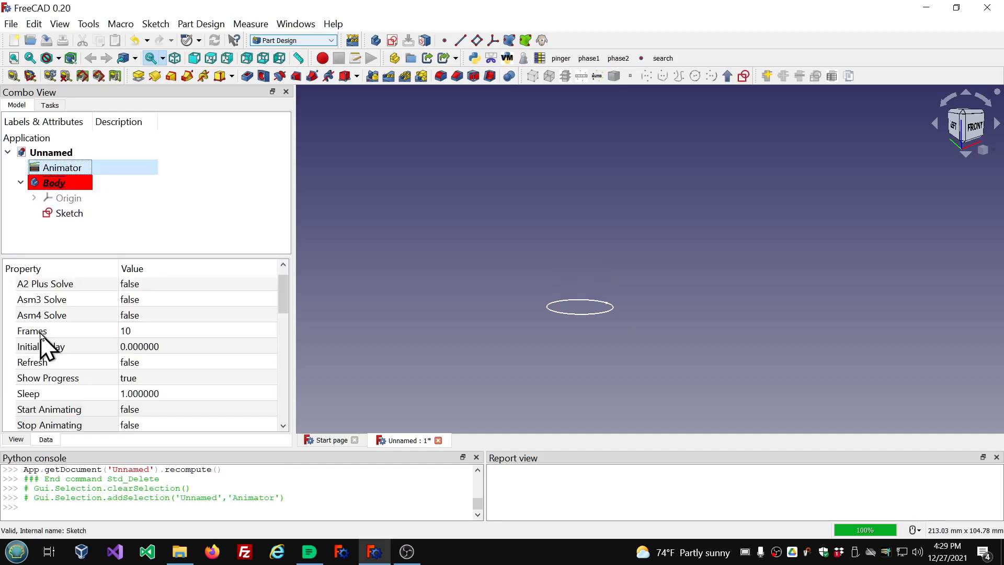
left_click(207, 363)
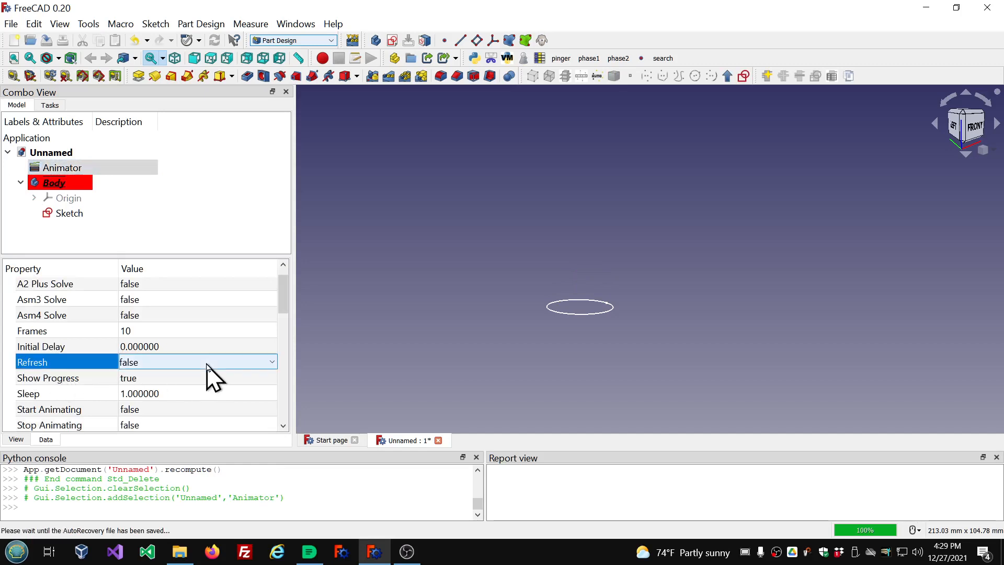
scroll(207, 363, "down", 1)
left_click(212, 201)
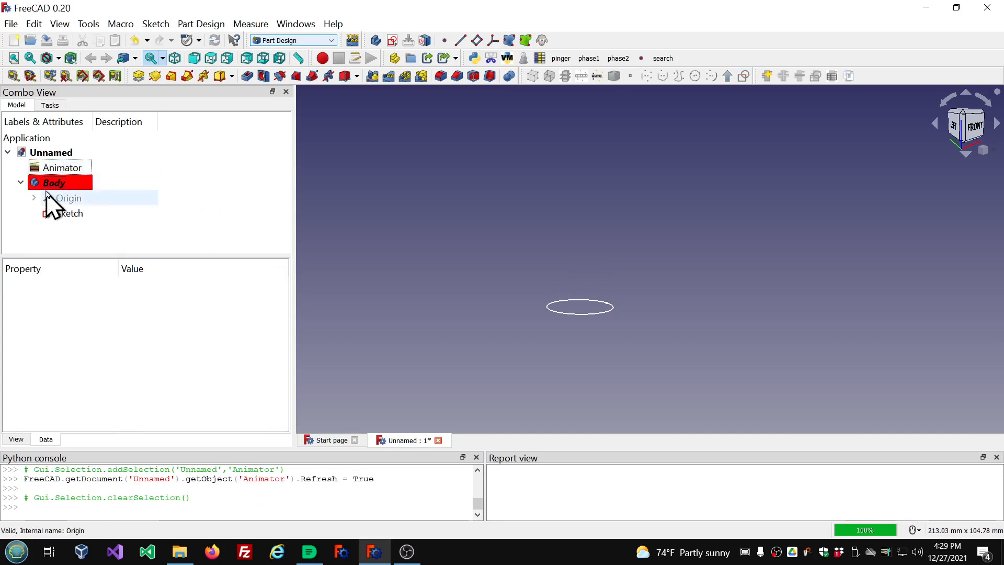
left_click(78, 214)
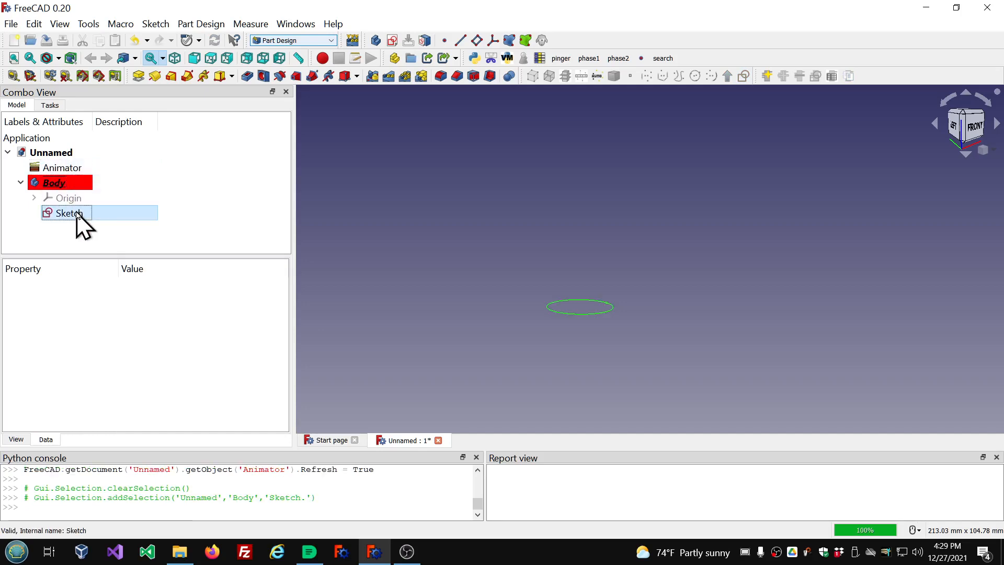
double_click(78, 214)
left_click(144, 130)
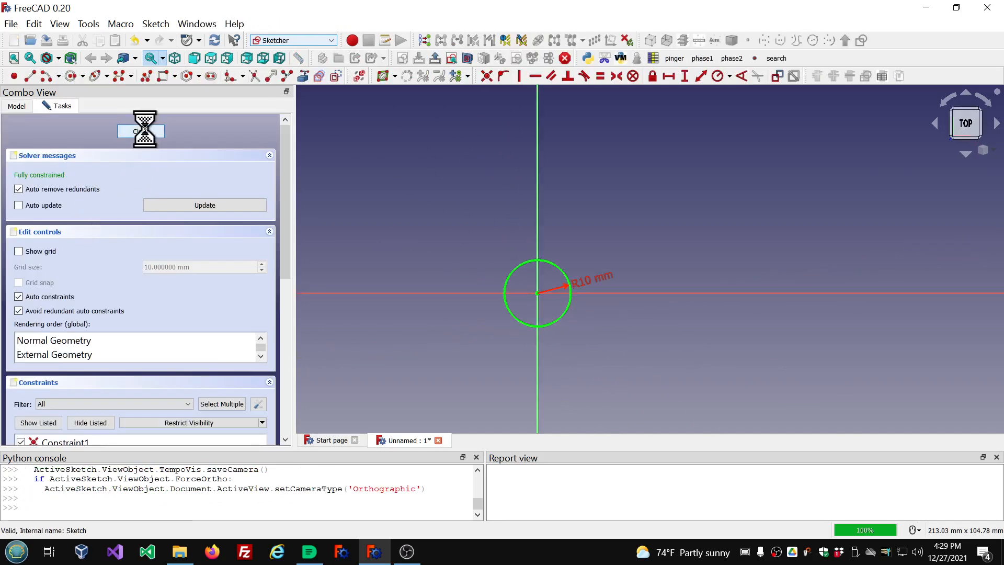
Browse the properties offered for the Animator's Variable001 without choosing one.
left_click(70, 169)
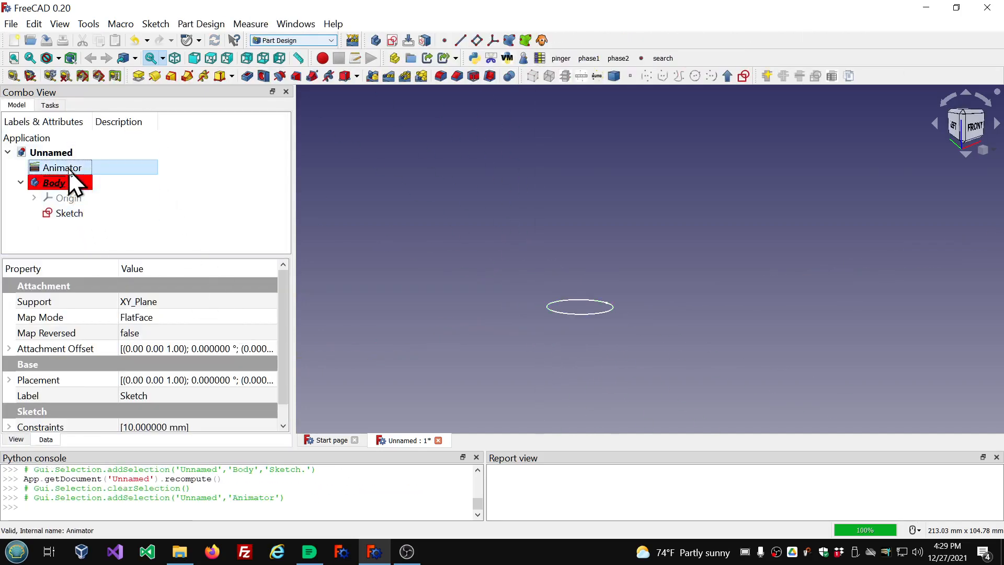
scroll(256, 351, "down", 3)
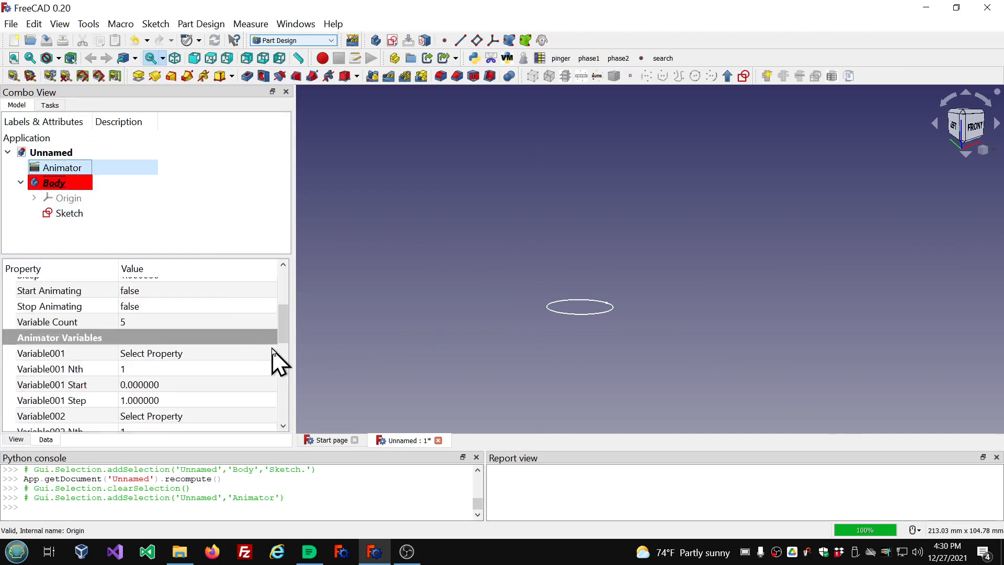
left_click(272, 352)
left_click(274, 354)
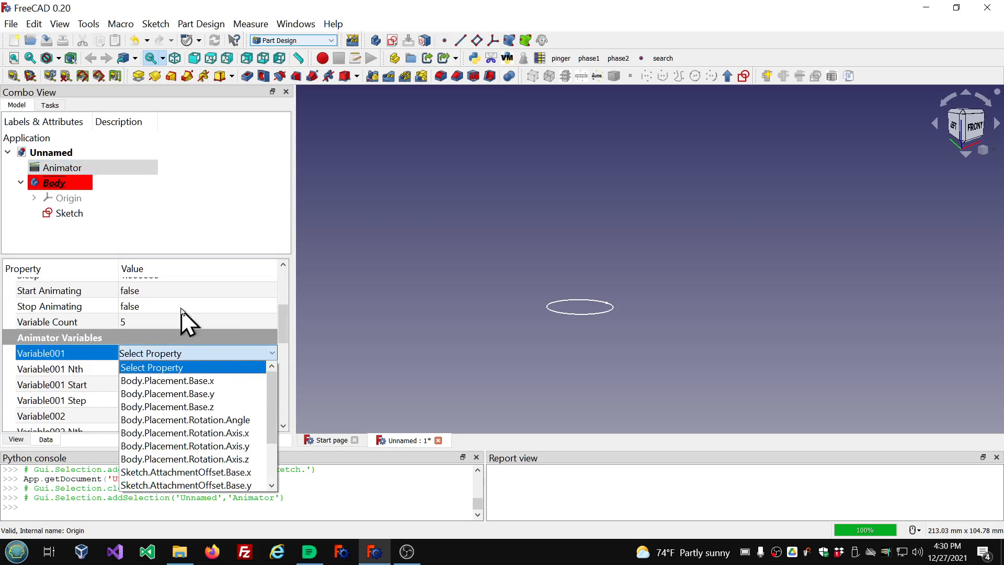
scroll(241, 413, "down", 1)
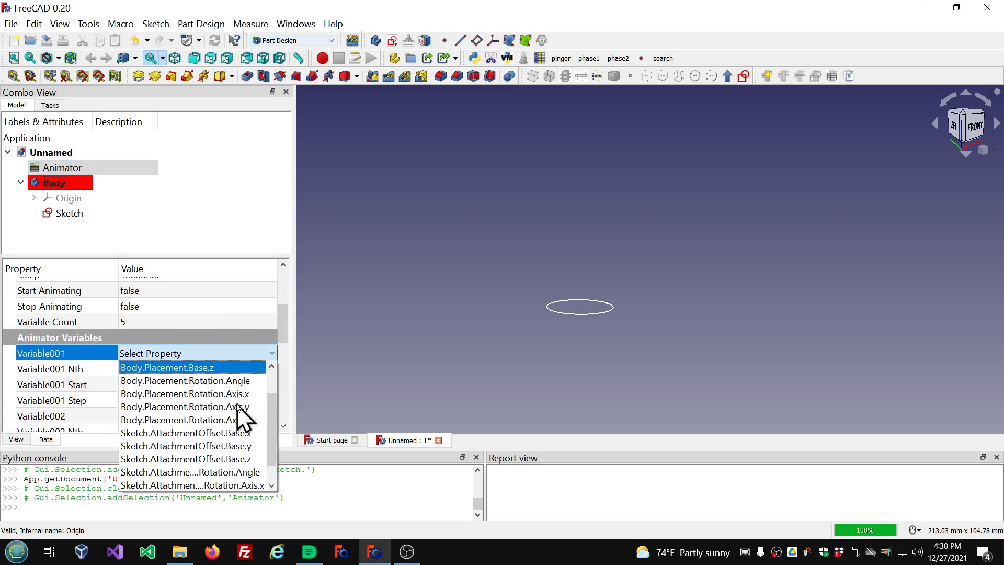
scroll(240, 413, "down", 1)
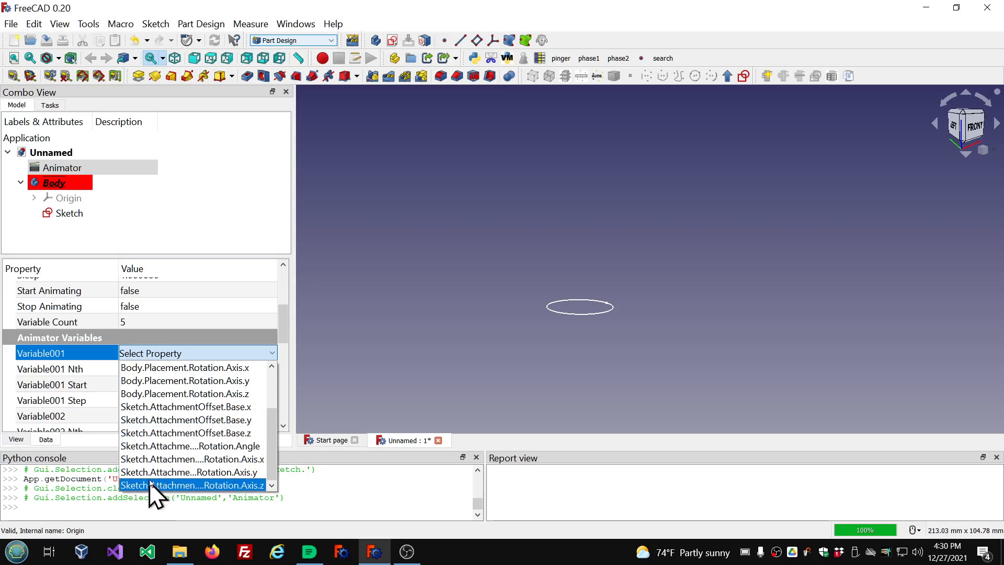
scroll(152, 482, "up", 2)
scroll(155, 479, "down", 2)
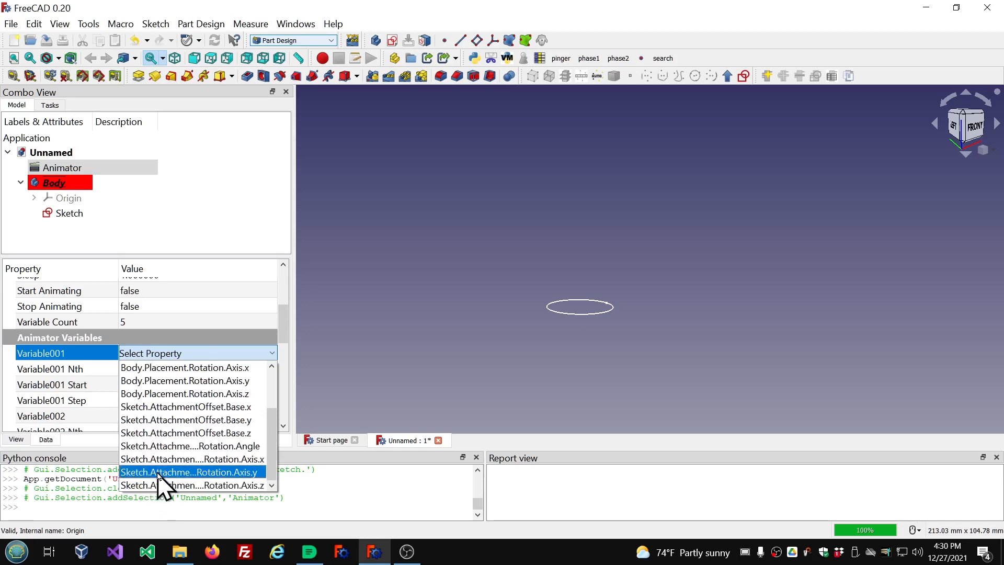
scroll(197, 460, "up", 2)
scroll(209, 442, "down", 2)
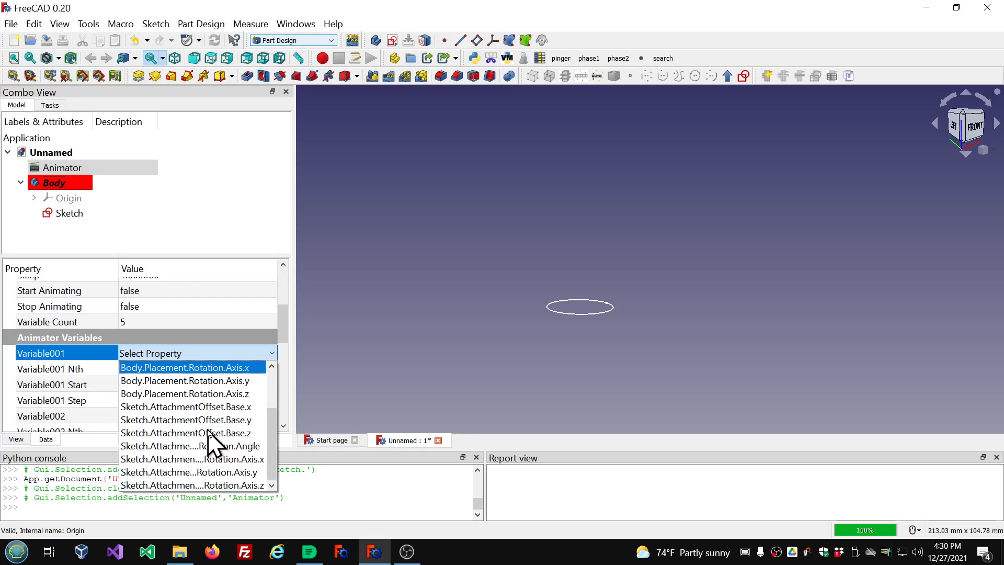
left_click(224, 197)
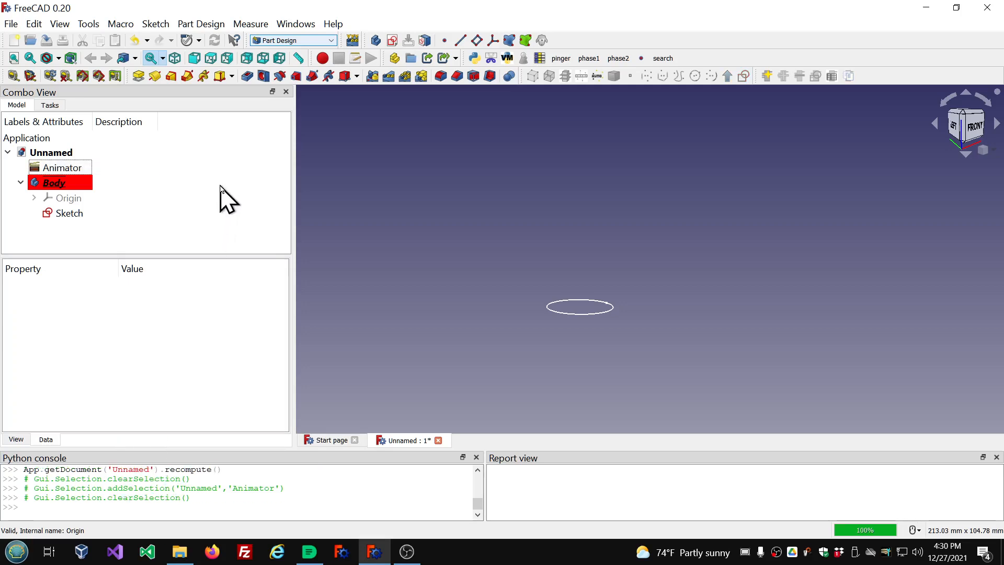
Reopen the sketch, name the circle's radius constraint Radius, and close the sketch.
double_click(73, 213)
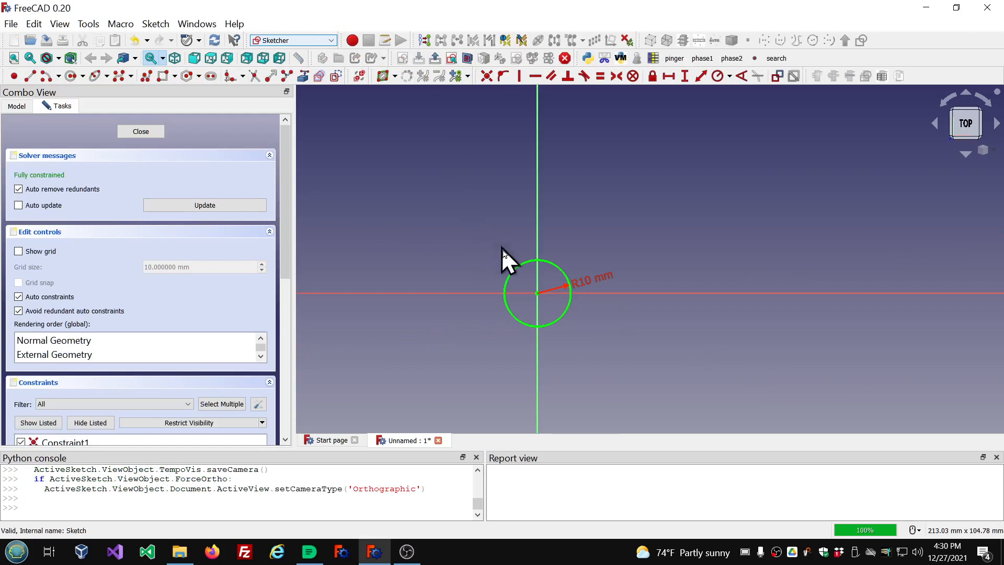
double_click(594, 282)
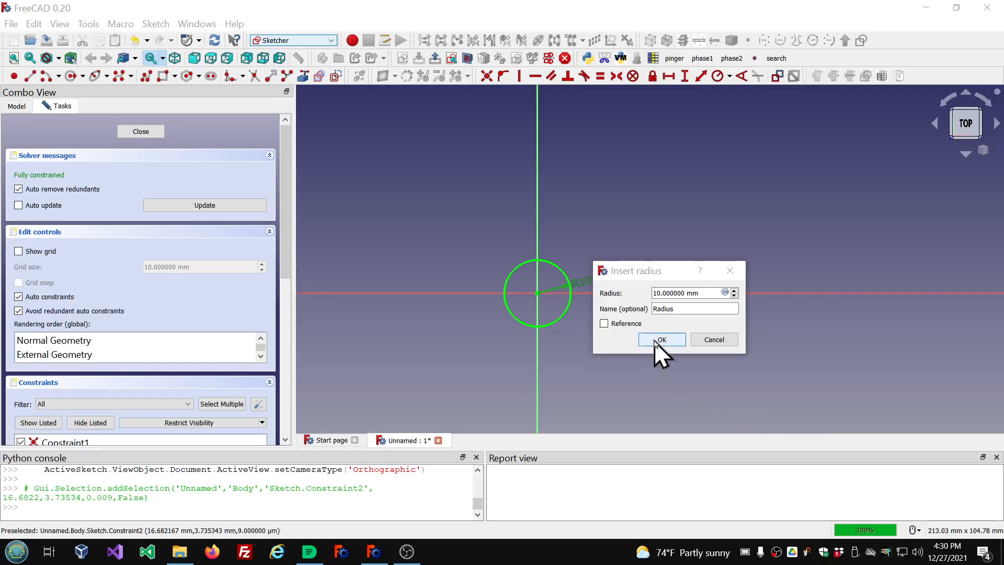
left_click(817, 426)
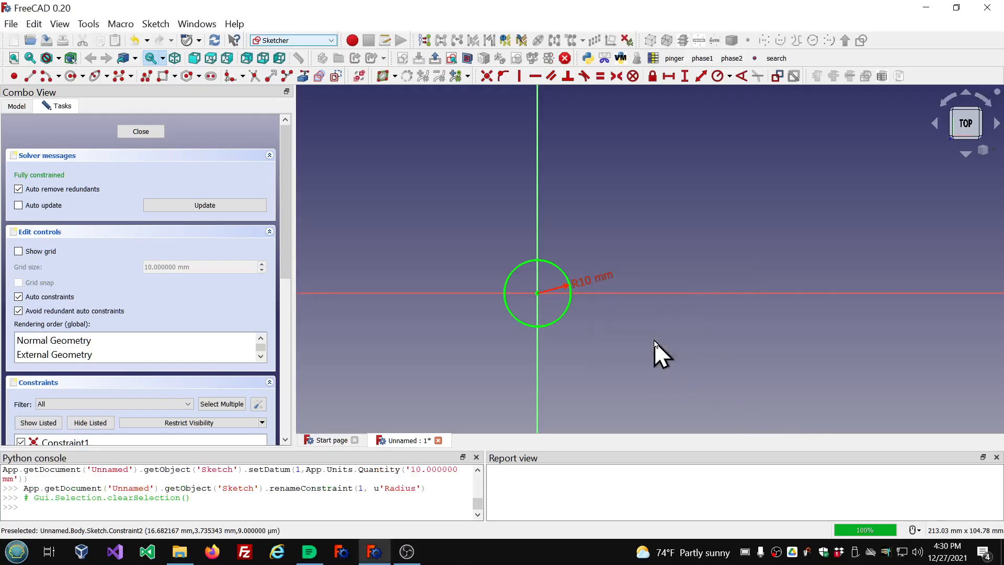
left_click(128, 134)
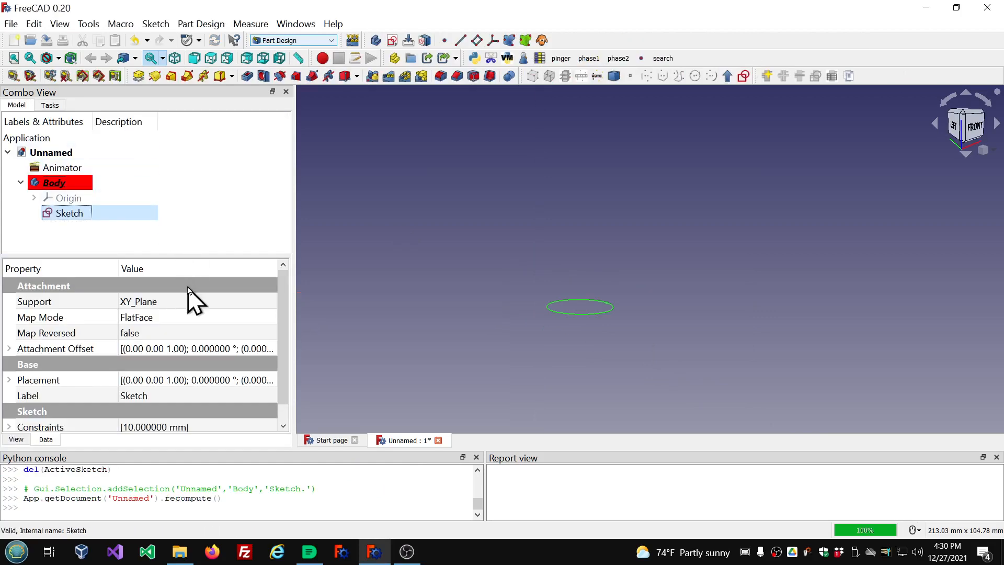
Open the Variable001 property list again and look for the sketch's Radius constraint without choosing one.
left_click(67, 168)
scroll(233, 340, "down", 2)
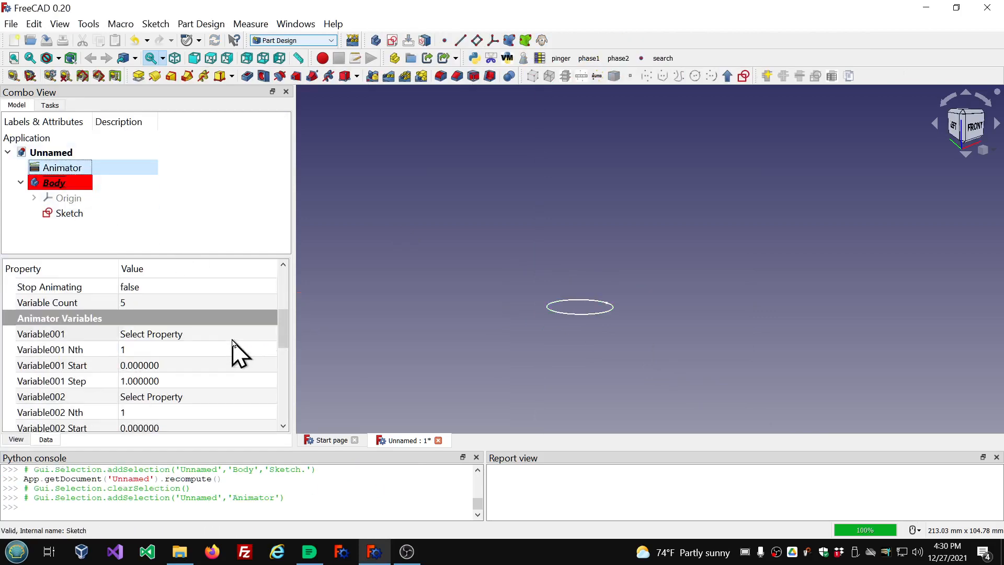
left_click(270, 336)
left_click(271, 335)
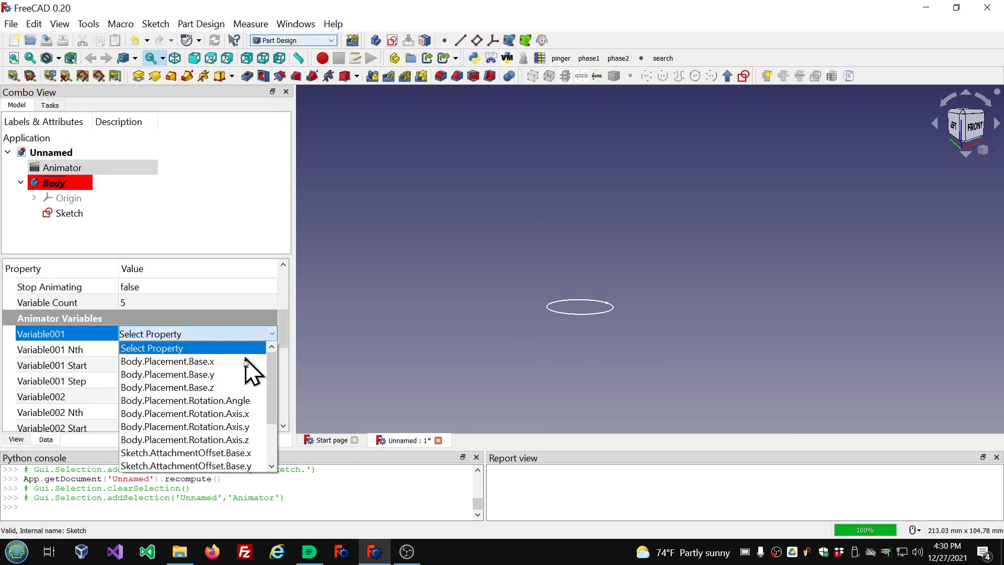
scroll(246, 368, "down", 2)
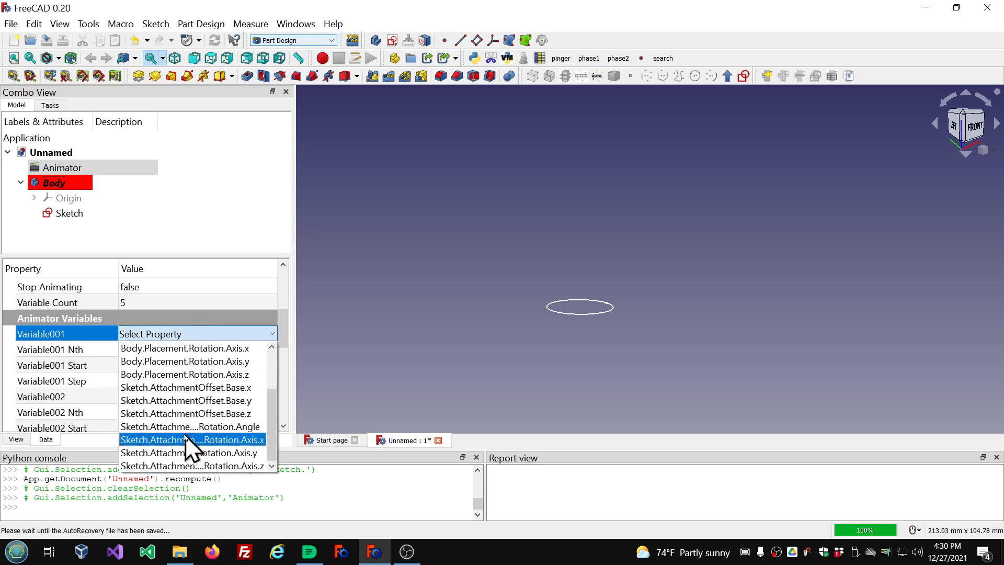
scroll(180, 454, "up", 2)
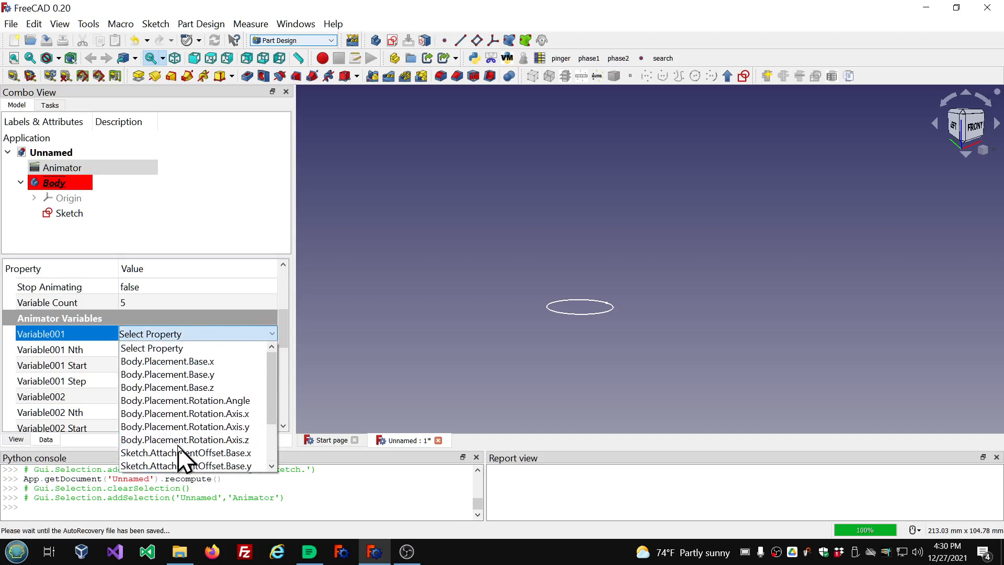
left_click(168, 179)
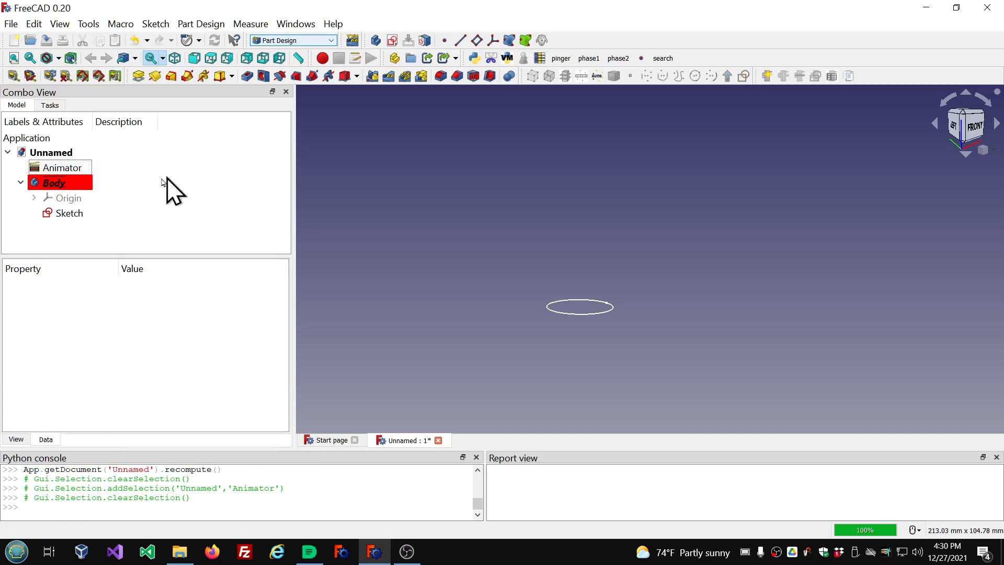
Set the Animator's Refresh property to true again to reload its property list.
left_click(81, 168)
left_click(188, 316)
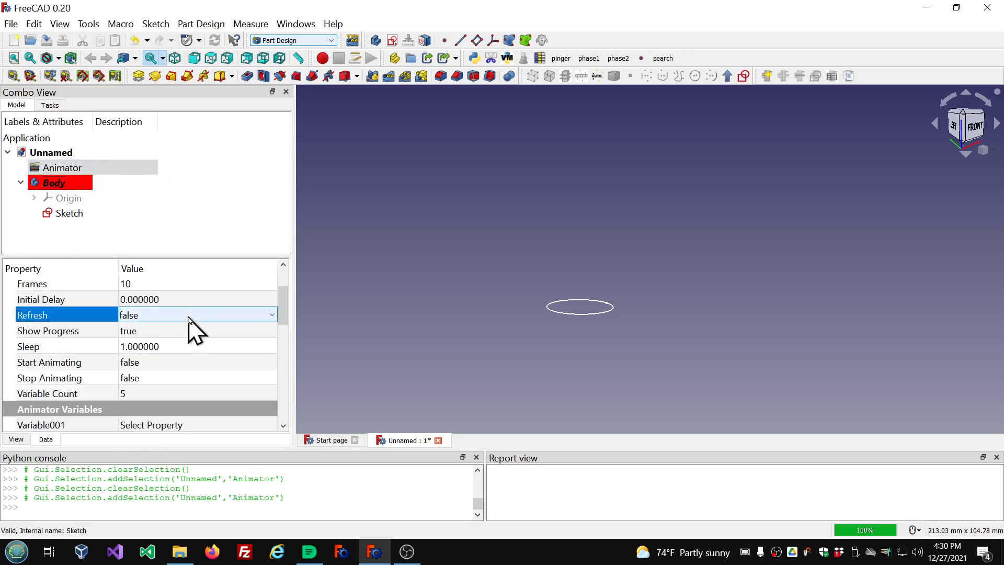
scroll(188, 316, "down", 1)
left_click(225, 202)
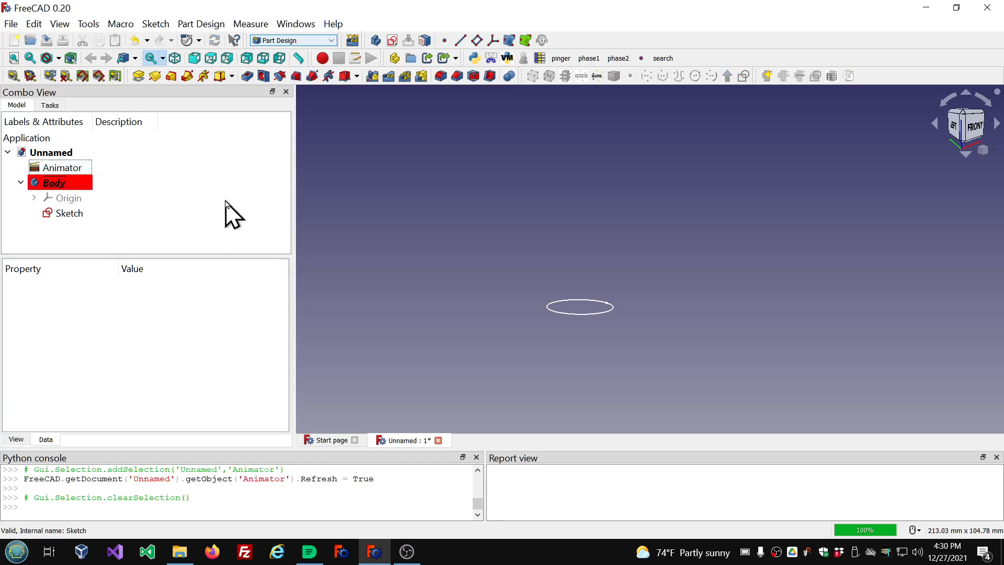
Set the Animator's Variable001 to Sketch.Constraints.Radius.
left_click(67, 168)
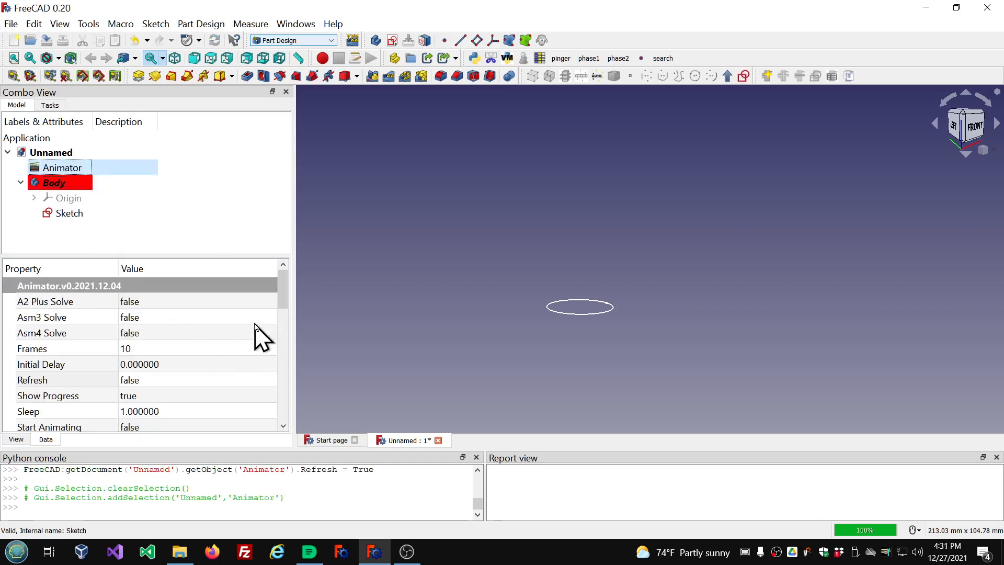
scroll(261, 337, "down", 3)
left_click(276, 355)
left_click(273, 353)
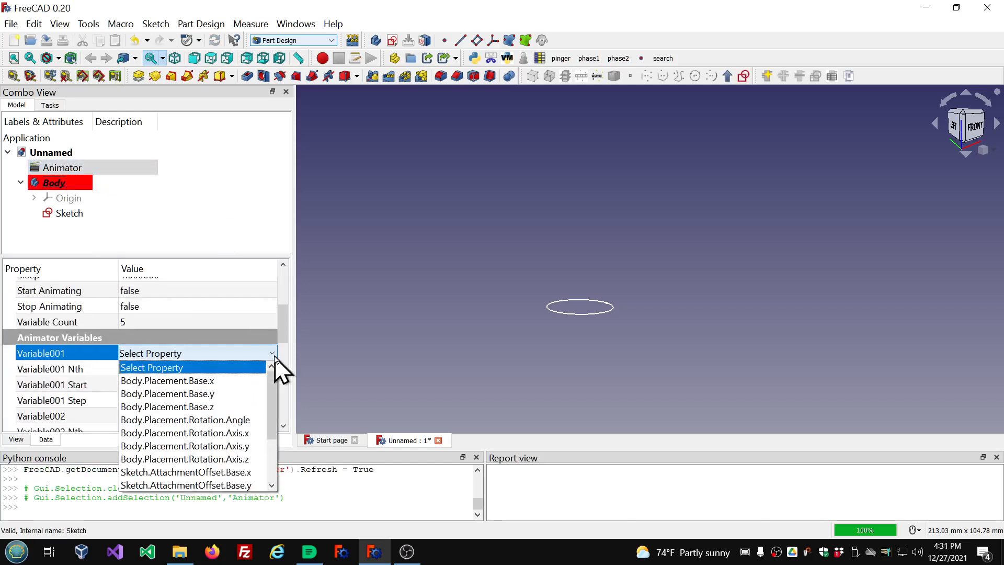
scroll(249, 400, "down", 2)
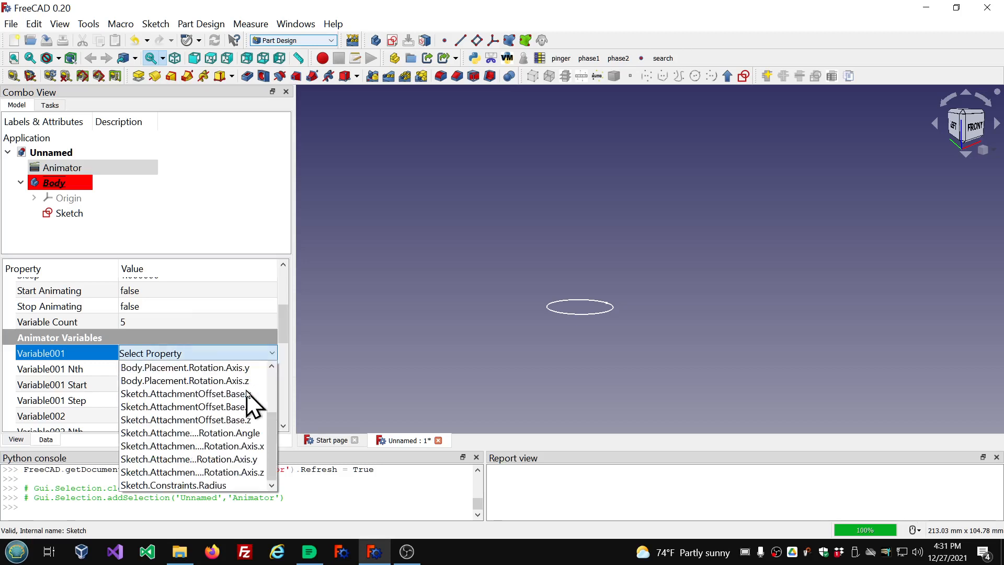
left_click(169, 486)
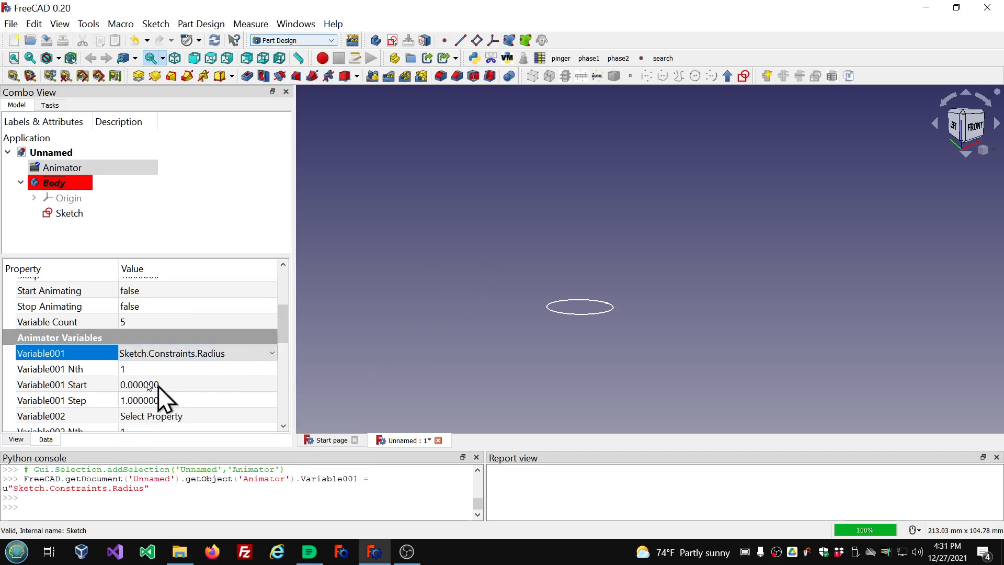
Set Variable001 Start to 10.
left_click(172, 371)
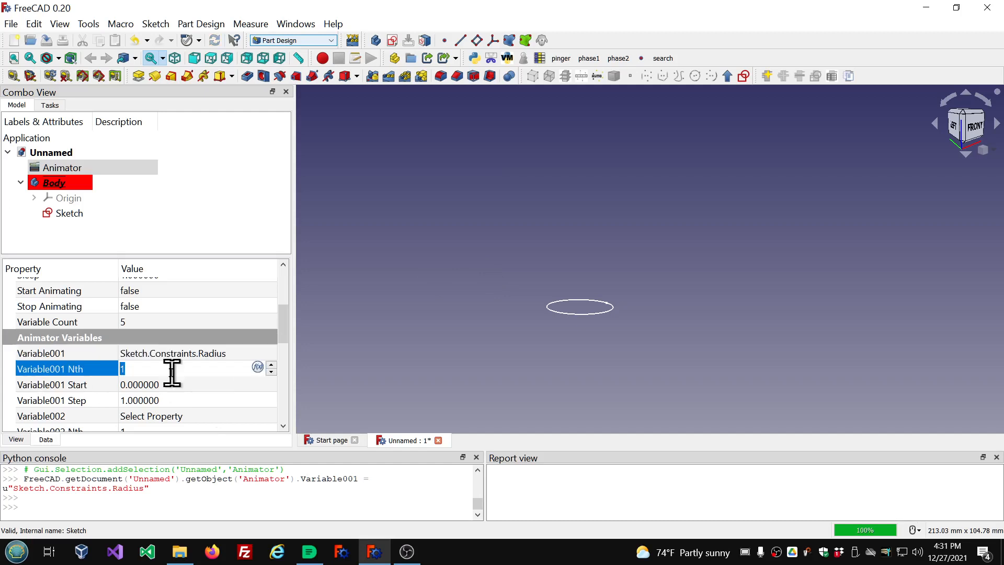
left_click(193, 386)
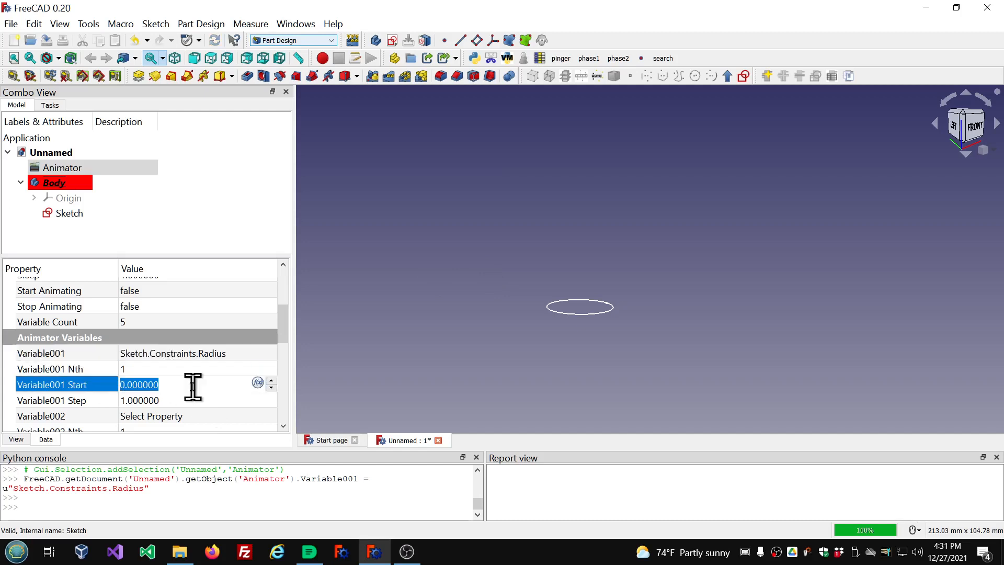
type("1")
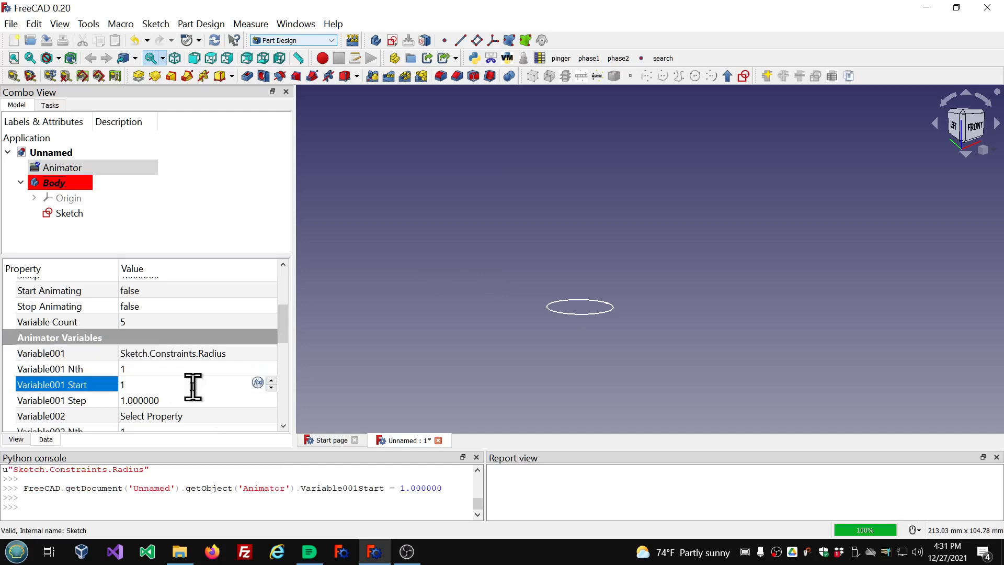
type("0")
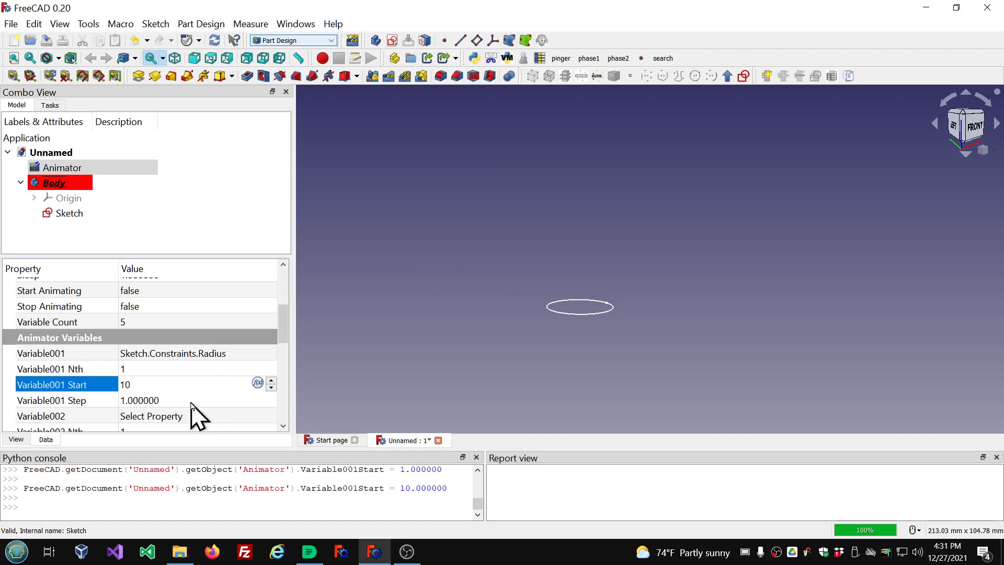
left_click(191, 401)
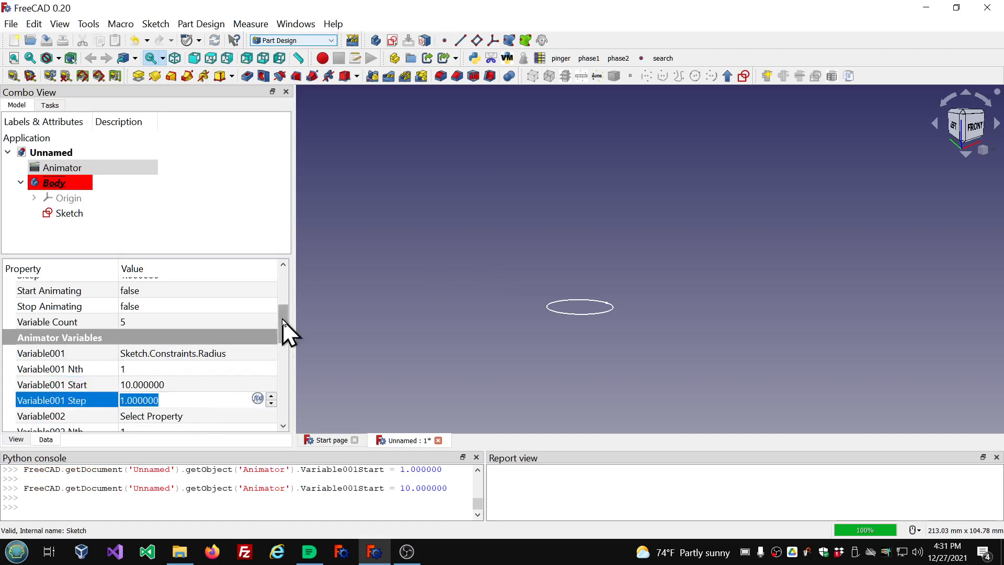
Set the Animator's Frames to 50.
left_click_drag(287, 331, 287, 341)
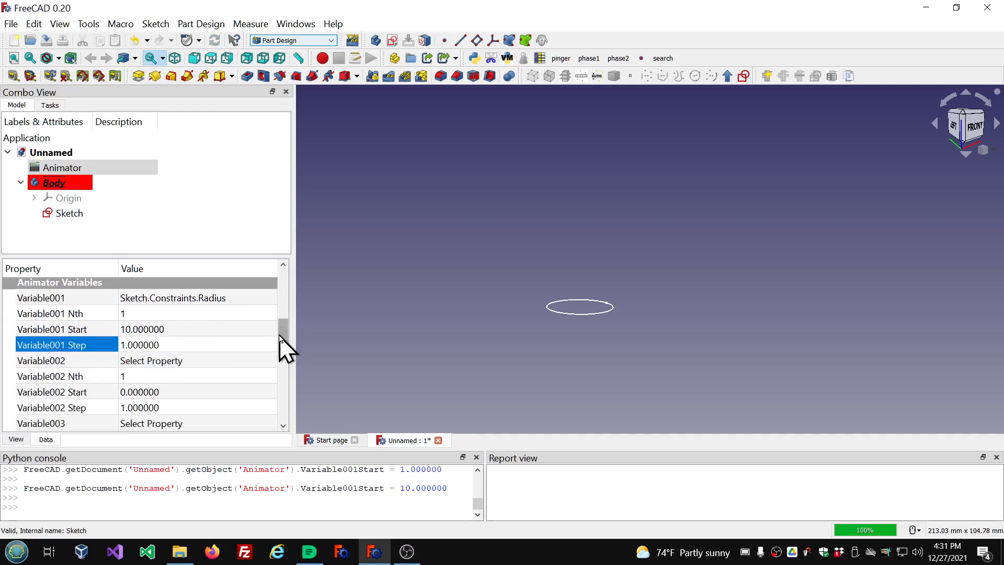
left_click_drag(287, 347, 283, 292)
left_click(151, 326)
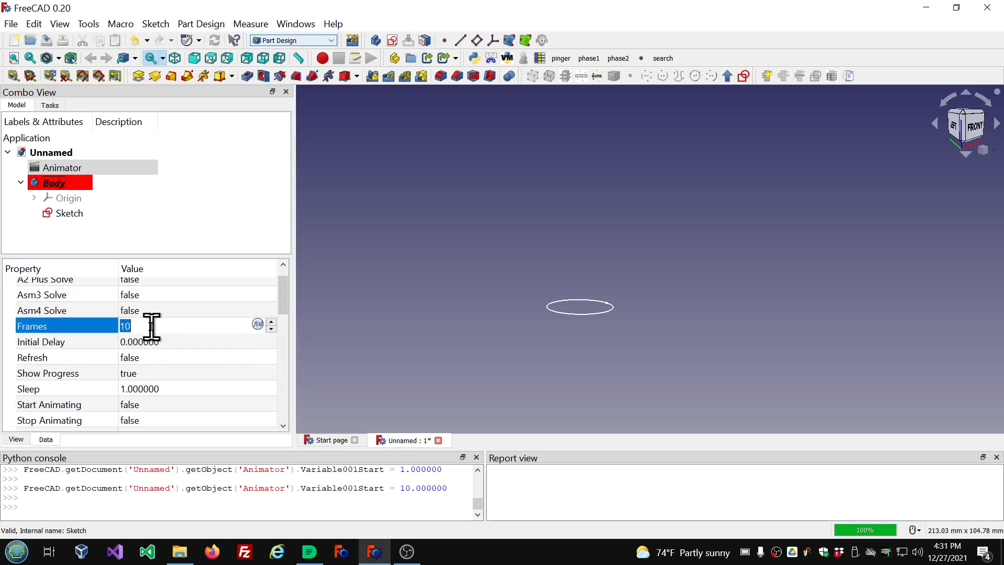
type("50")
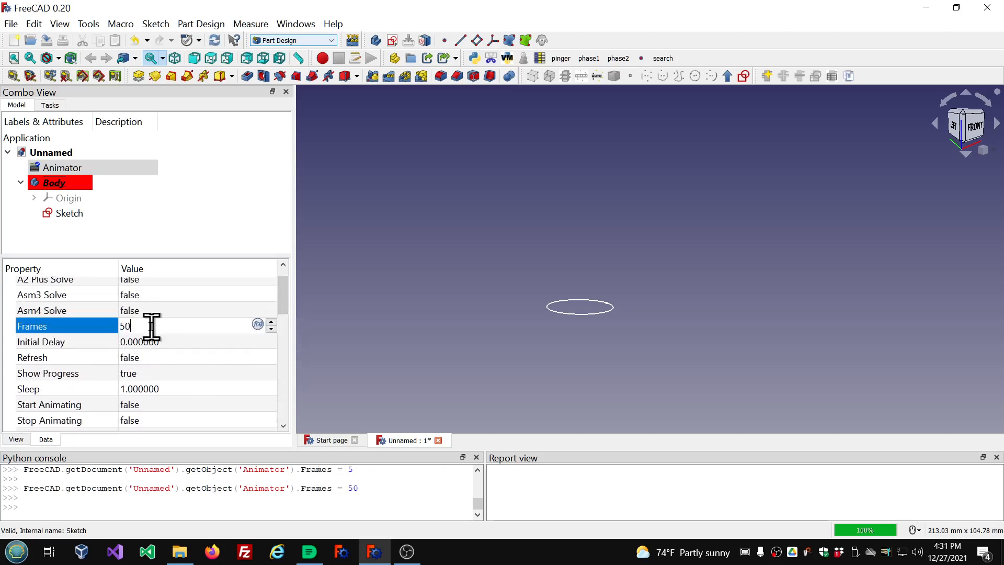
Set the Animator's Initial Delay to 2 seconds.
left_click(208, 341)
scroll(208, 341, "up", 9)
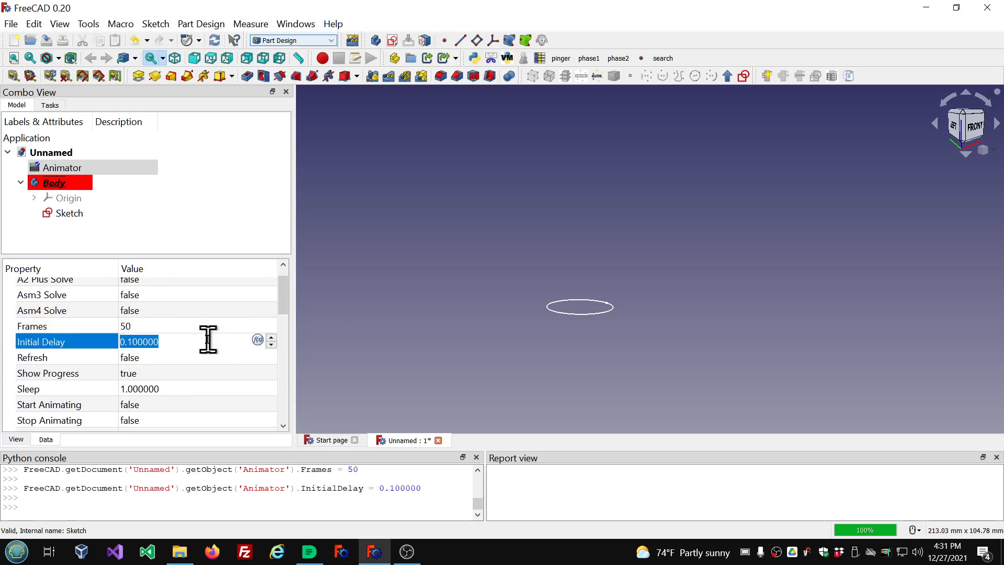
scroll(207, 341, "up", 2)
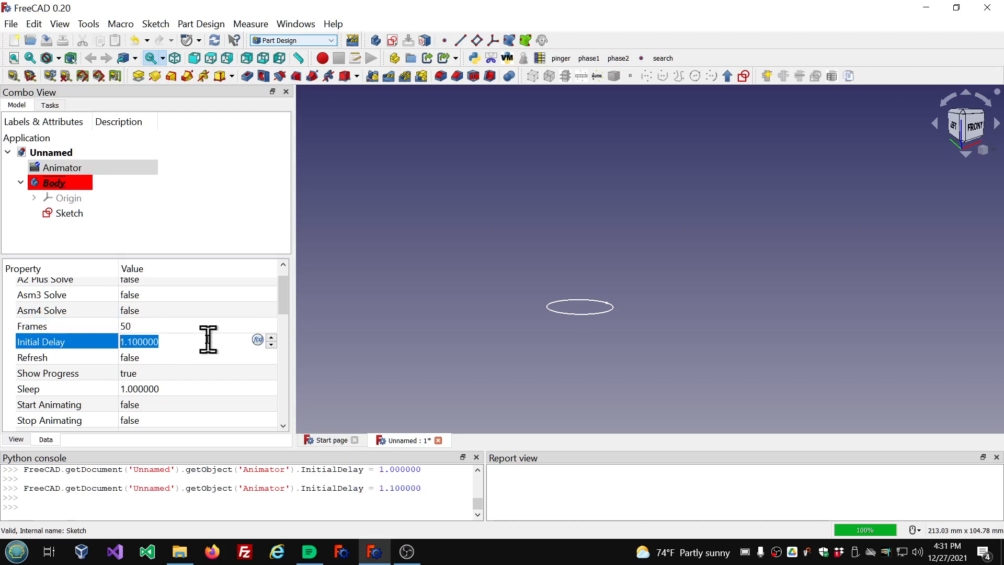
scroll(208, 341, "up", 2)
left_click(217, 207)
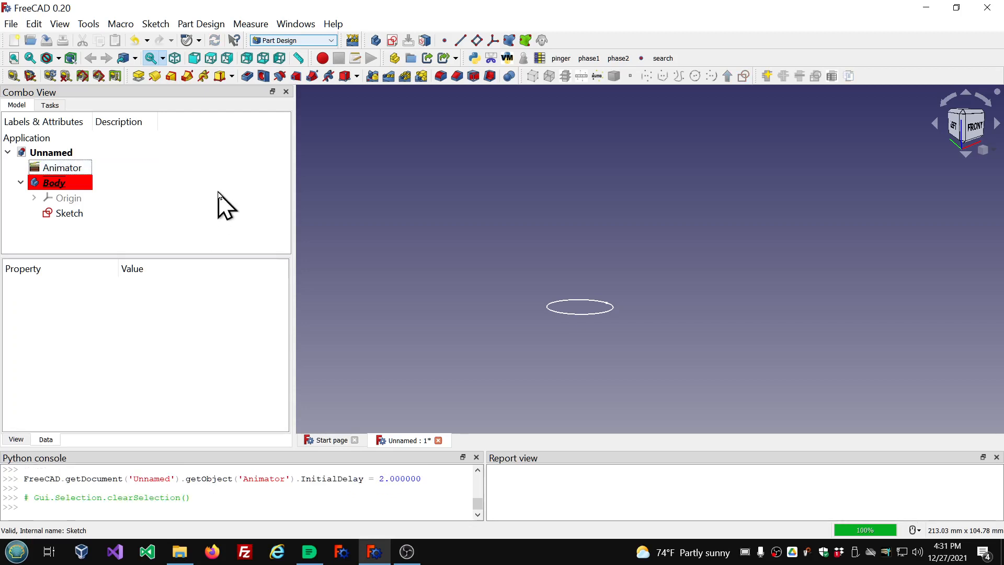
Select the Animator and watch the circle's radius animate.
middle_click_drag(596, 171, 599, 214)
scroll(599, 216, "up", 1)
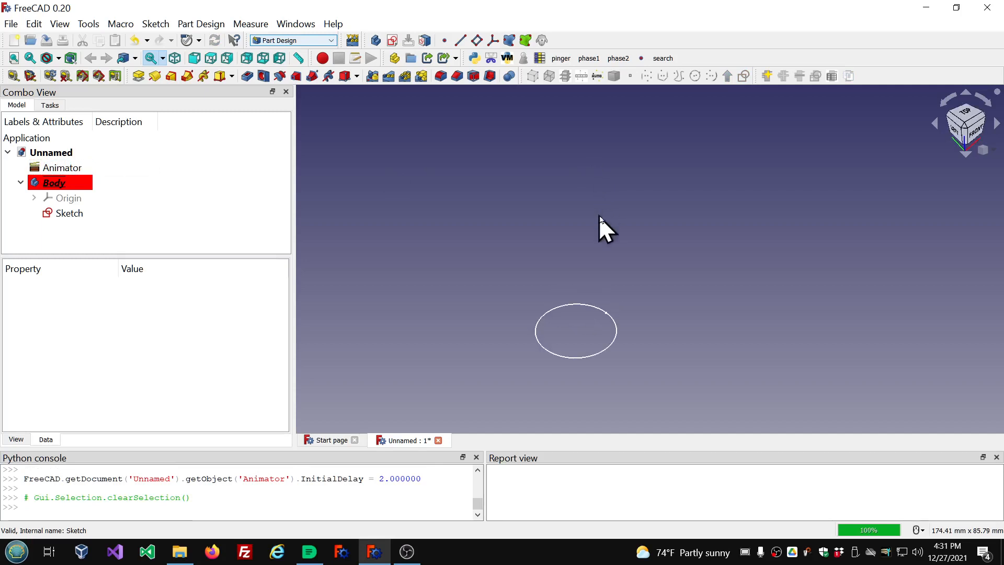
scroll(601, 217, "down", 4)
scroll(686, 275, "up", 2)
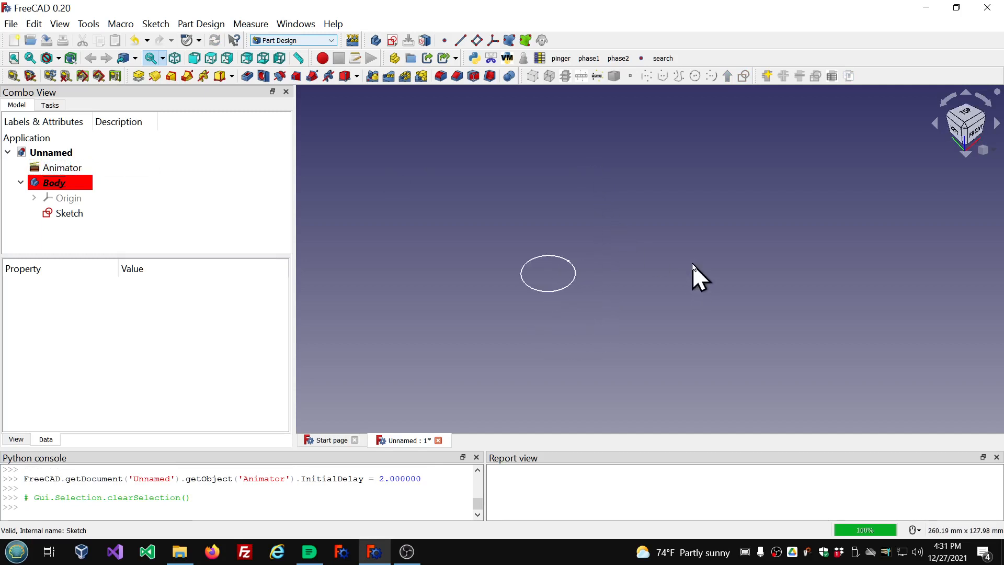
left_click(78, 168)
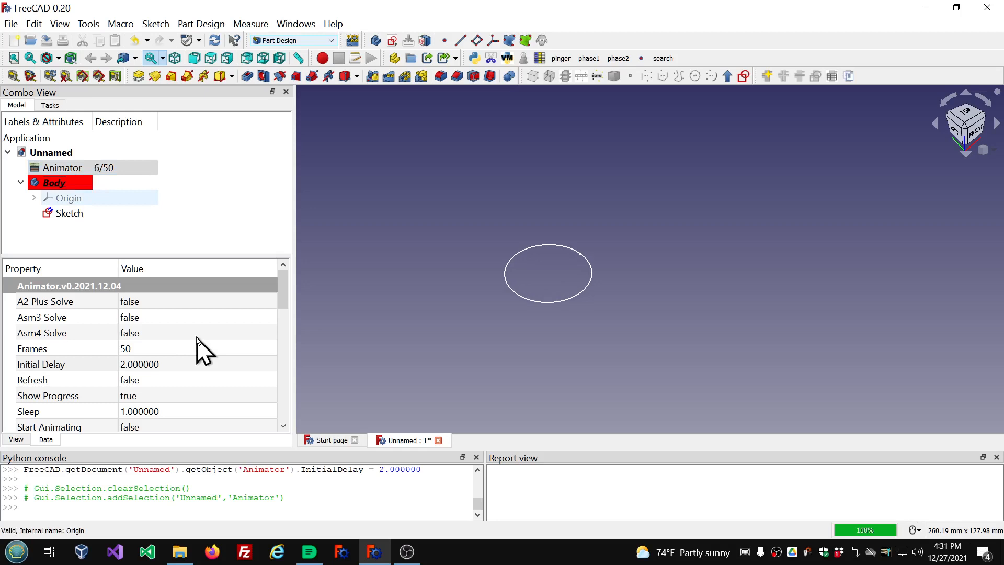
Set the Animator's Sleep to 0.
left_click(185, 411)
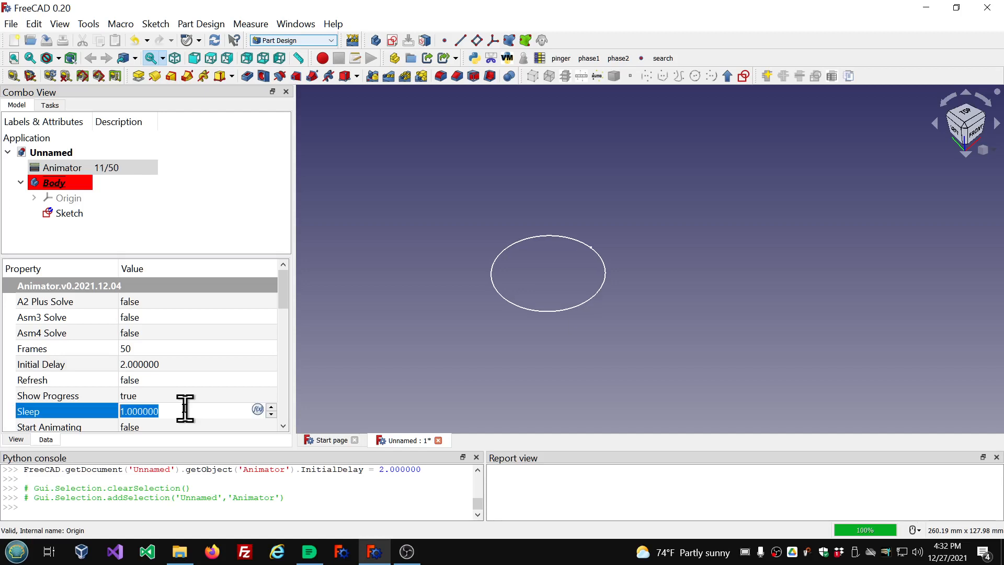
left_click(185, 409)
double_click(185, 409)
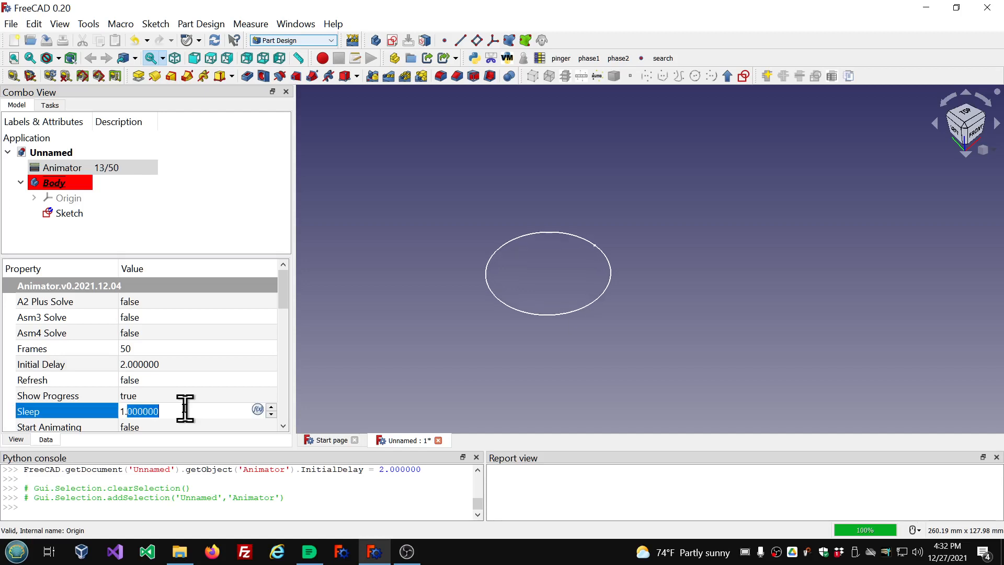
type("0")
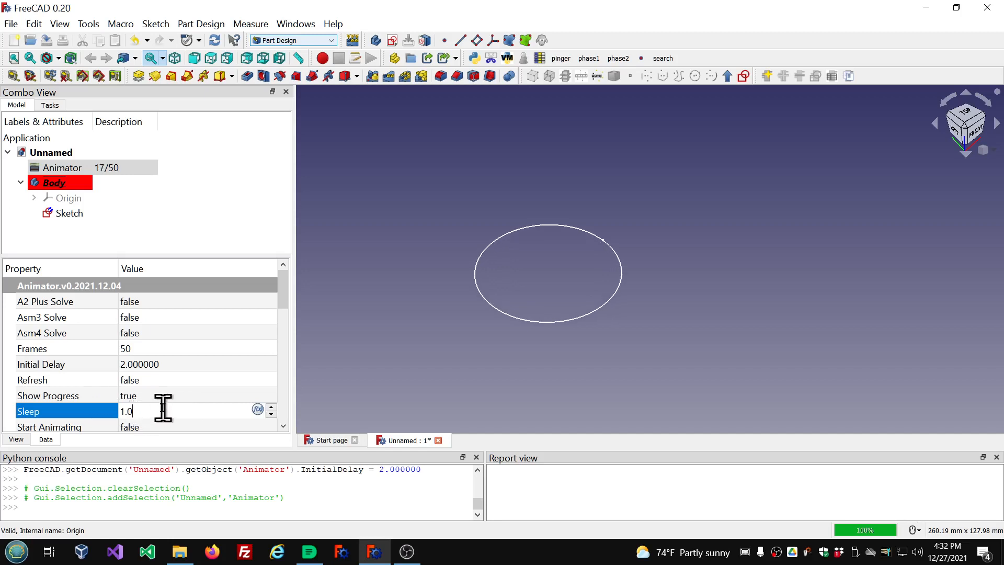
type("0")
key("ctrl+a")
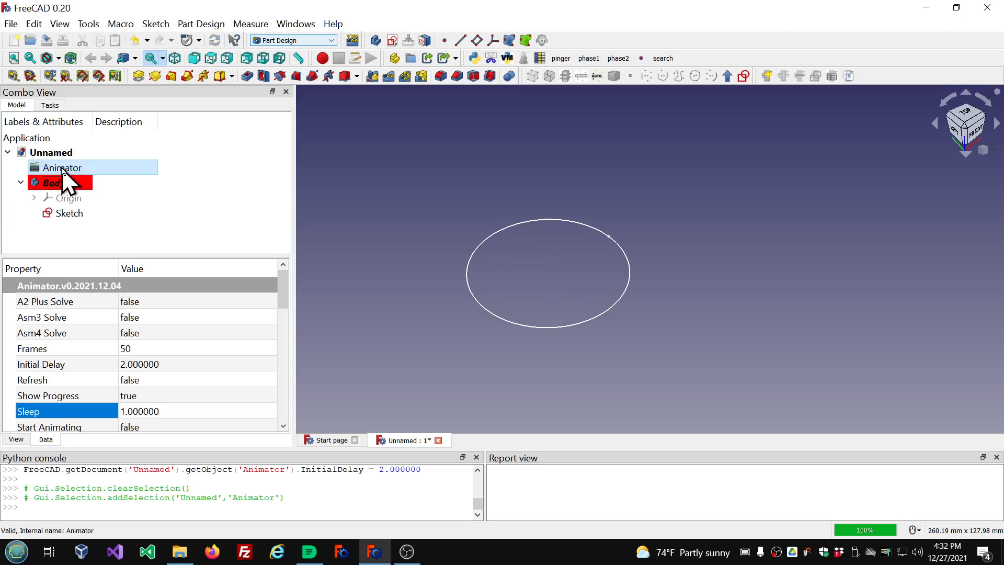
left_click(191, 408)
type("0")
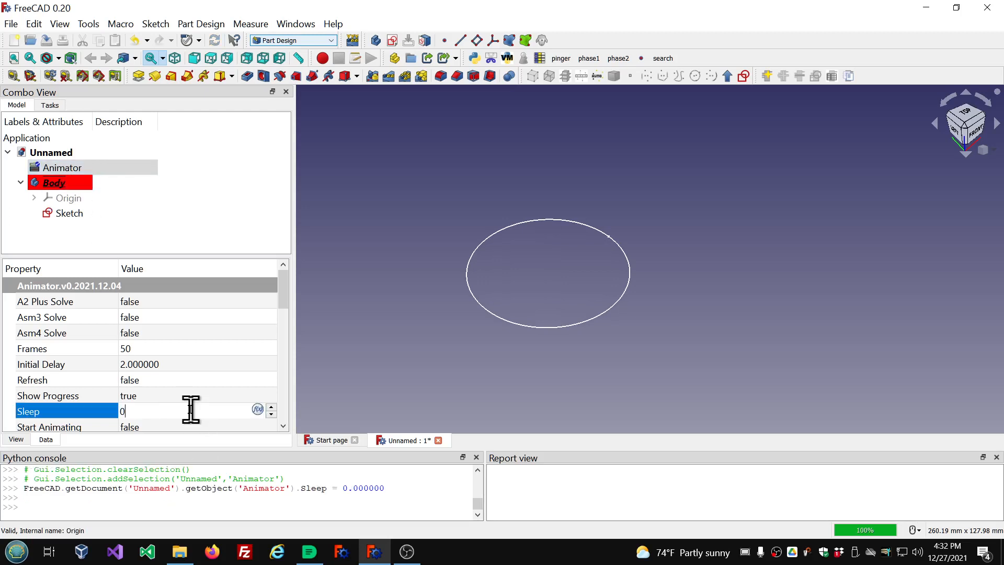
left_click(178, 396)
left_click(195, 180)
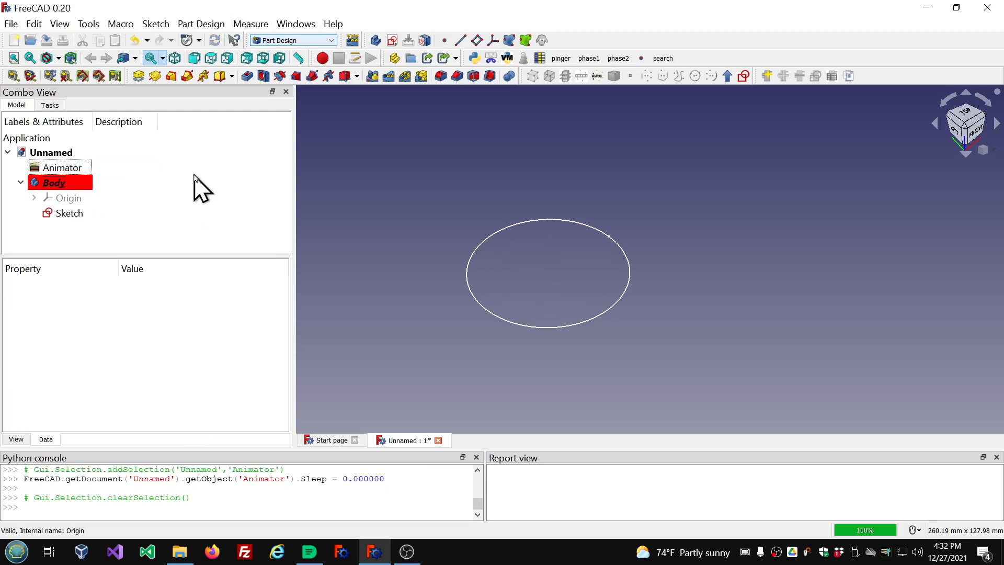
Watch the circle animate again and review the Animator's variable settings.
left_click(80, 172)
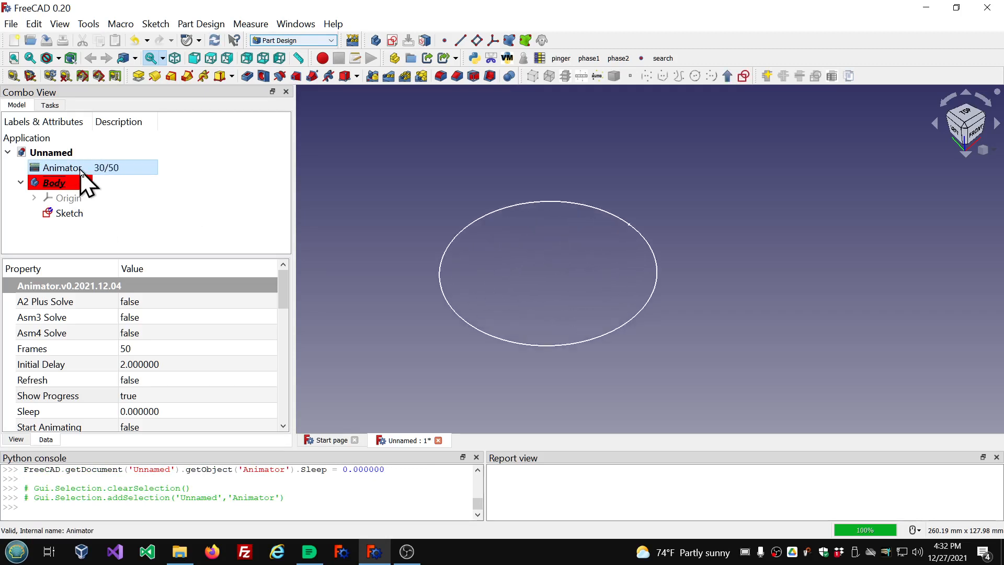
scroll(489, 230, "down", 8)
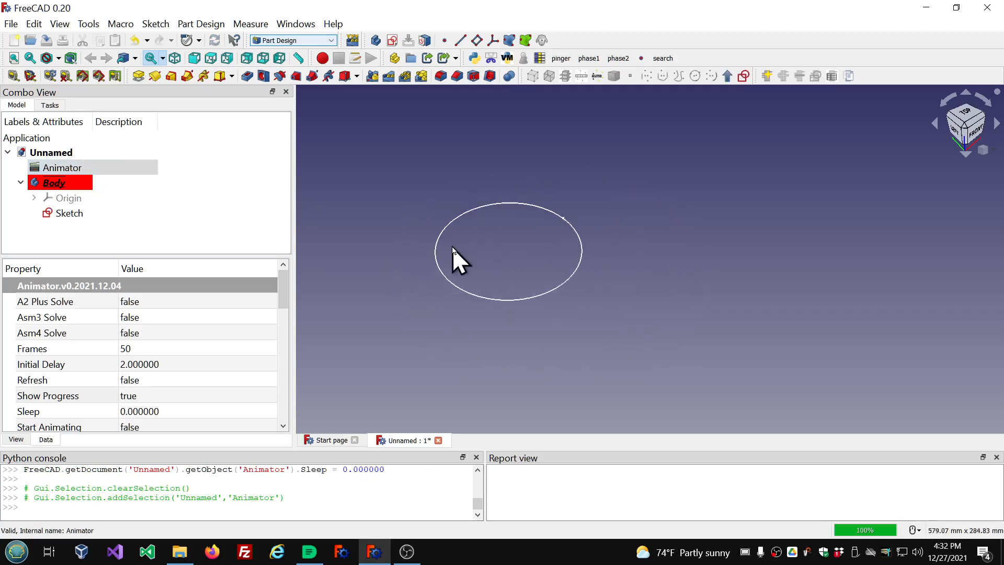
left_click(66, 169)
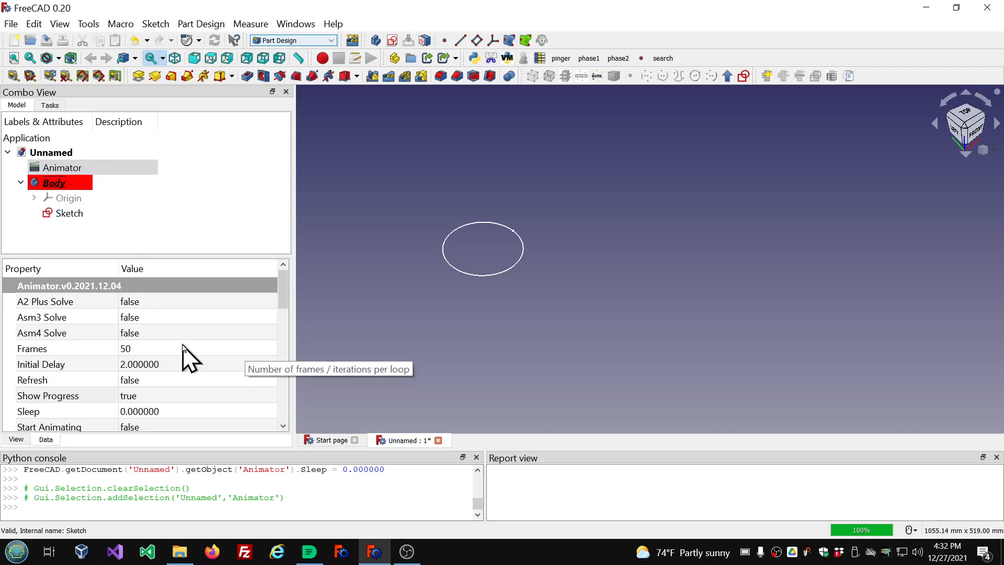
scroll(182, 346, "down", 3)
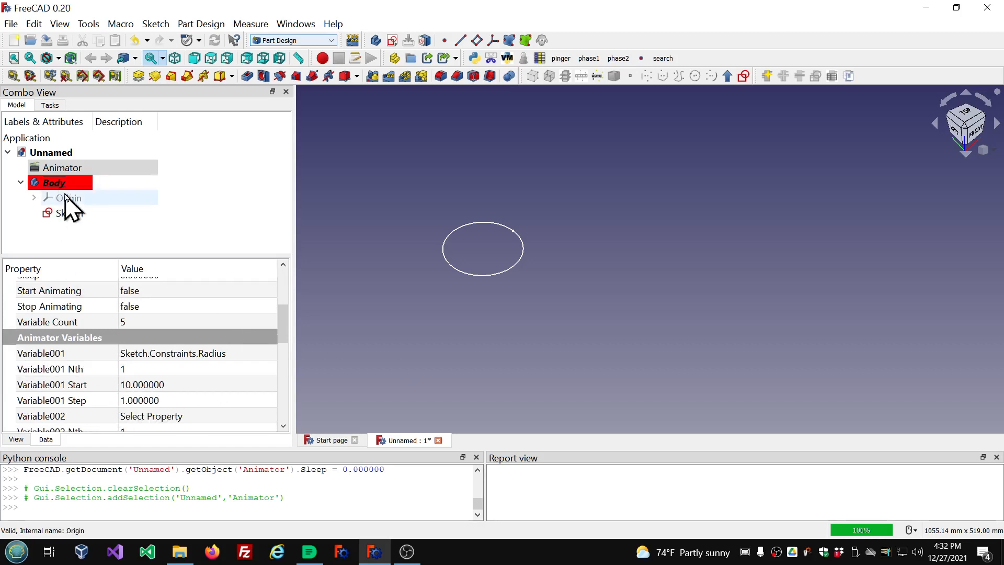
Open the sketch to examine the circle's radius constraint up close, then close the sketch.
double_click(65, 215)
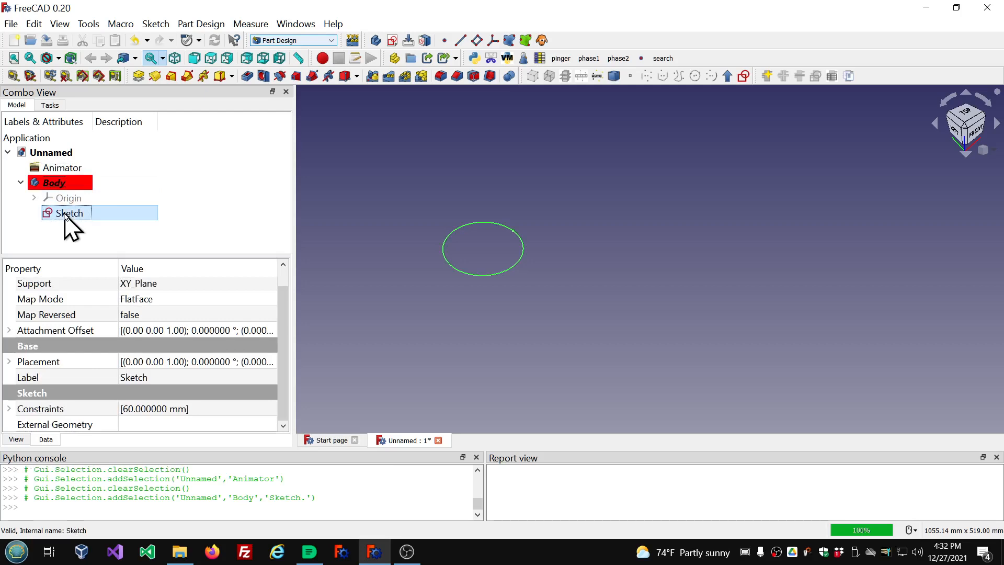
scroll(573, 97, "up", 4)
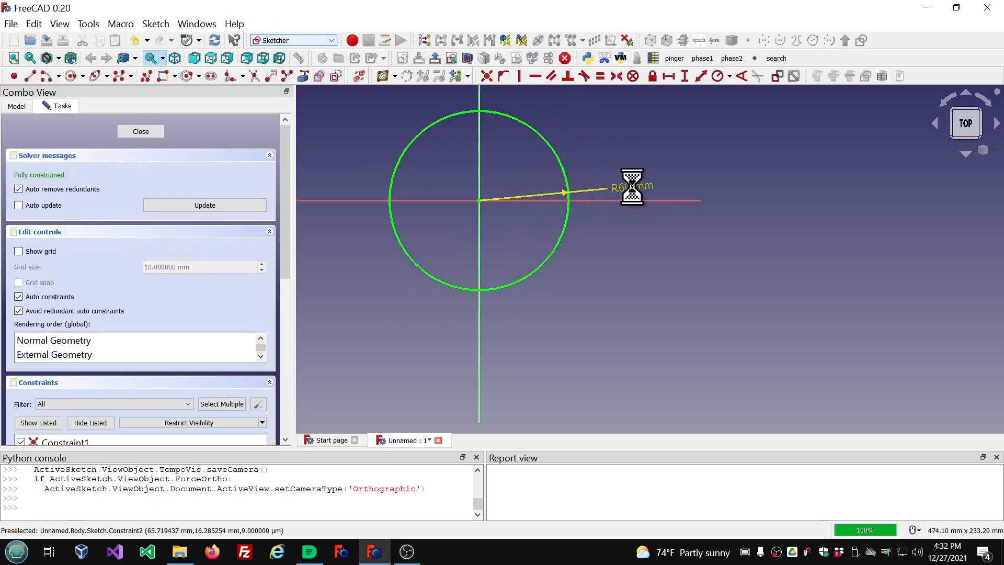
scroll(633, 187, "up", 5)
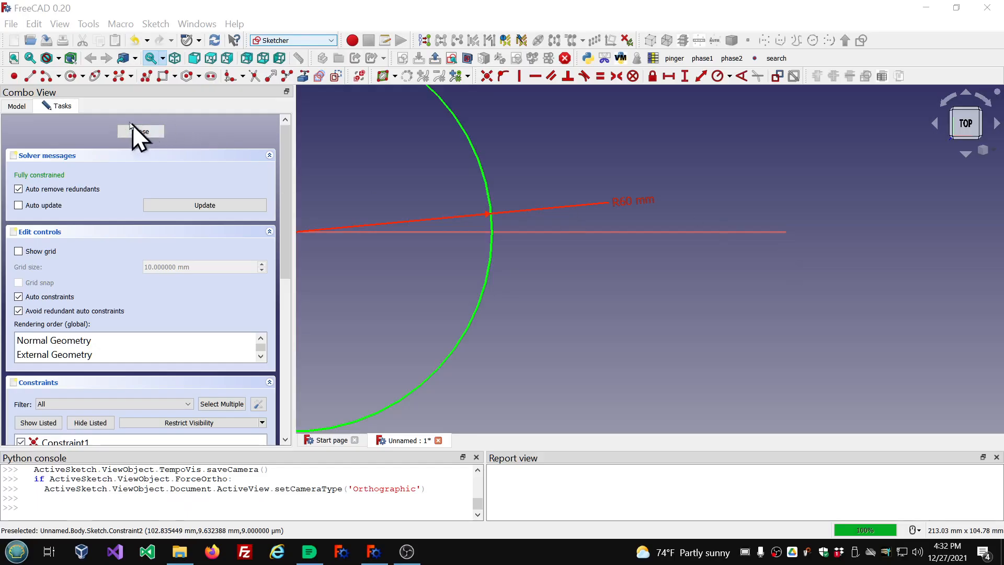
left_click(132, 133)
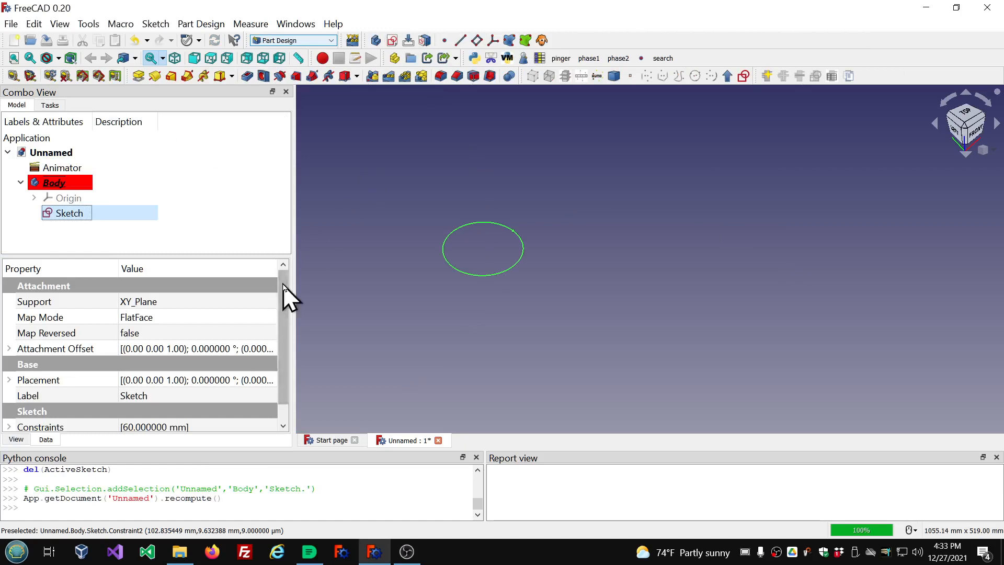
Review the sketch's properties, then select the Animator again to view its settings.
left_click_drag(285, 369, 285, 292)
scroll(521, 262, "down", 3)
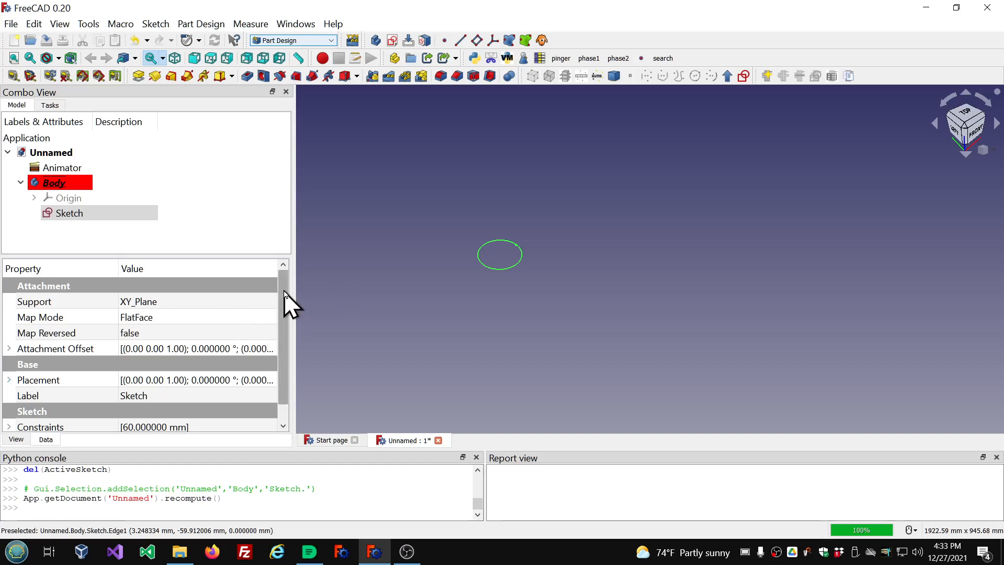
left_click_drag(284, 290, 286, 347)
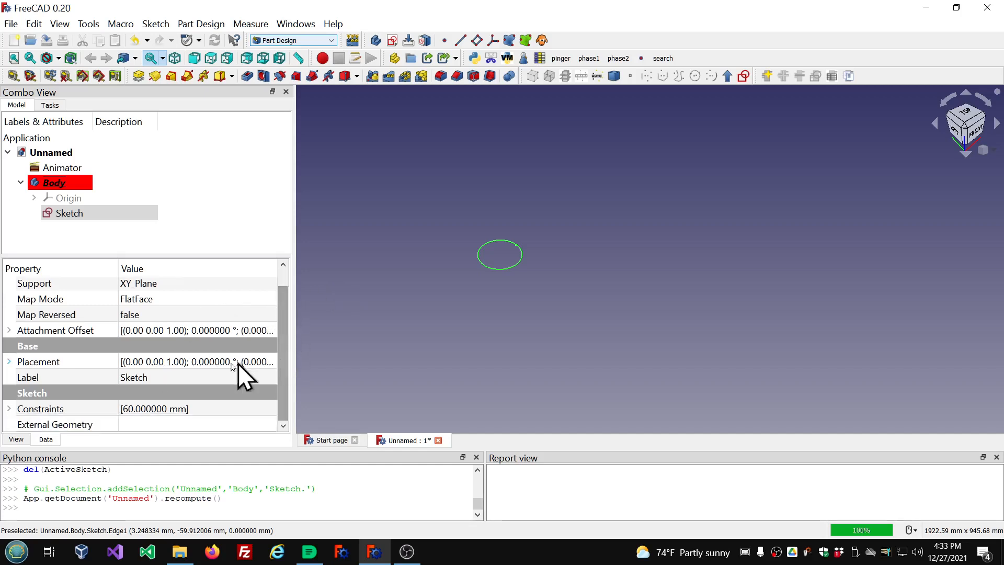
left_click(80, 169)
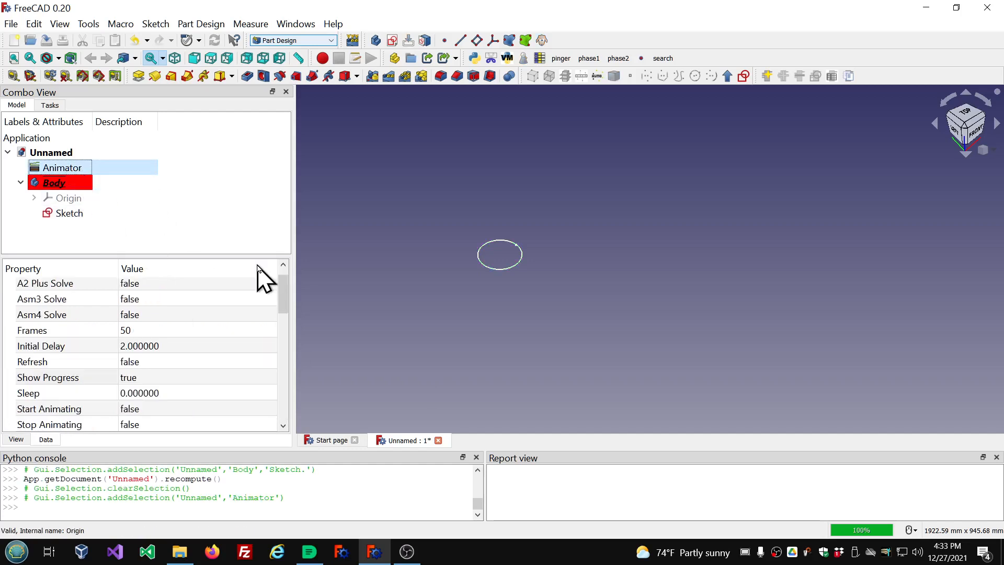